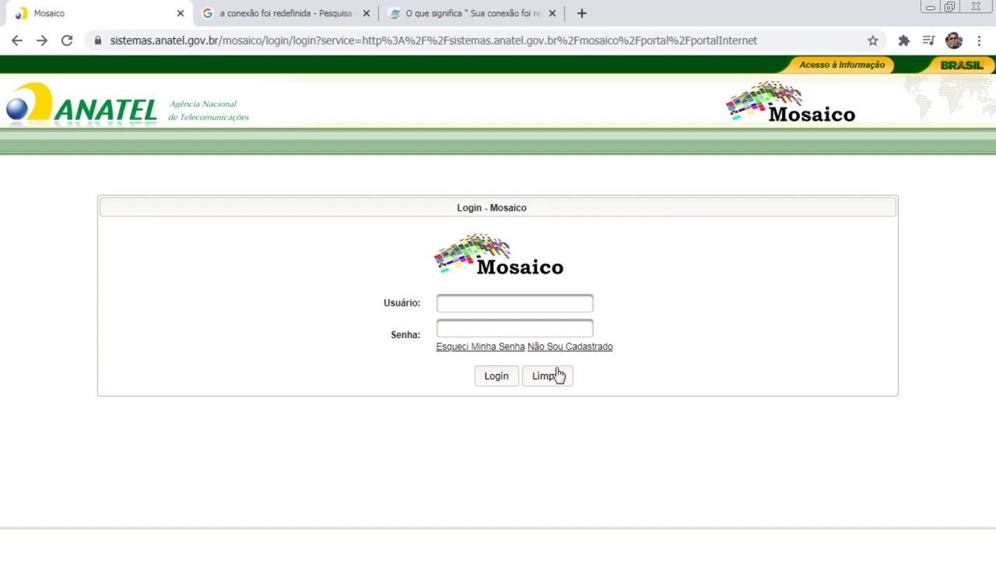
Open the new-user registration form for the SCH process/service
click(599, 350)
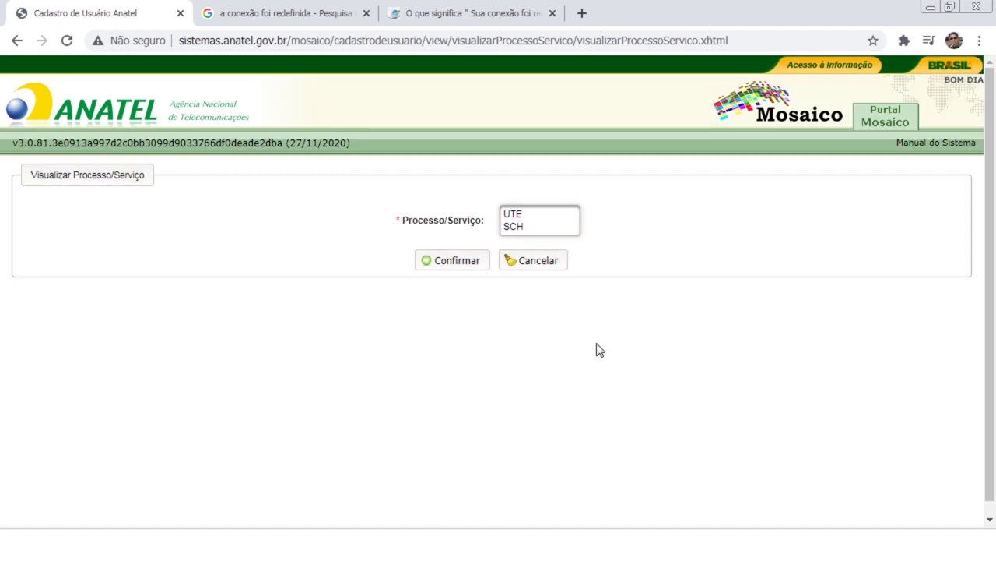
click(535, 234)
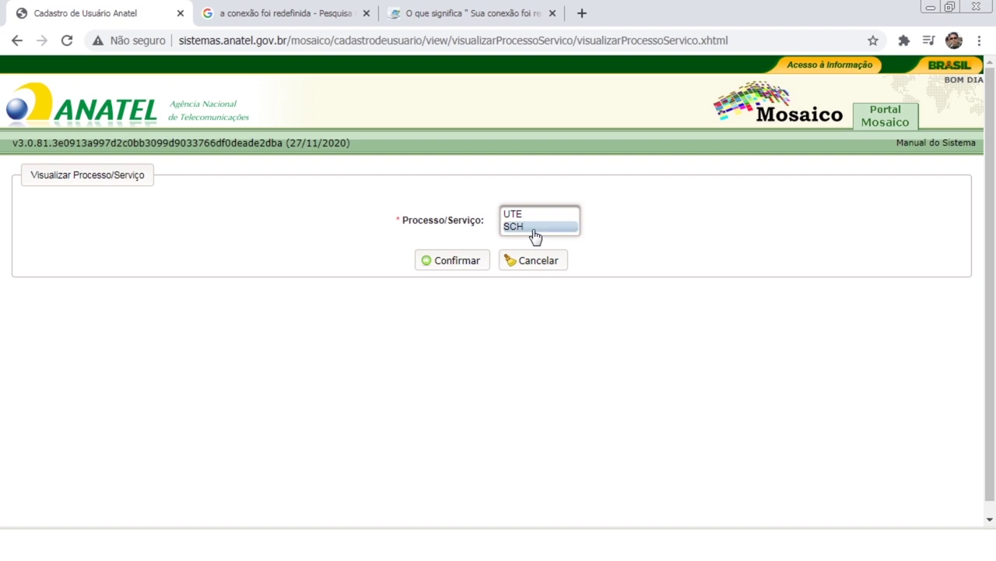
click(427, 267)
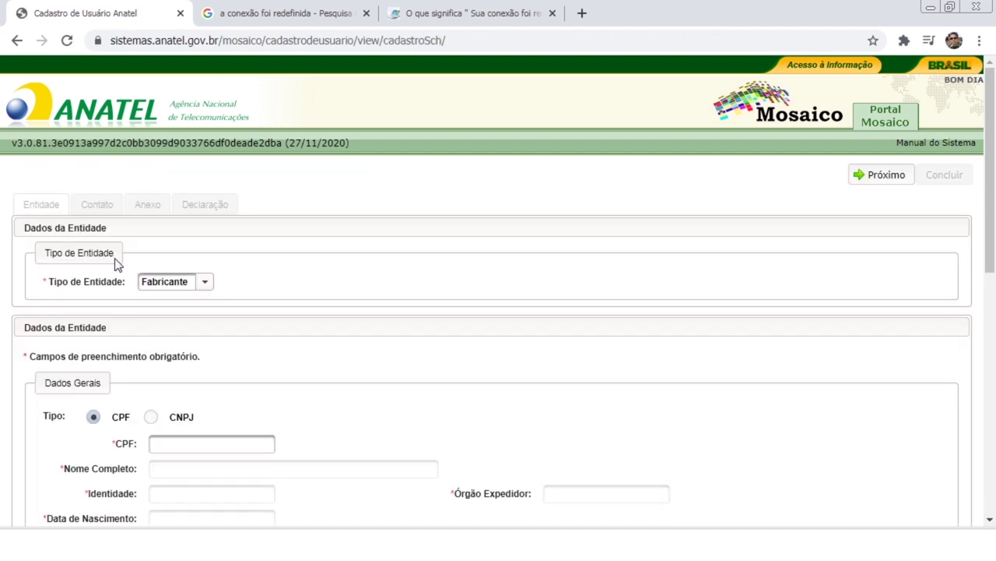
Set the entity type to Solicitante and fill in the applicant's CPF, full name, identity number, issuing body, birth date and e-mail
click(204, 283)
click(187, 348)
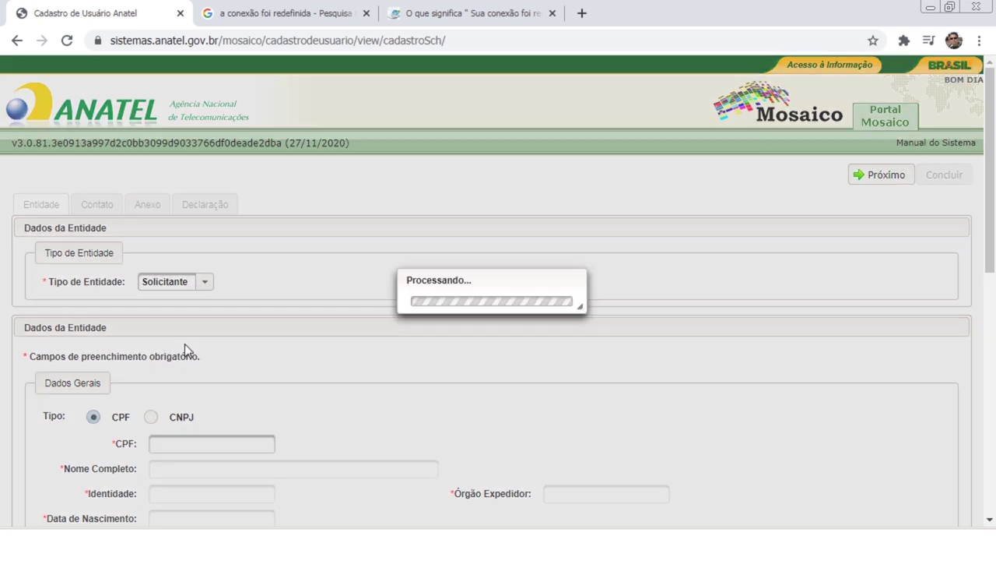
scroll(185, 346, down, 3)
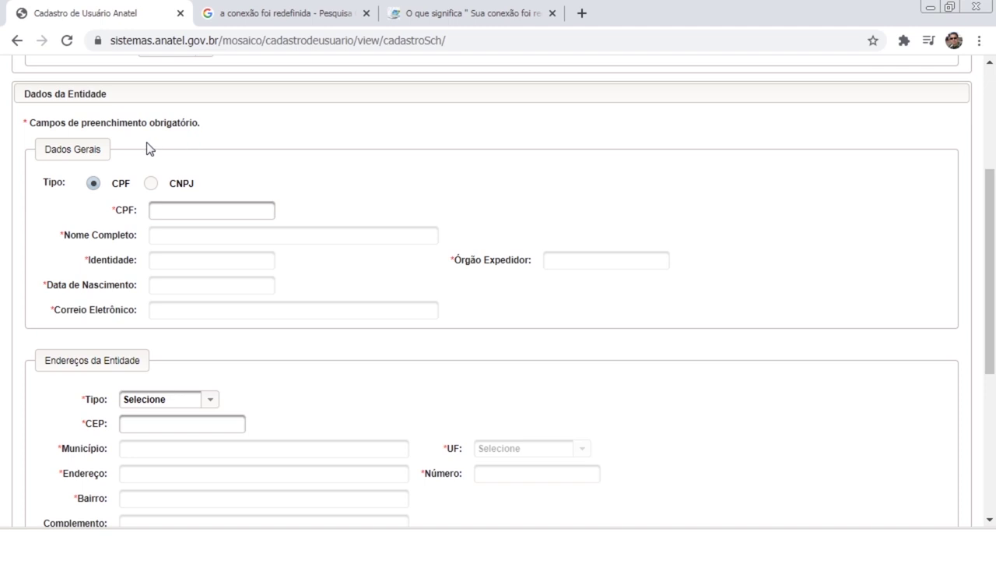
click(161, 208)
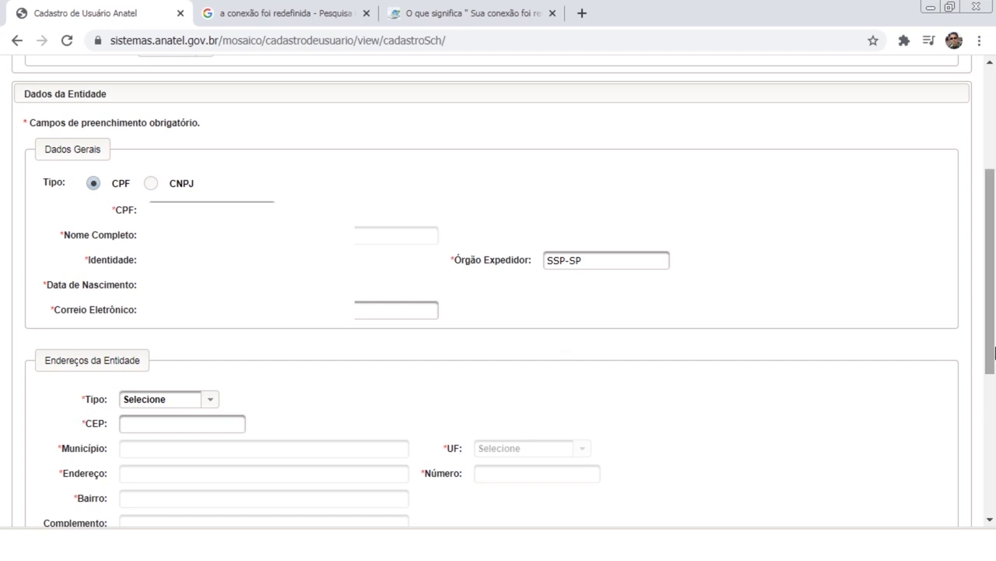
Add a Sede address to the entity, entering its postal code and street number
scroll(982, 412, down, 4)
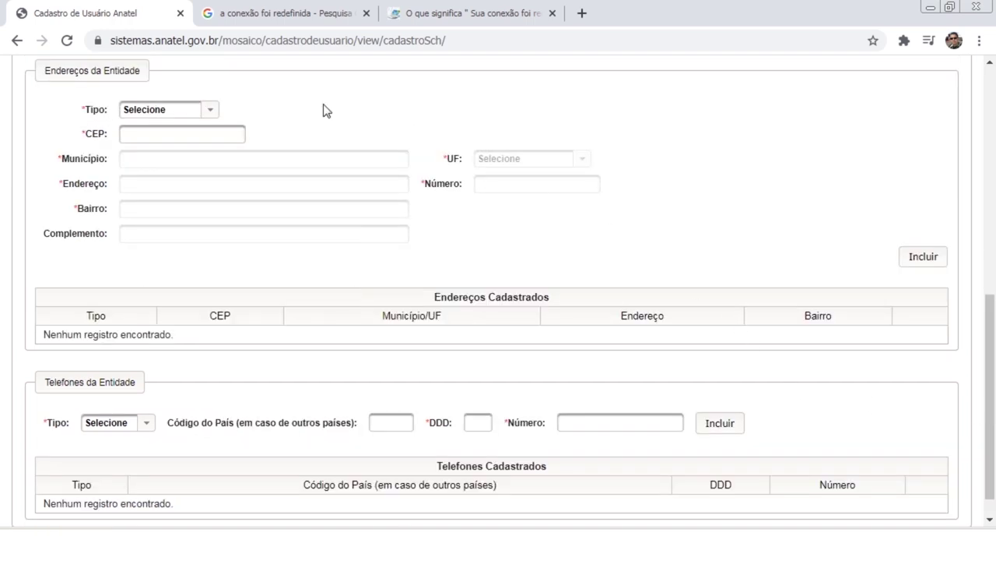
click(220, 119)
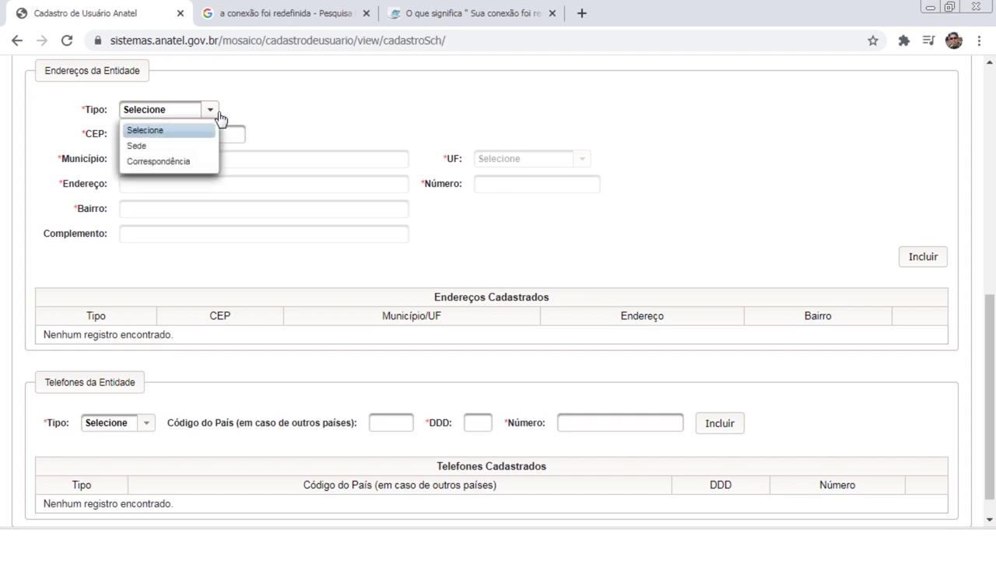
click(168, 147)
click(183, 130)
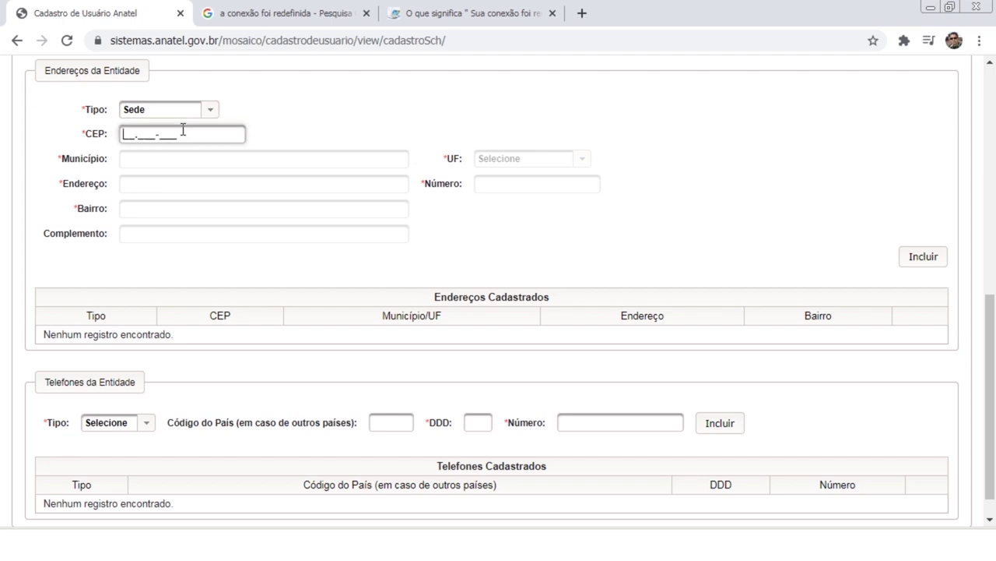
click(183, 127)
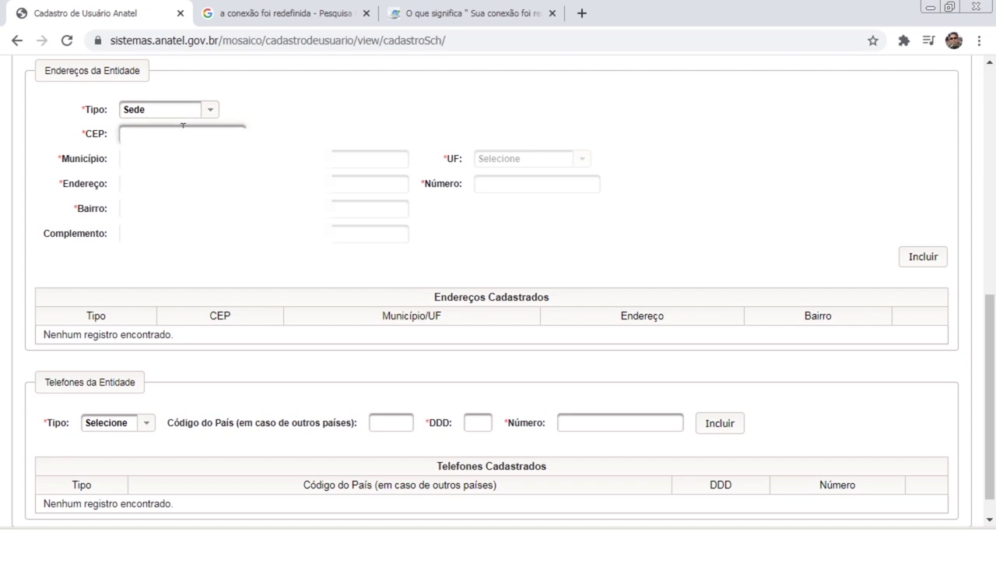
click(186, 150)
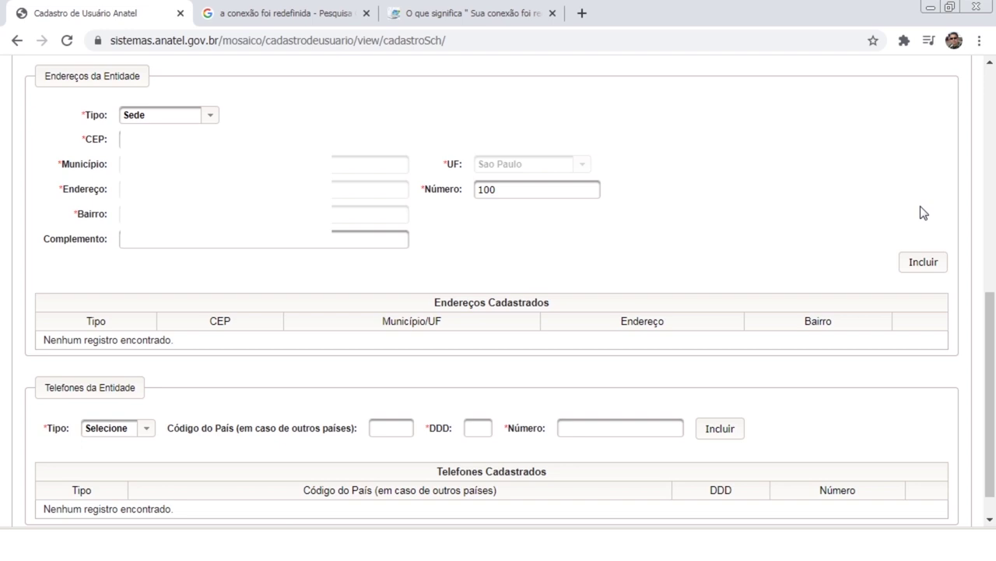
click(917, 260)
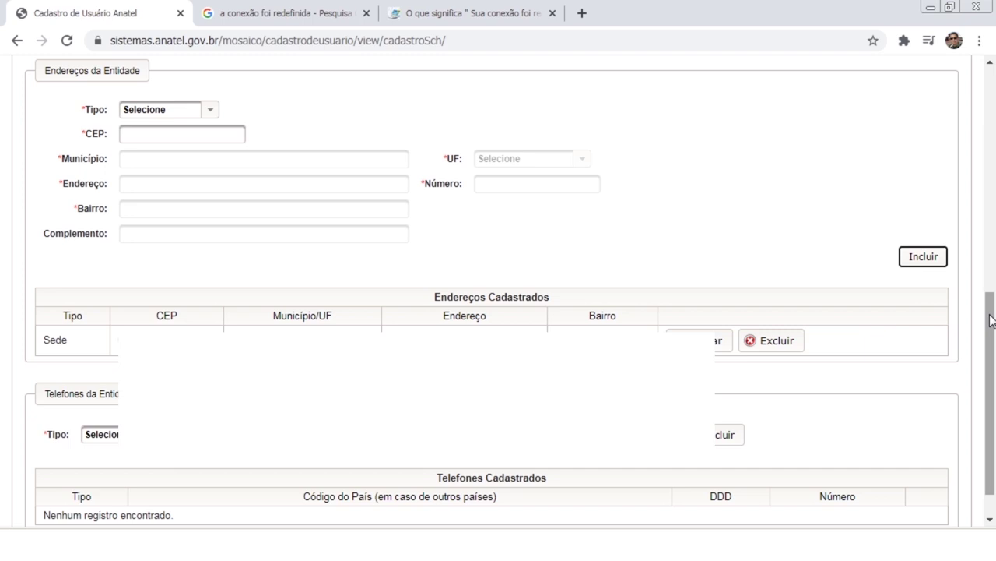
Add the entity's Principal and Principal2 phone numbers and continue to the Contato stage
drag(991, 327, 987, 347)
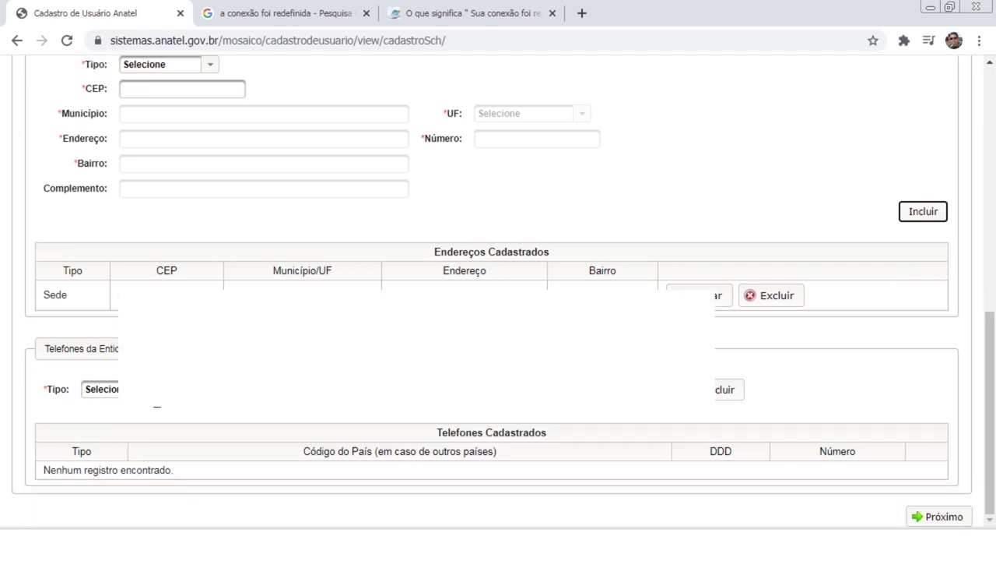
click(101, 389)
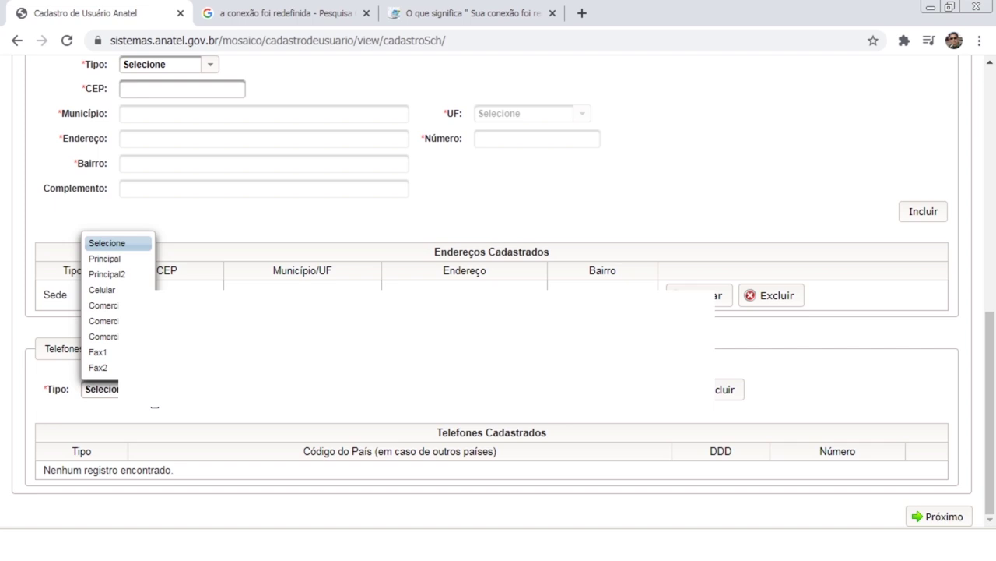
click(114, 259)
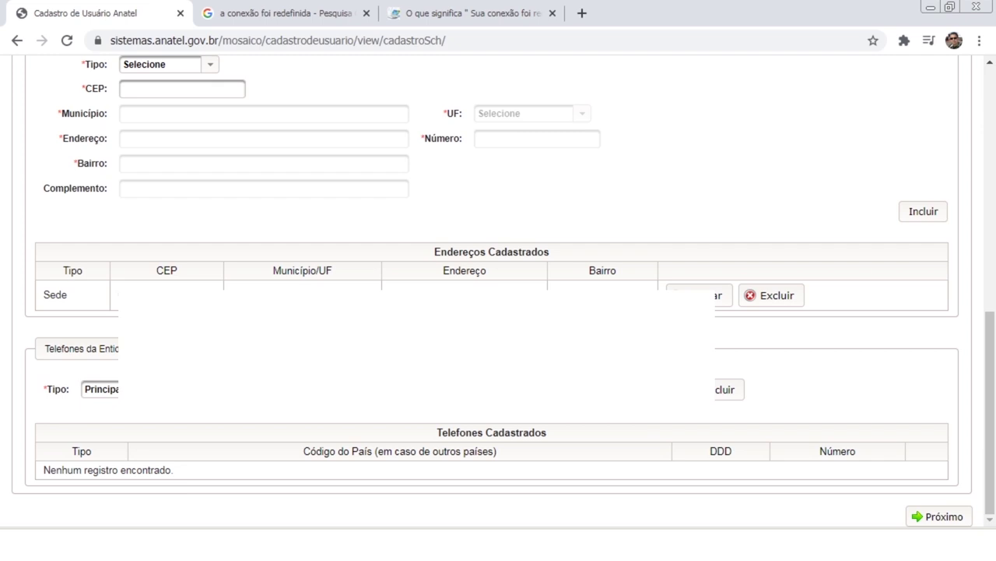
scroll(963, 427, down, 1)
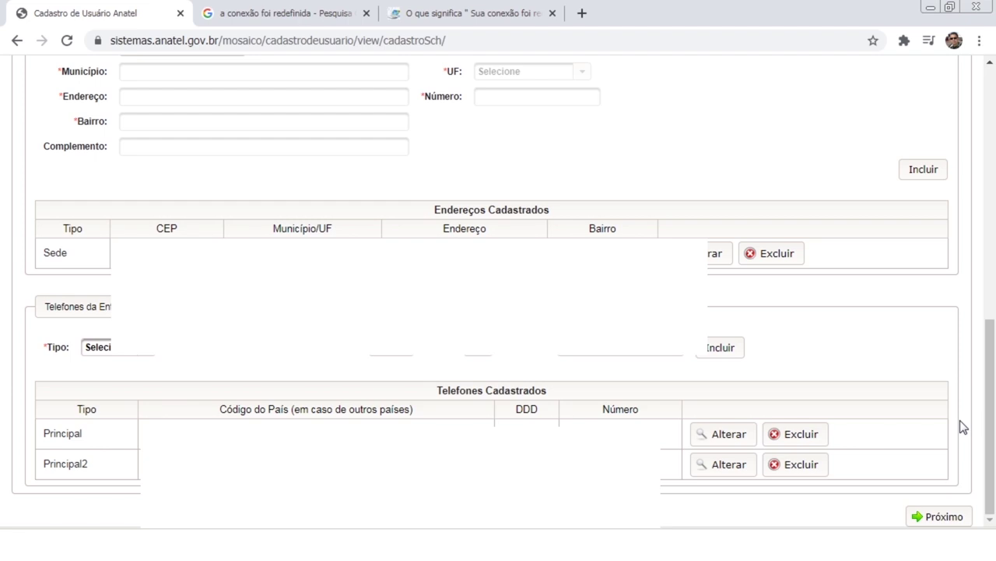
click(938, 517)
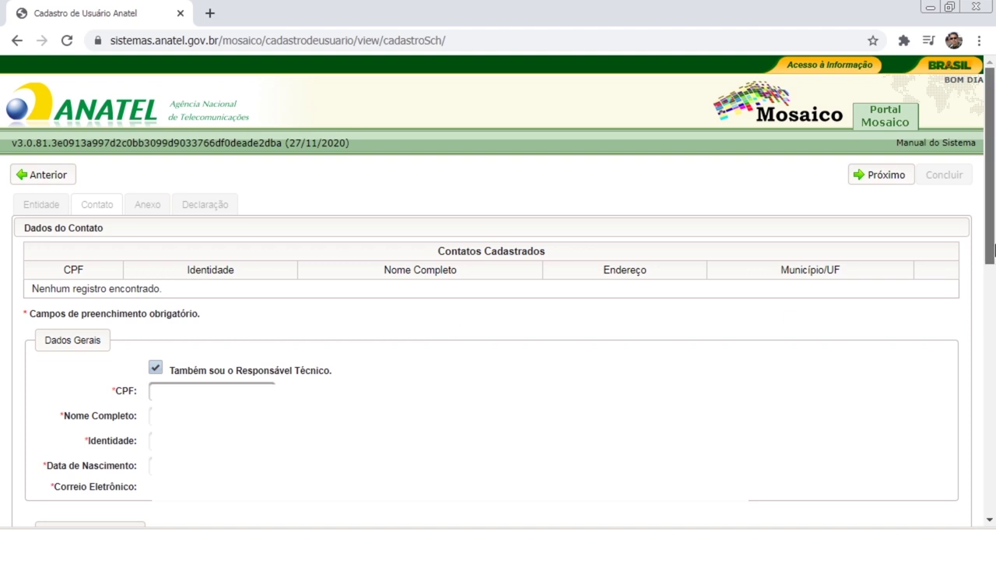
Add a Correspondência address for the contact and continue to the Anexo stage
drag(994, 248, 992, 440)
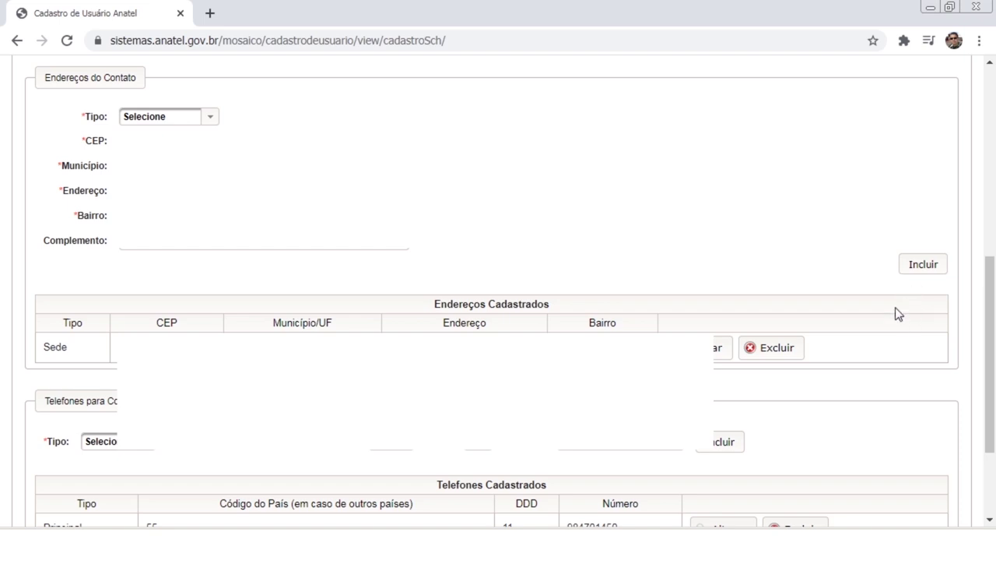
click(212, 117)
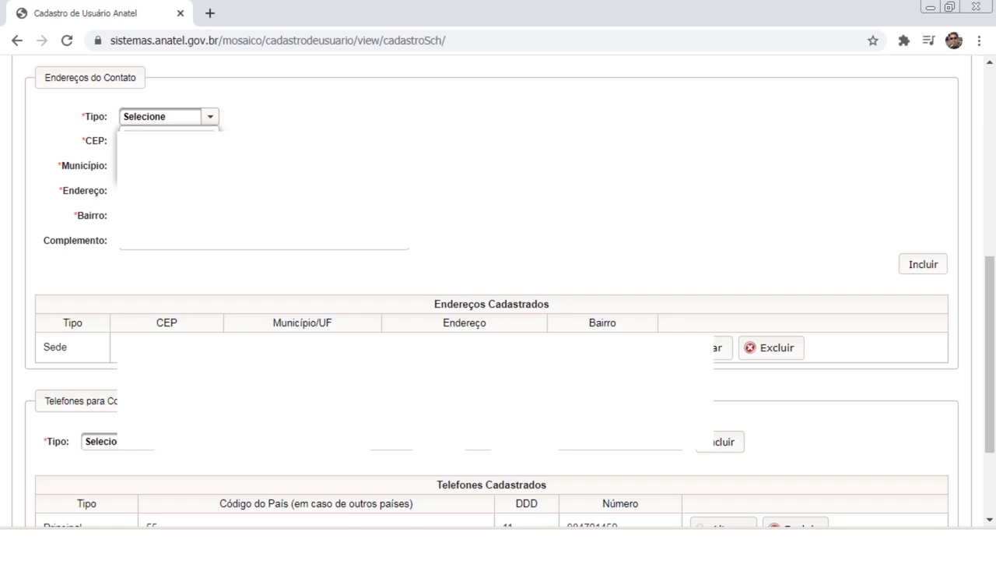
scroll(983, 327, down, 3)
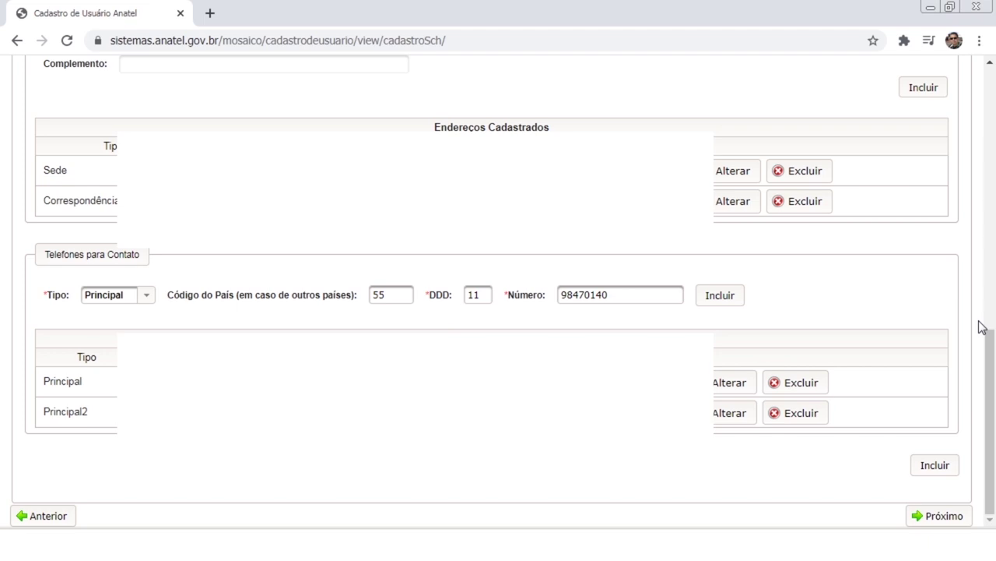
click(944, 516)
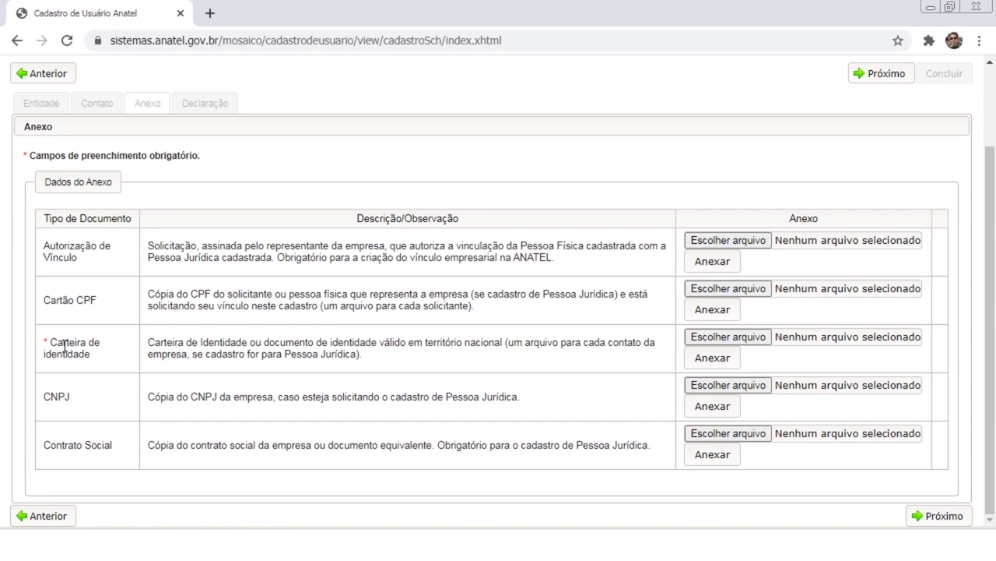
Attach the Cart Motorista PDF as the Carteira de identidade document
click(761, 340)
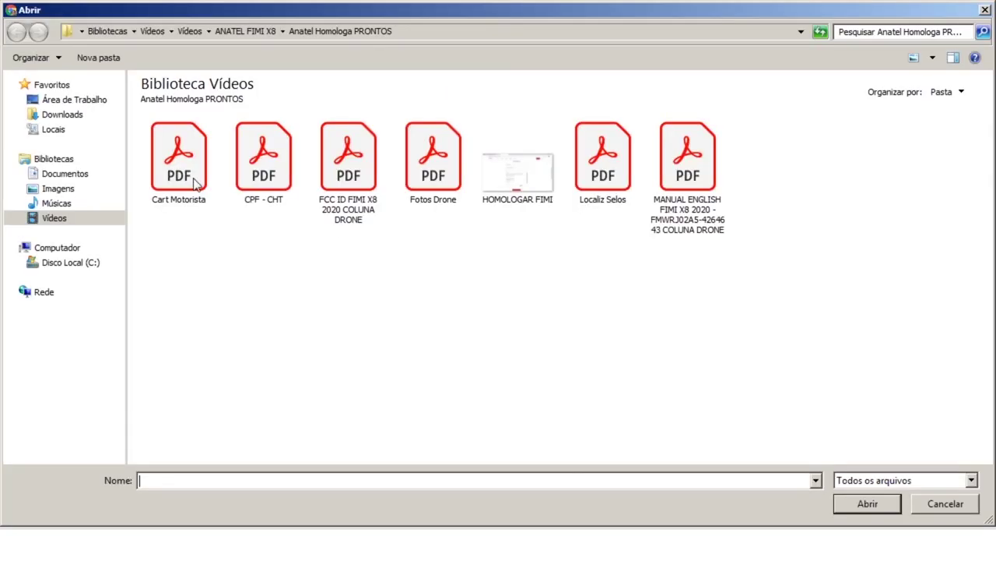
click(195, 183)
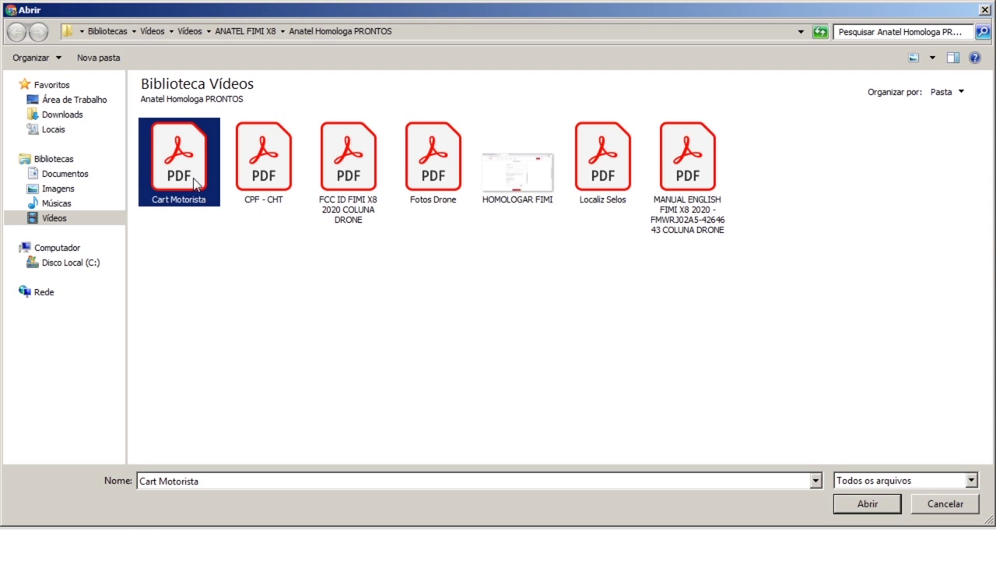
click(849, 505)
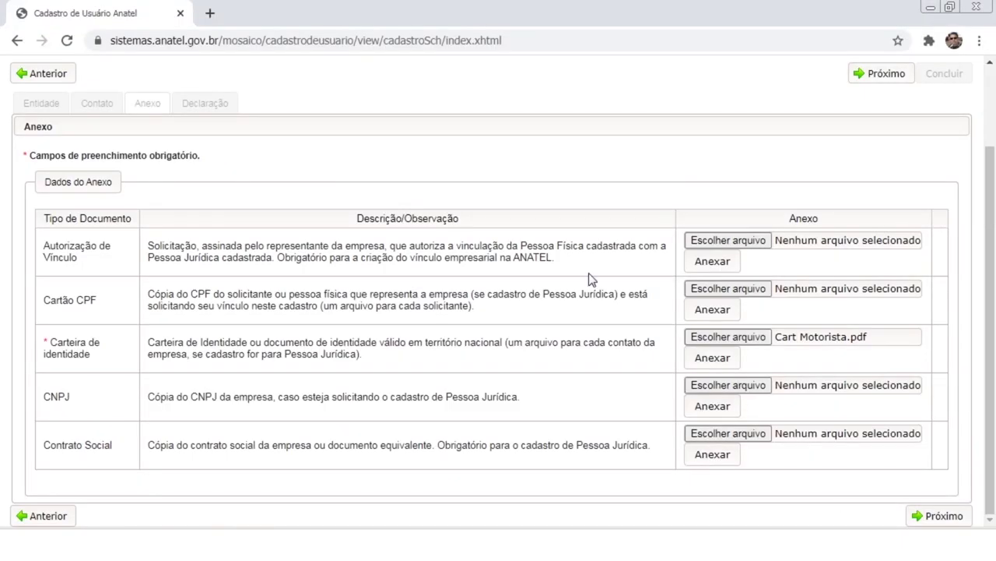
click(730, 363)
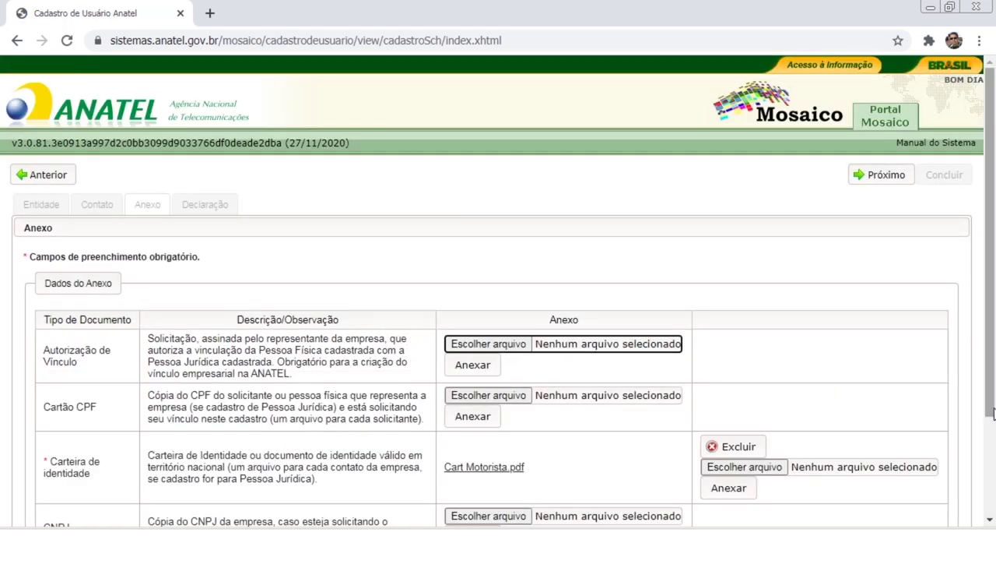
Accept the Declaração de Responsabilidade - Solicitante, submit the registration and return to the registration screen
drag(994, 414, 995, 494)
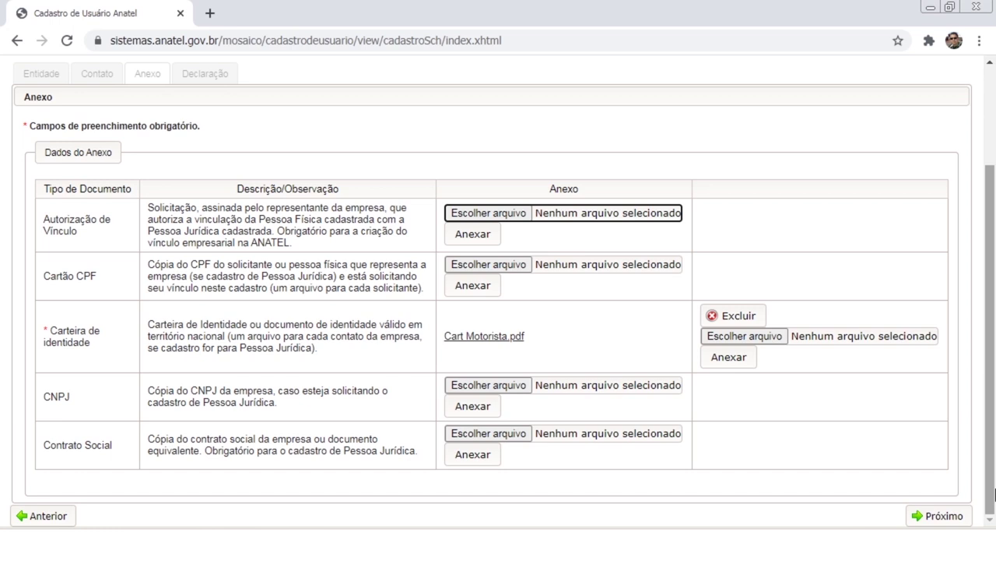
click(948, 519)
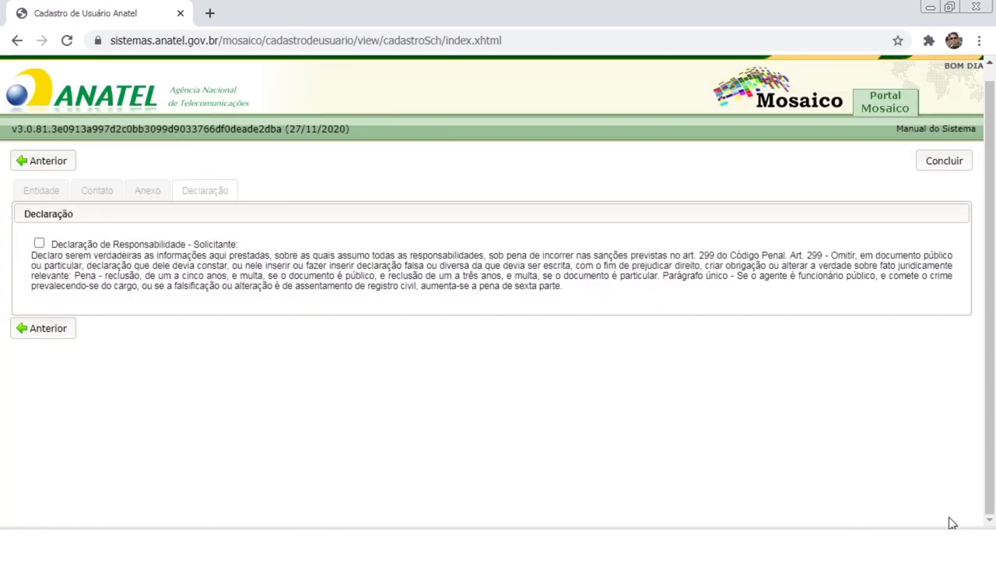
click(40, 244)
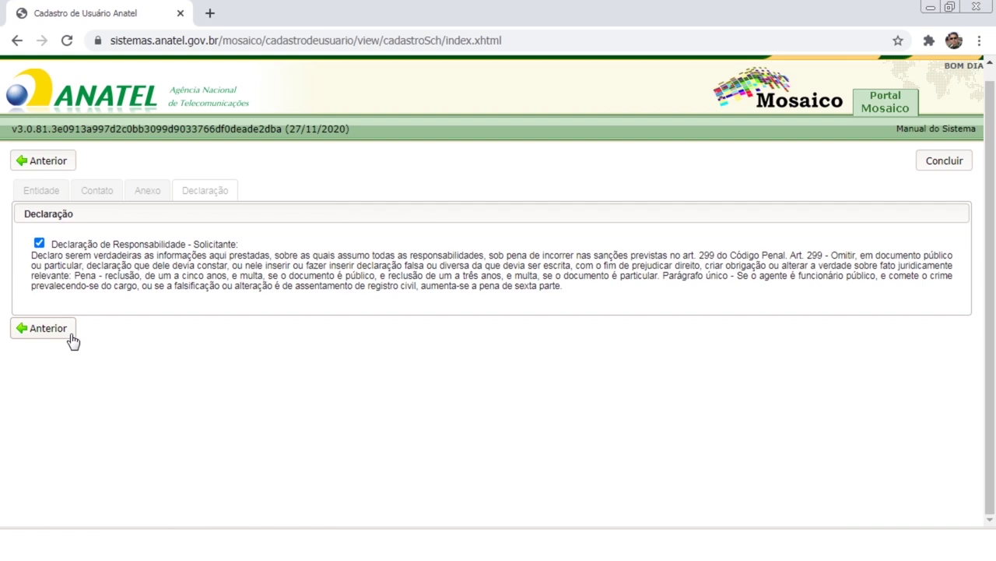
click(944, 164)
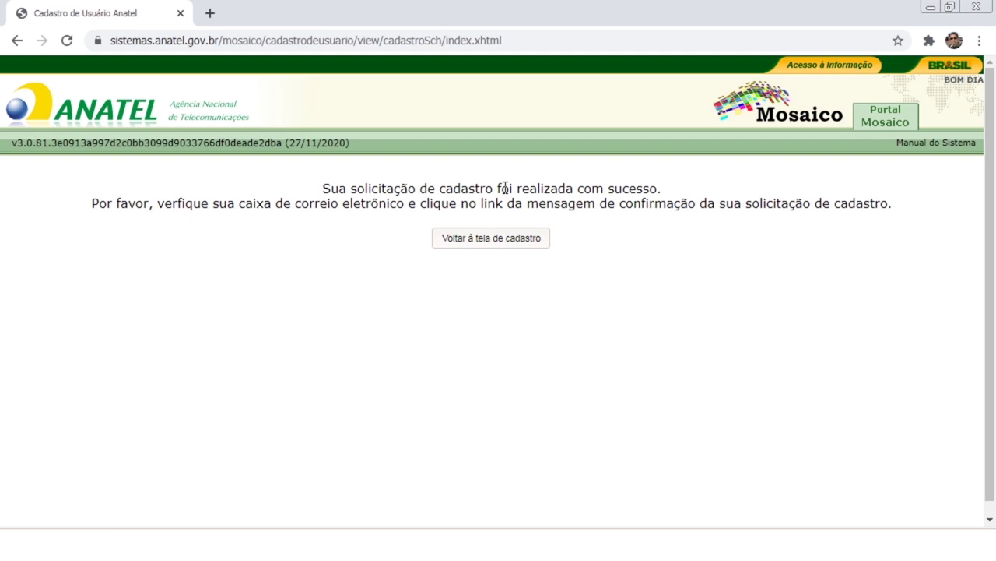
click(479, 245)
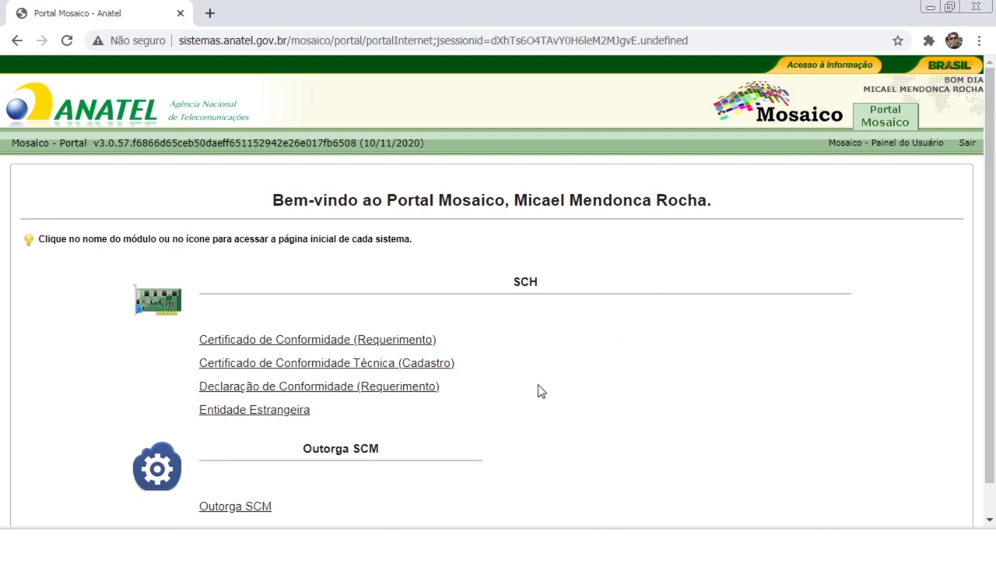
Open Declaração de Conformidade (Requerimento), choose the applicant as the entity and start registering a new declaration
click(407, 387)
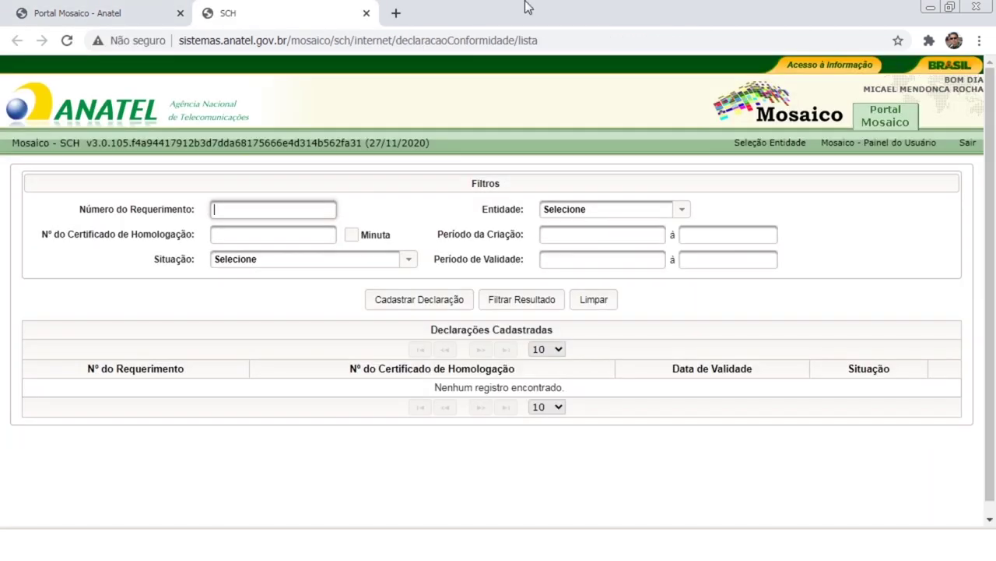
click(682, 214)
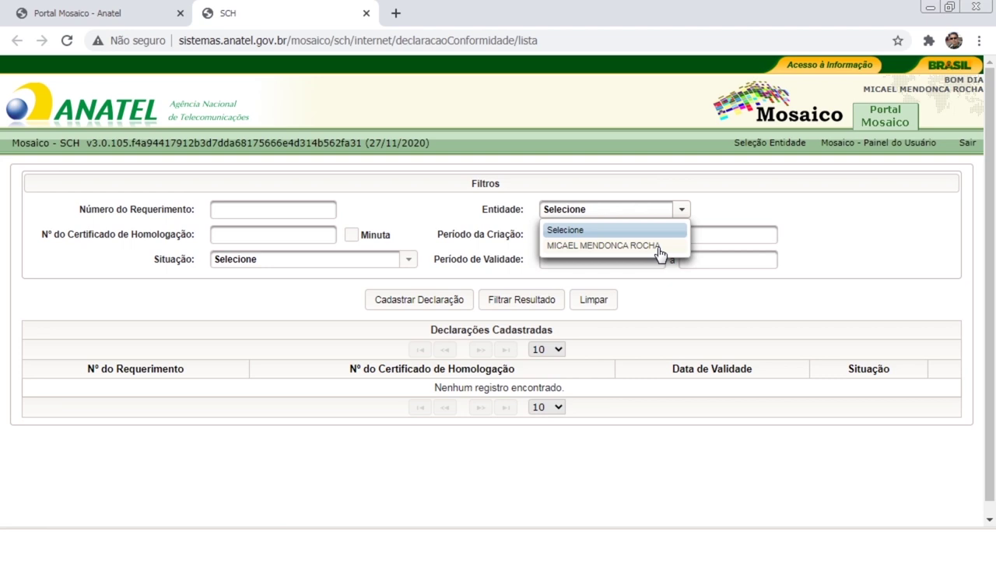
click(659, 248)
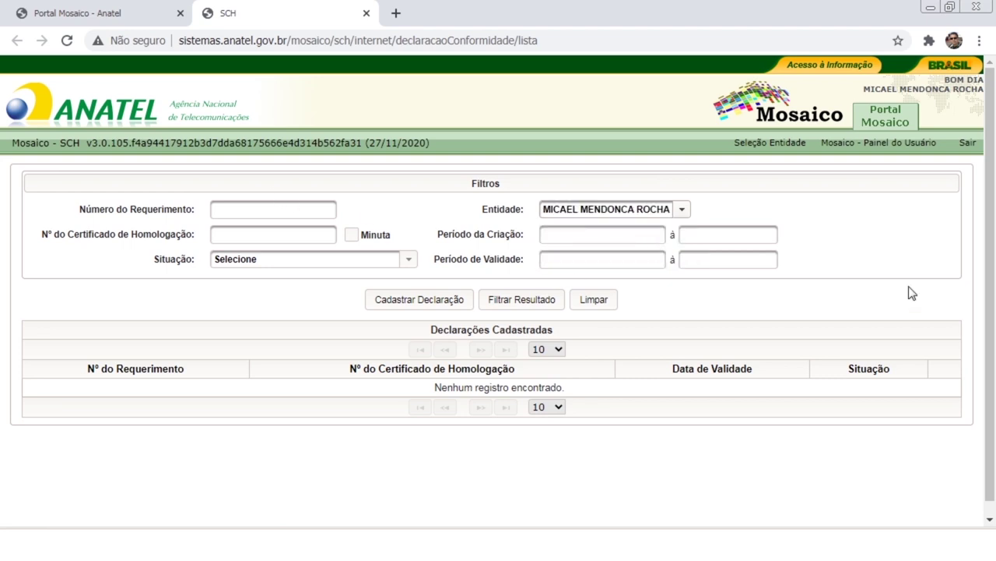
click(454, 306)
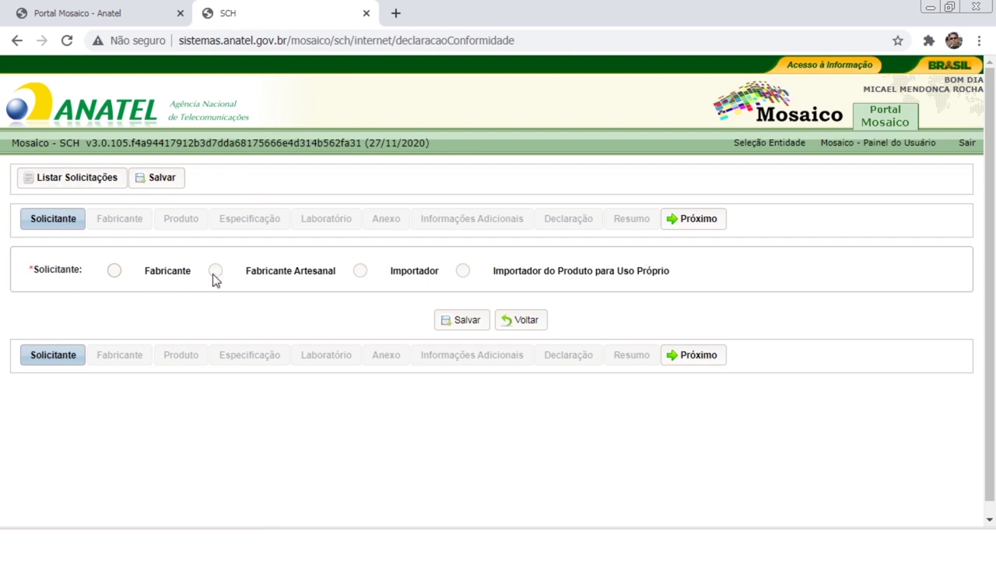
Set the Solicitante type to Importador do Produto para Uso Próprio, find and select the applicant, and save to reach the Fabricante stage
click(463, 272)
click(203, 340)
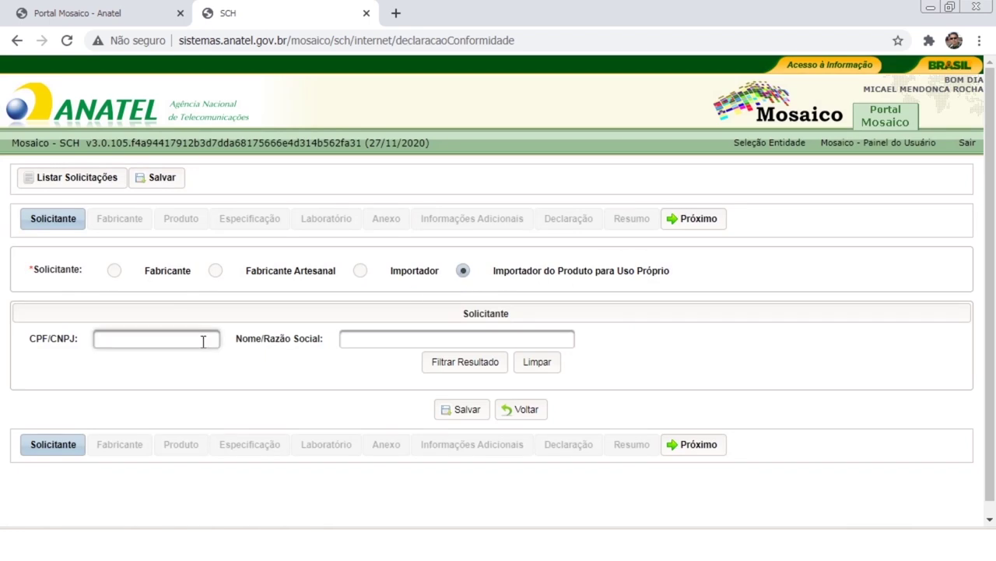
click(481, 339)
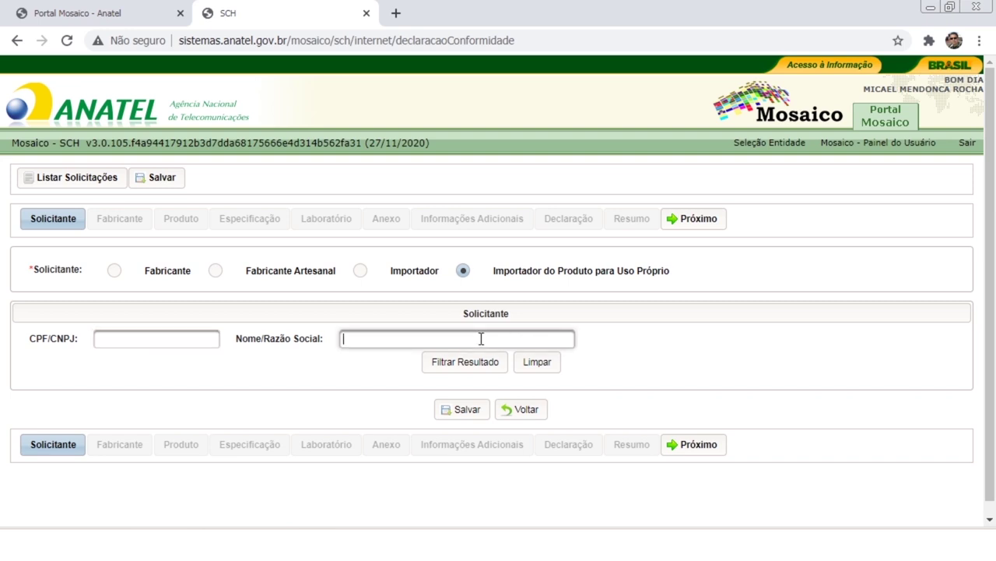
click(205, 340)
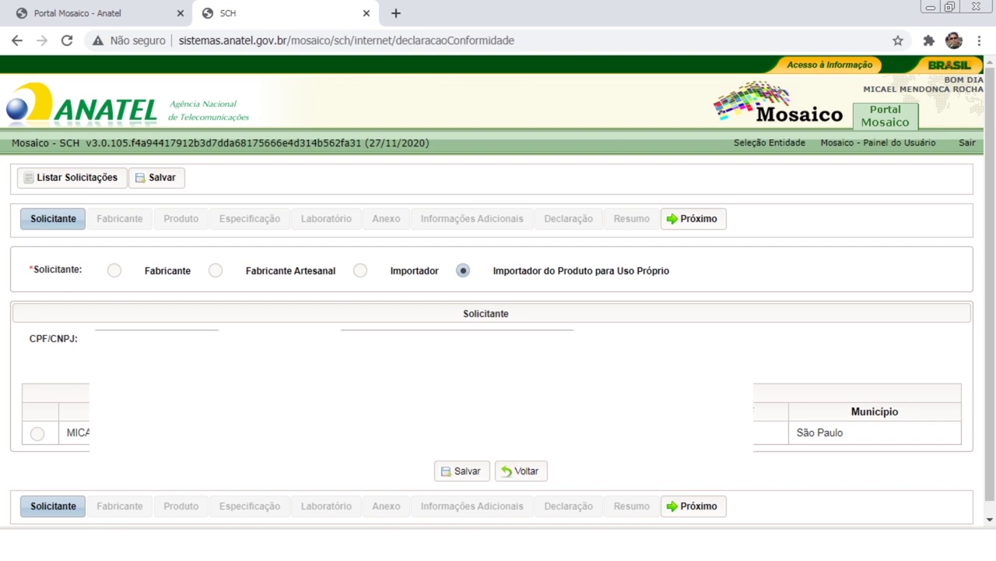
click(38, 434)
click(457, 471)
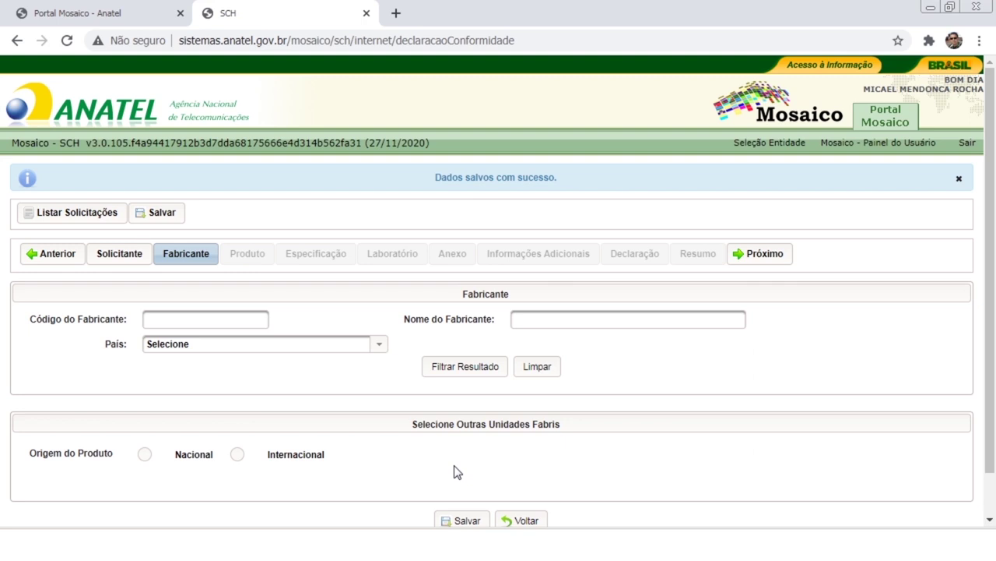
Find and select BEIJING FIMI TECHNOLOGY as the manufacturer and set the product origin to Internacional
click(585, 321)
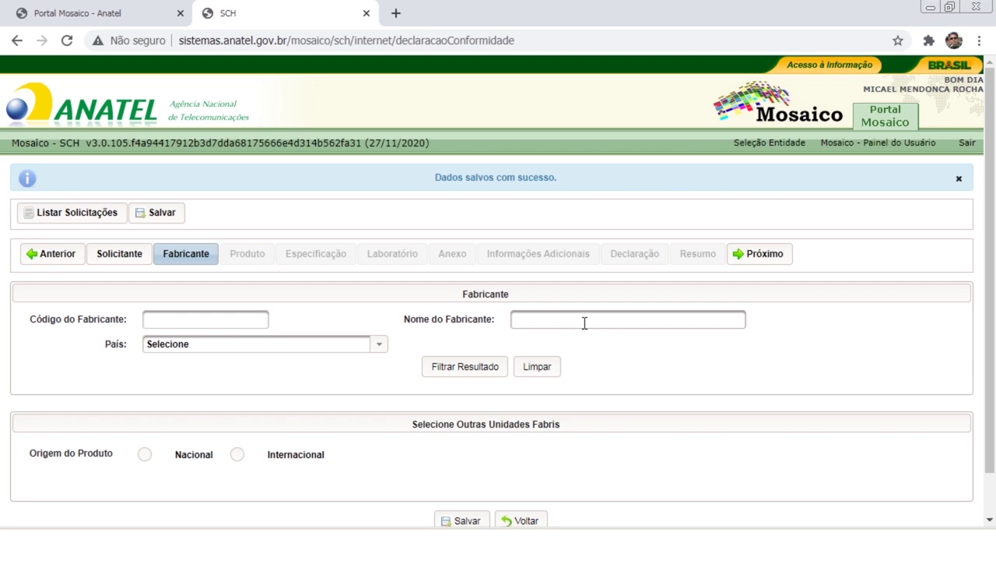
click(585, 323)
text(fimi)
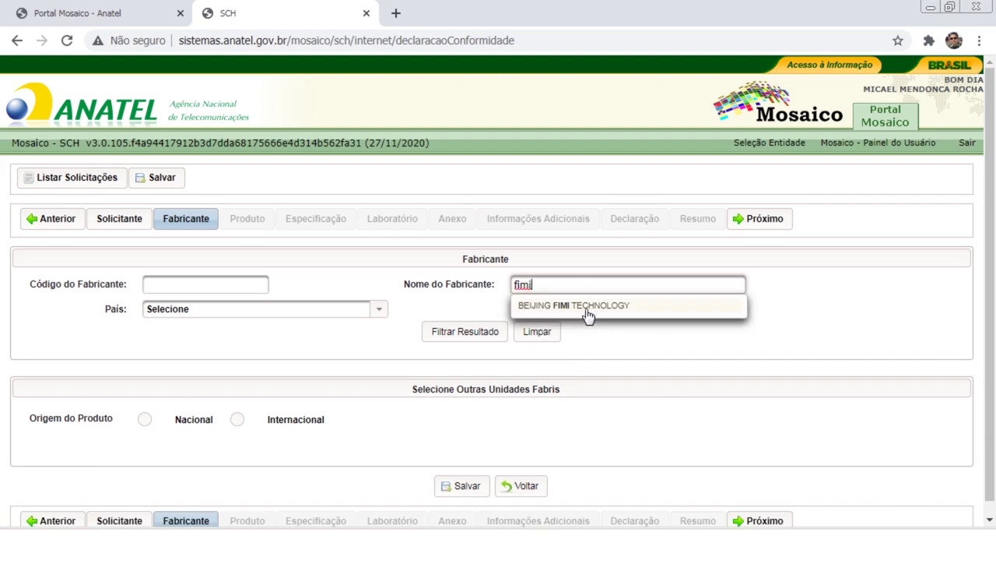
click(588, 306)
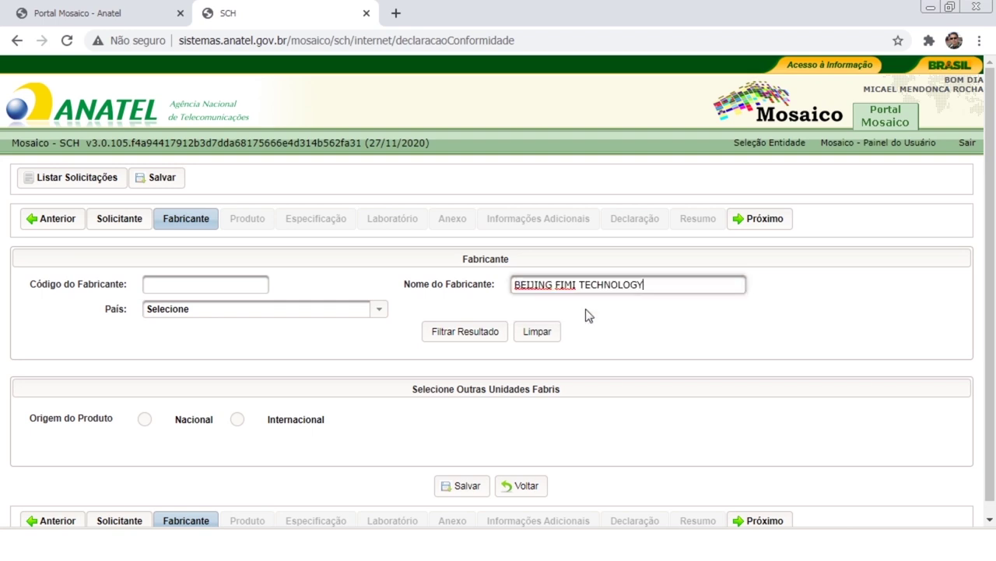
click(457, 337)
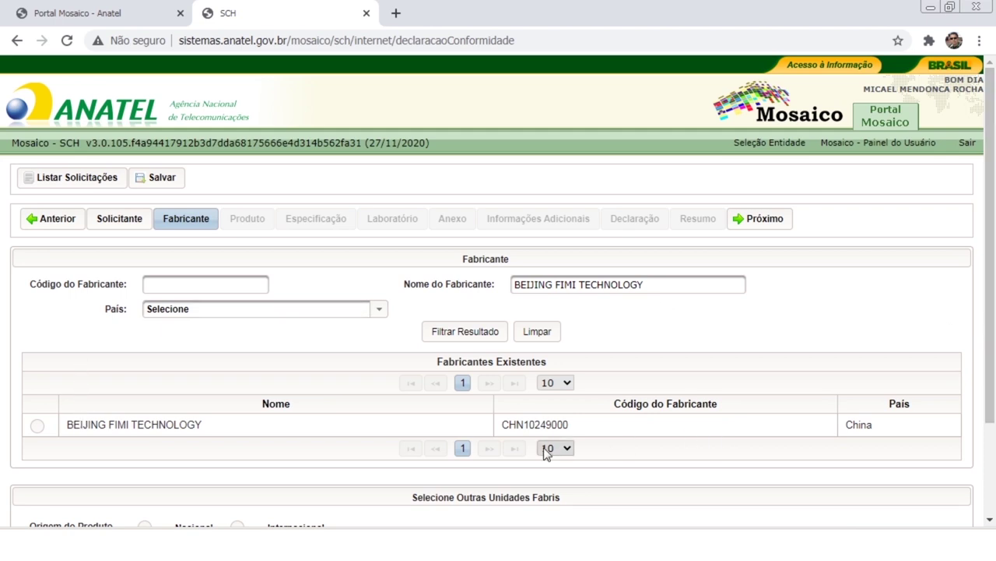
click(37, 427)
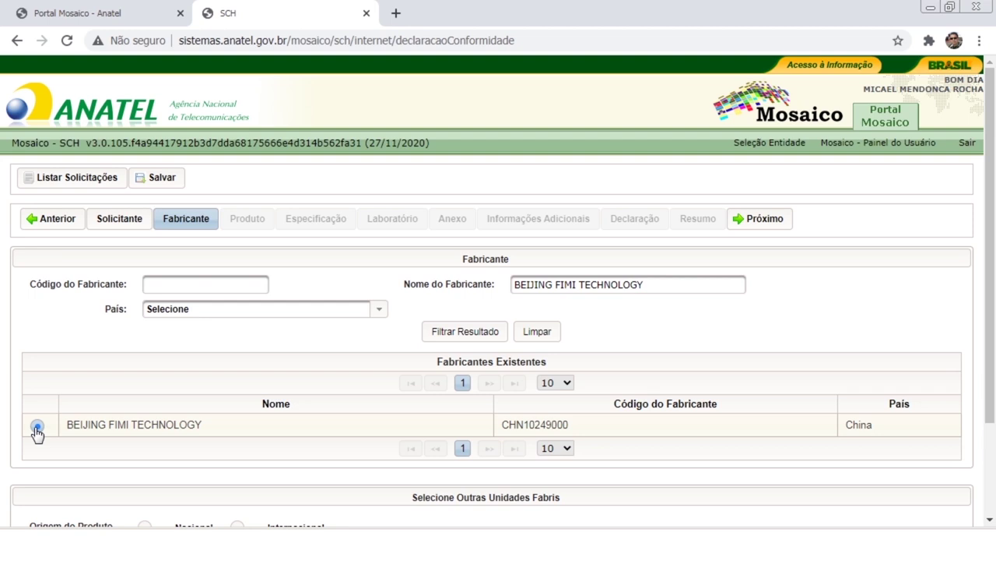
scroll(36, 435, down, 3)
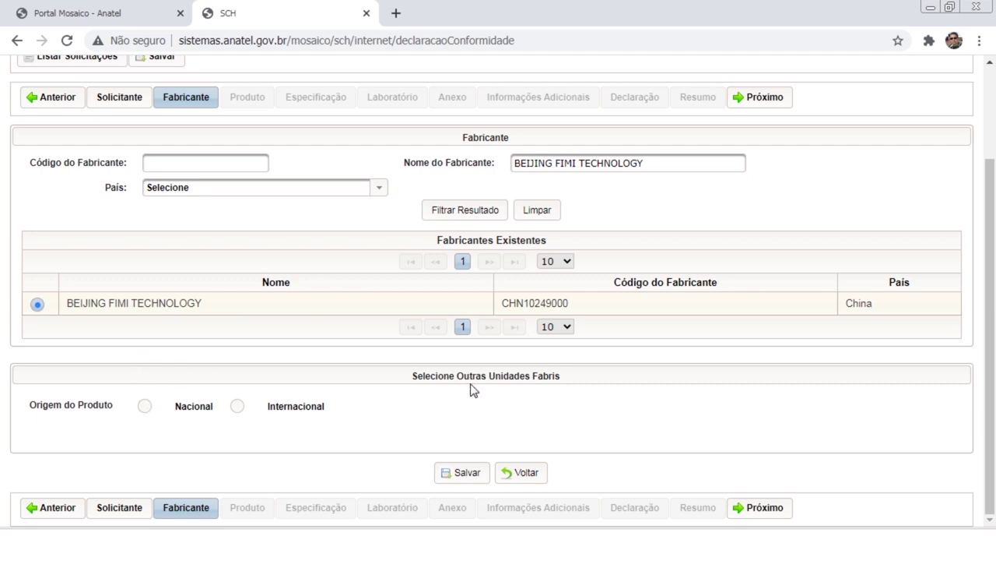
click(238, 407)
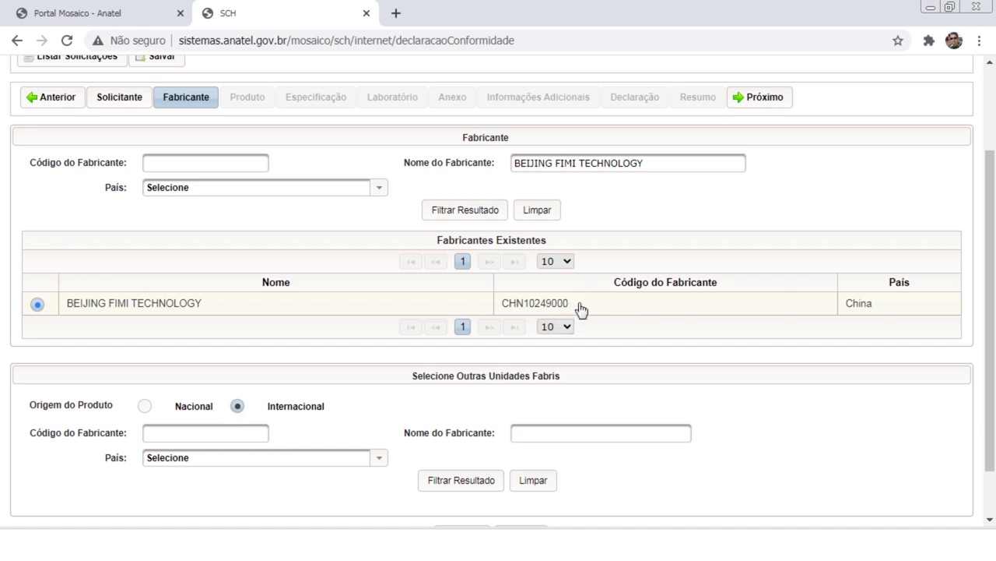
Copy manufacturer code CHN10249000 into the other factory units filter, and advance to the Produto stage, confirming the Número de Requerimento notice
drag(502, 306, 572, 310)
key(ctrl+c)
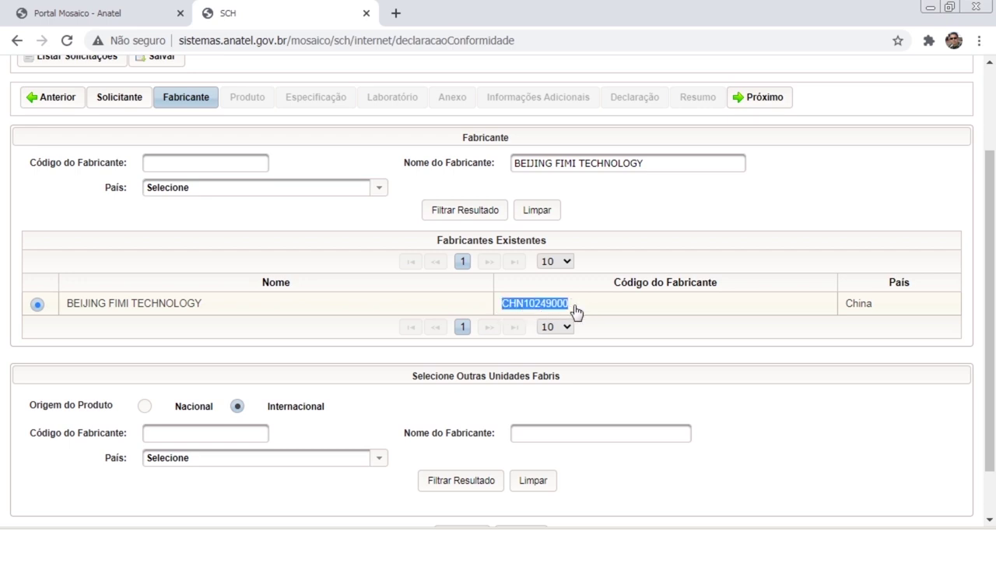
click(243, 432)
key(ctrl+v)
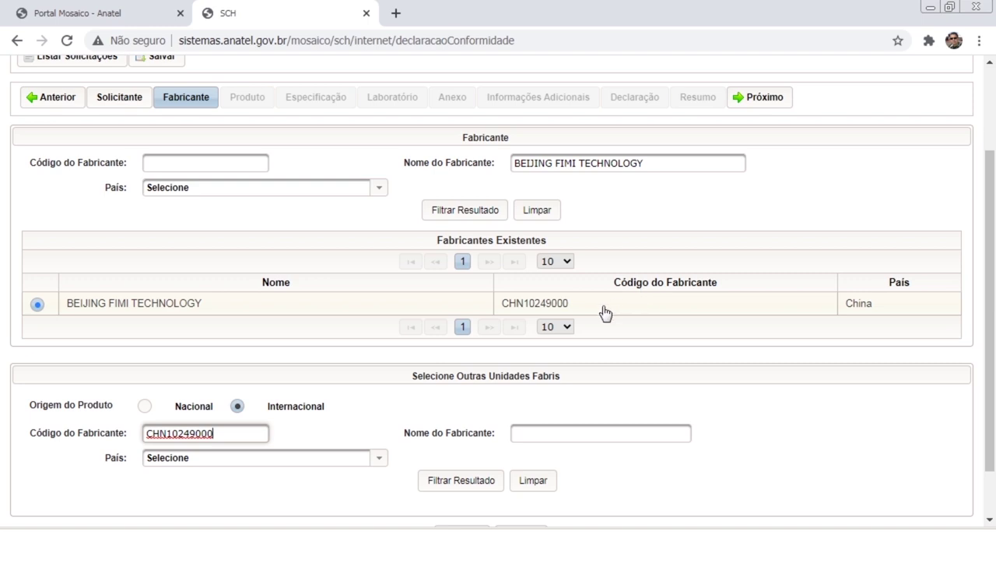
key(Tab)
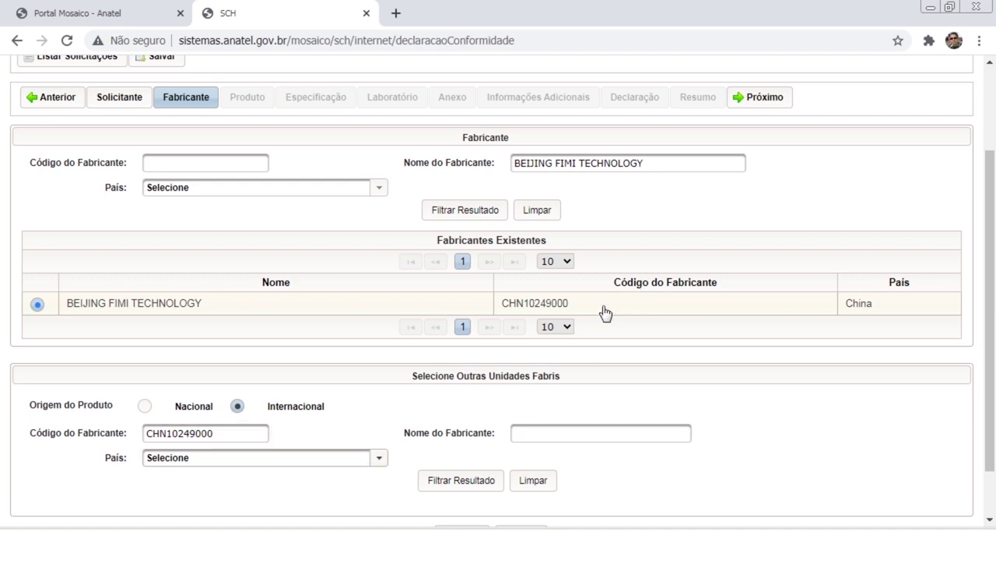
click(533, 480)
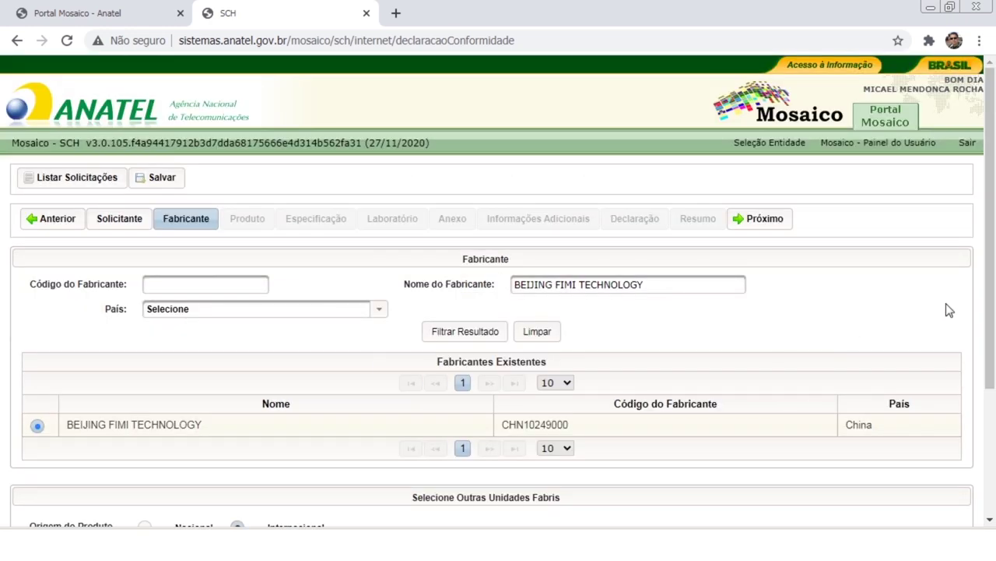
click(779, 225)
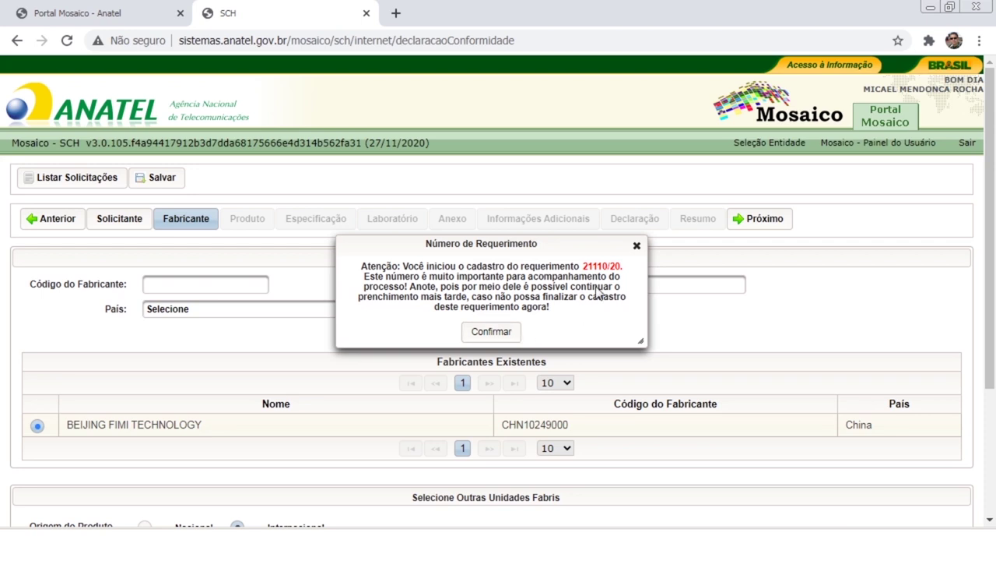
click(492, 332)
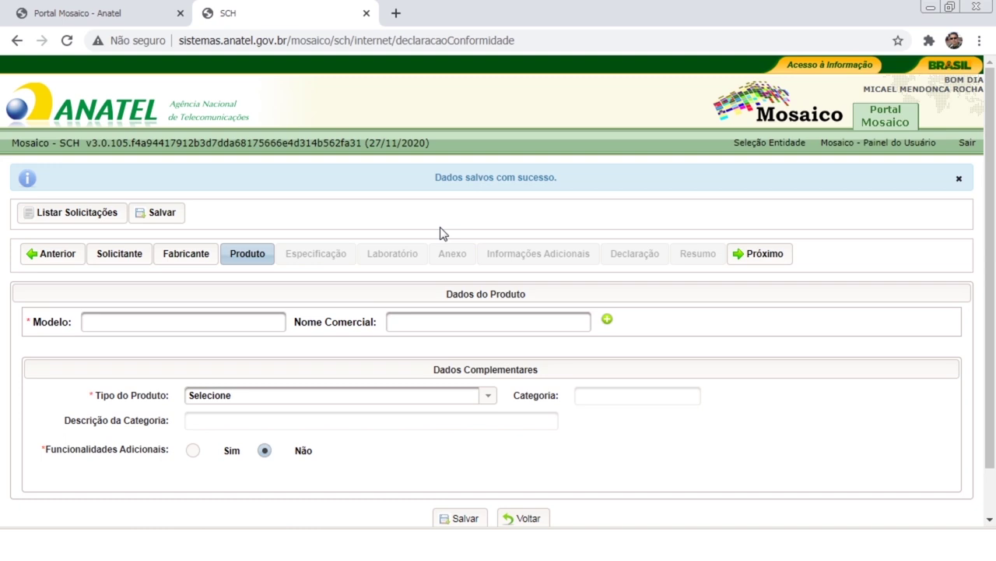
Open the FCC ID FIMI X8 2020 COLUNA DRONE PDF in Acrobat Reader and examine the FCC identifiers of the drone and remote controller
click(415, 322)
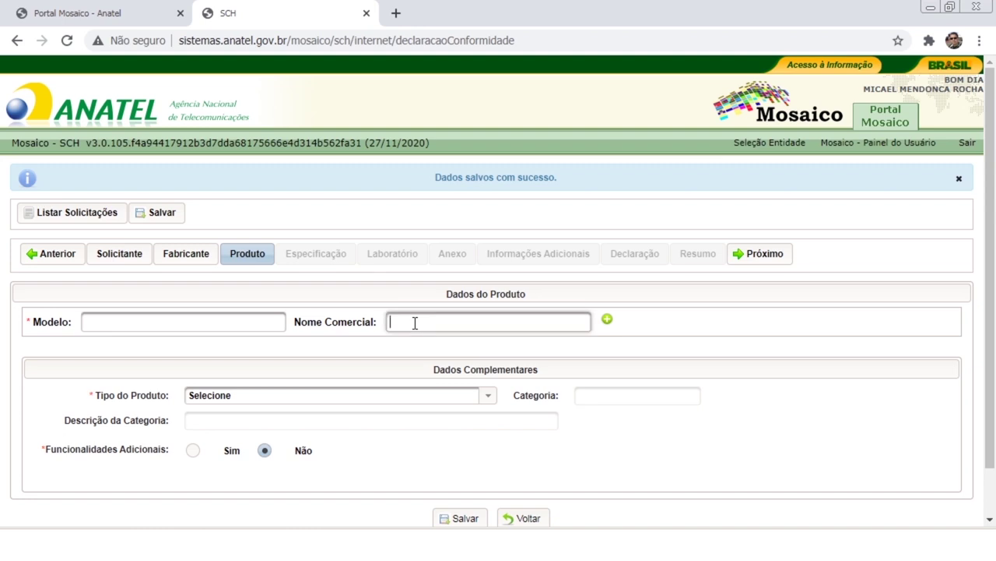
click(227, 323)
click(228, 324)
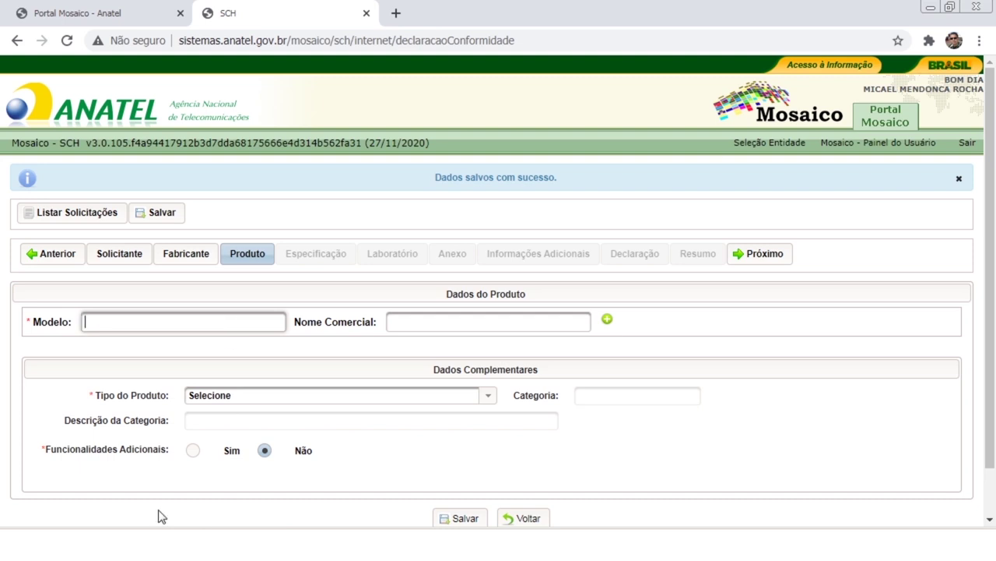
key(alt+Tab)
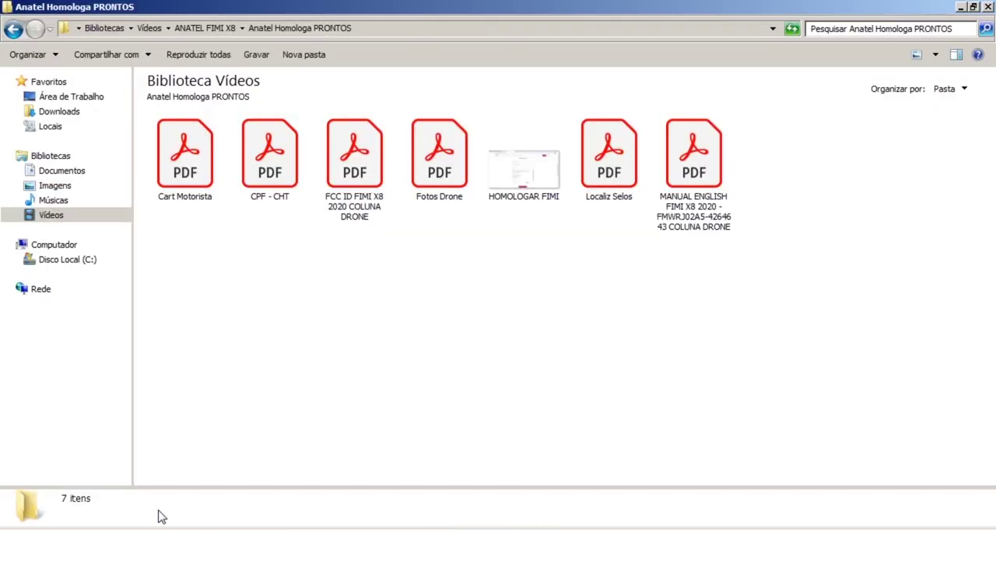
double_click(358, 211)
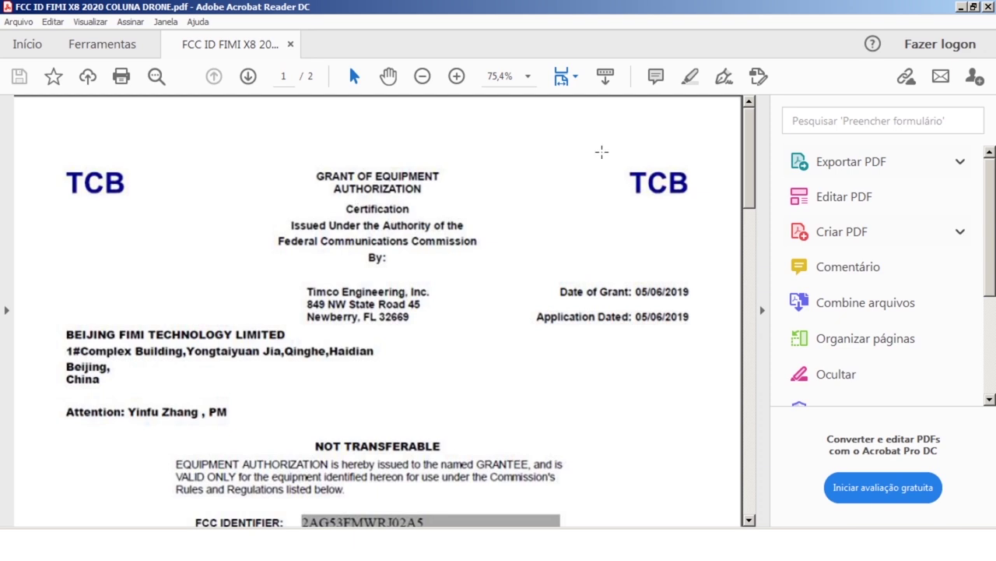
scroll(643, 310, down, 3)
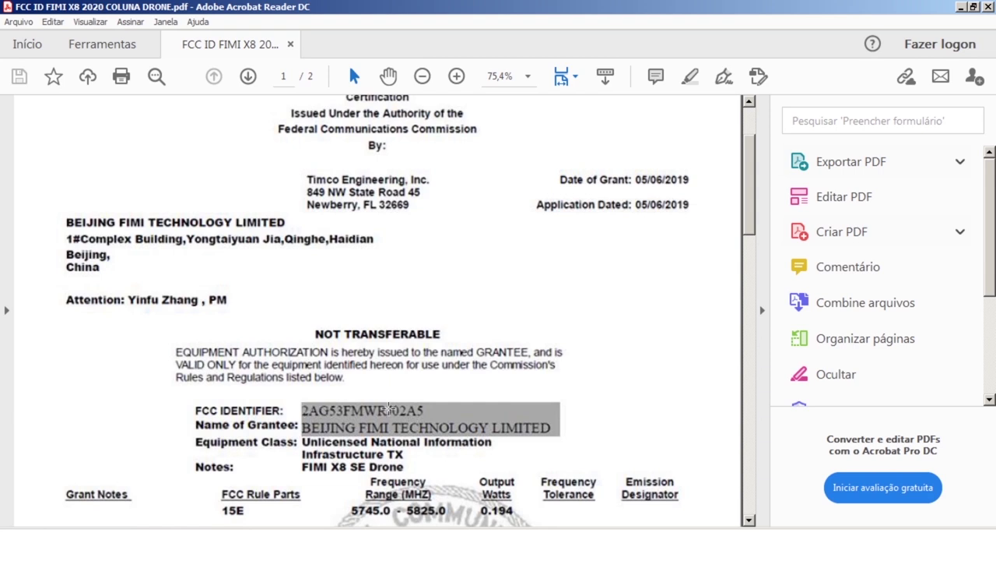
scroll(562, 314, up, 1)
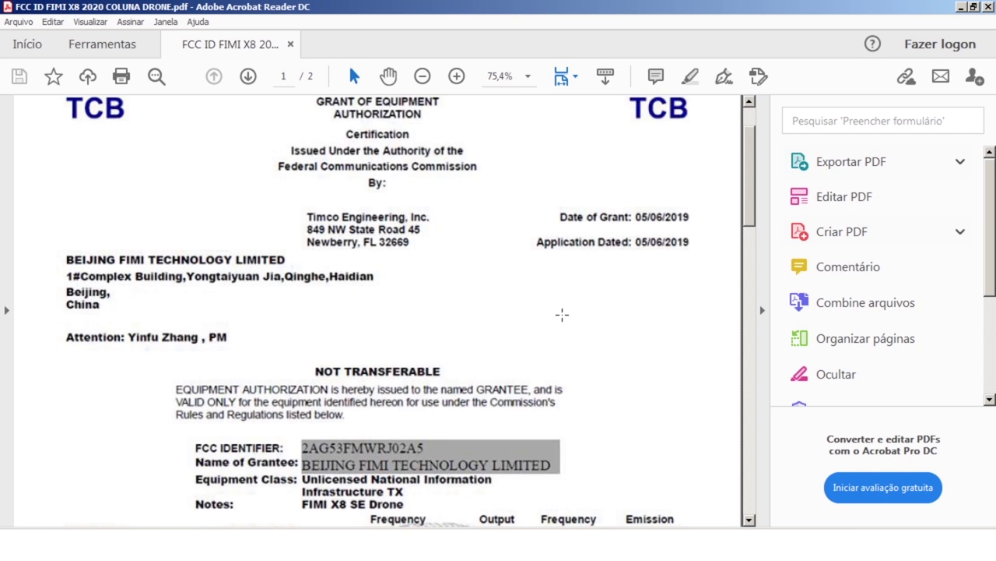
scroll(562, 314, up, 2)
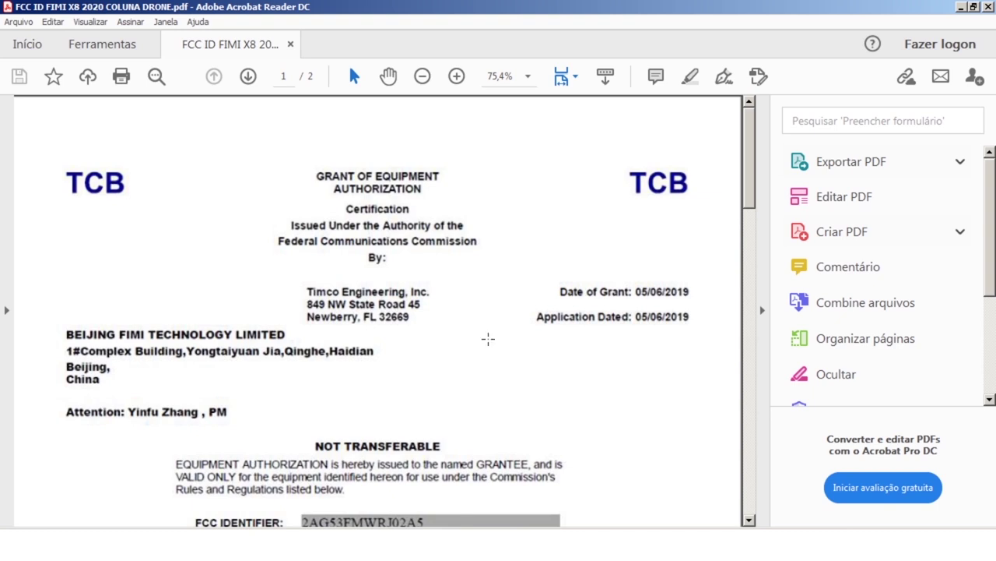
scroll(611, 414, down, 2)
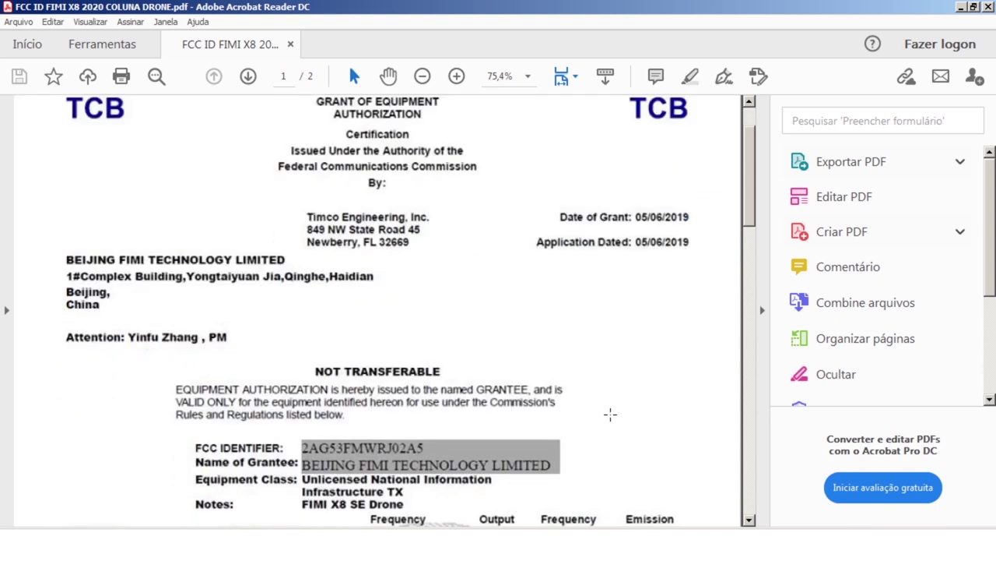
scroll(611, 414, down, 3)
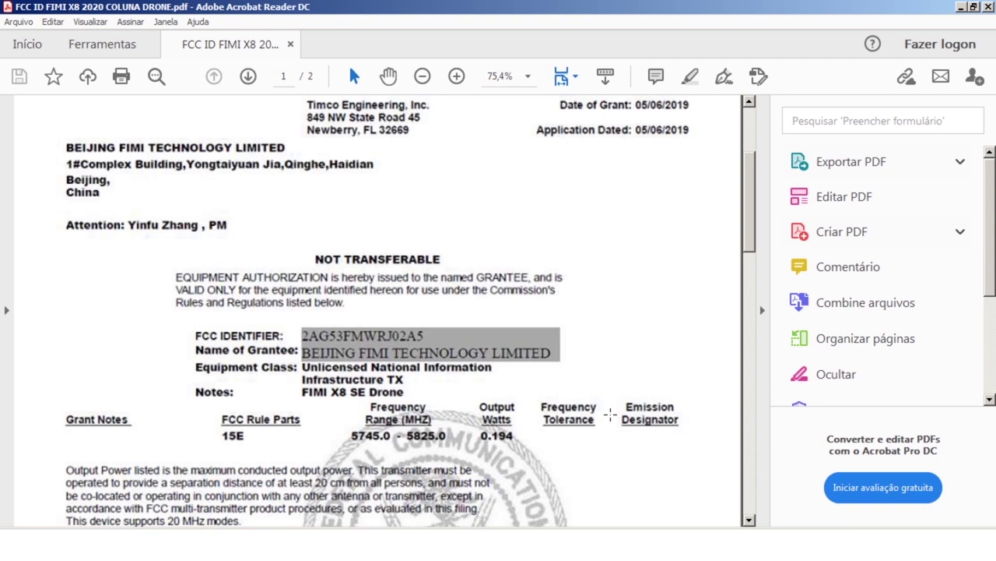
scroll(648, 279, down, 2)
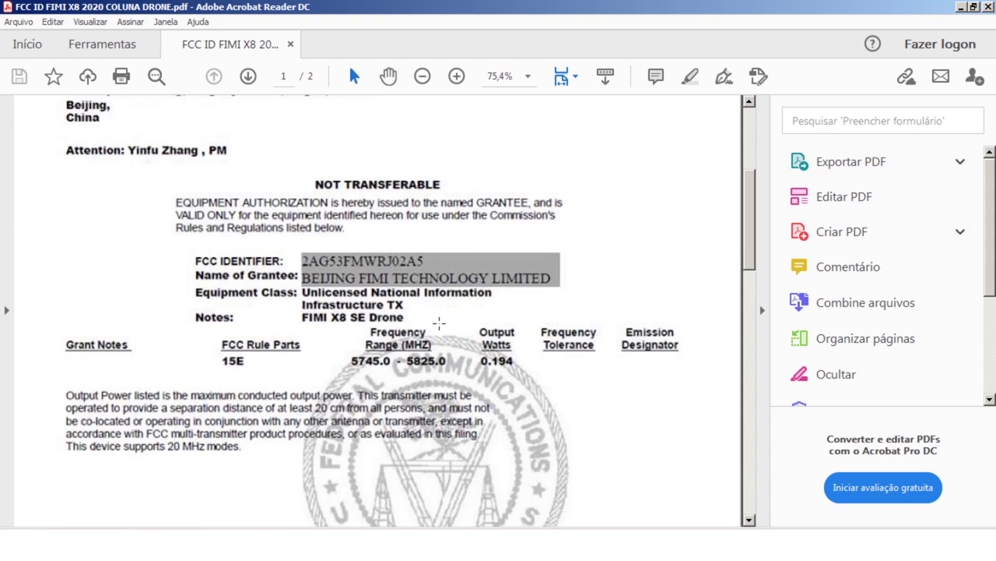
scroll(505, 314, down, 5)
scroll(506, 315, down, 10)
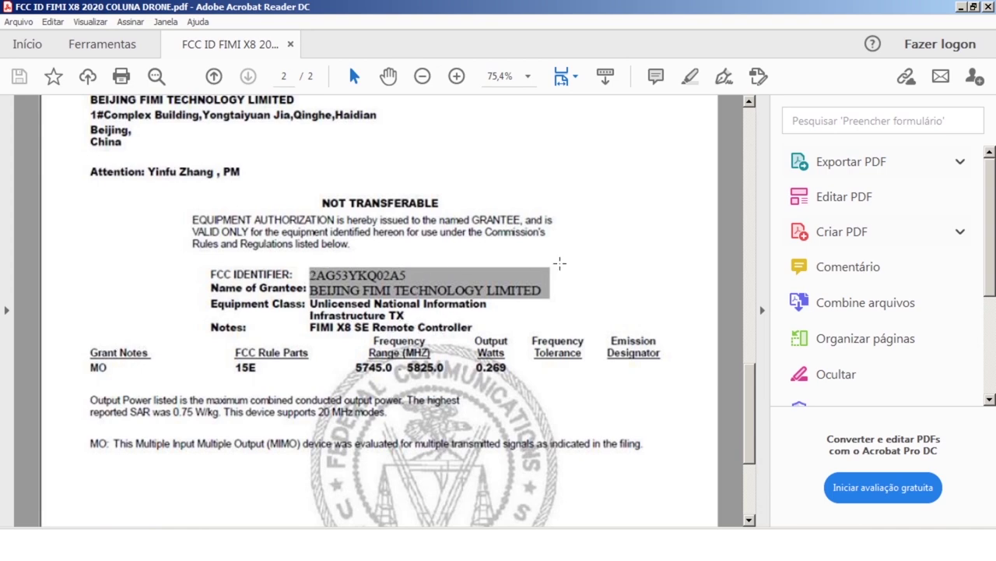
scroll(603, 267, up, 10)
scroll(602, 267, down, 5)
scroll(602, 267, up, 4)
scroll(551, 291, down, 3)
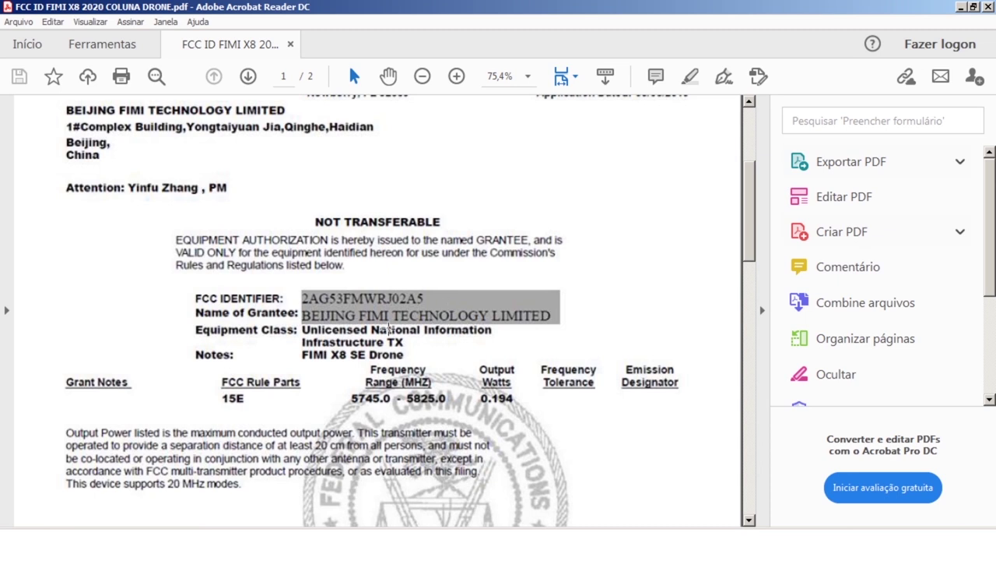
Return to the Produto form in the browser and enter 2AG53FMWRJ02A5 as the drone's Modelo, leaving Nome Comercial empty
key(alt+Tab)
click(185, 327)
text(2AG53FMWRJ02A5)
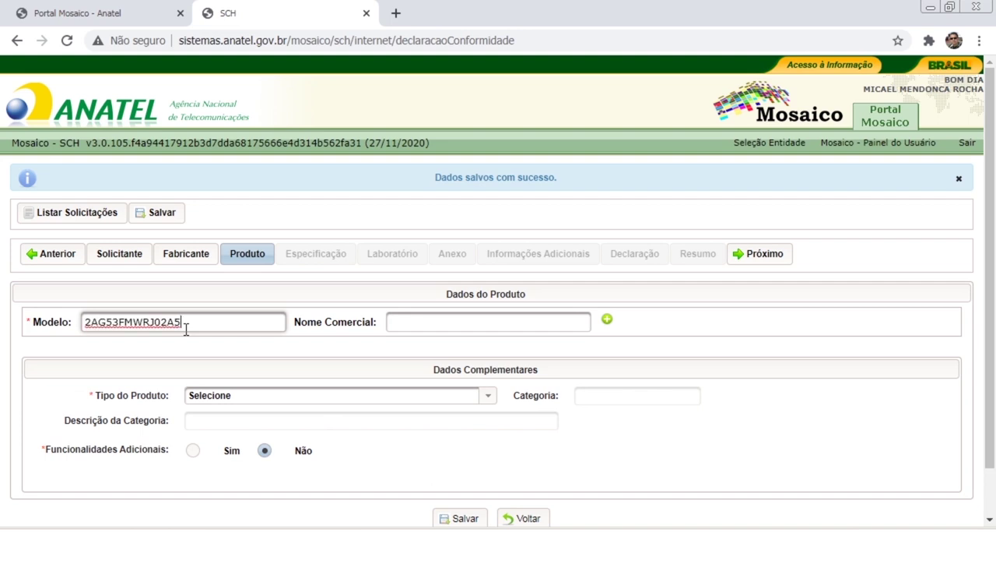
click(486, 326)
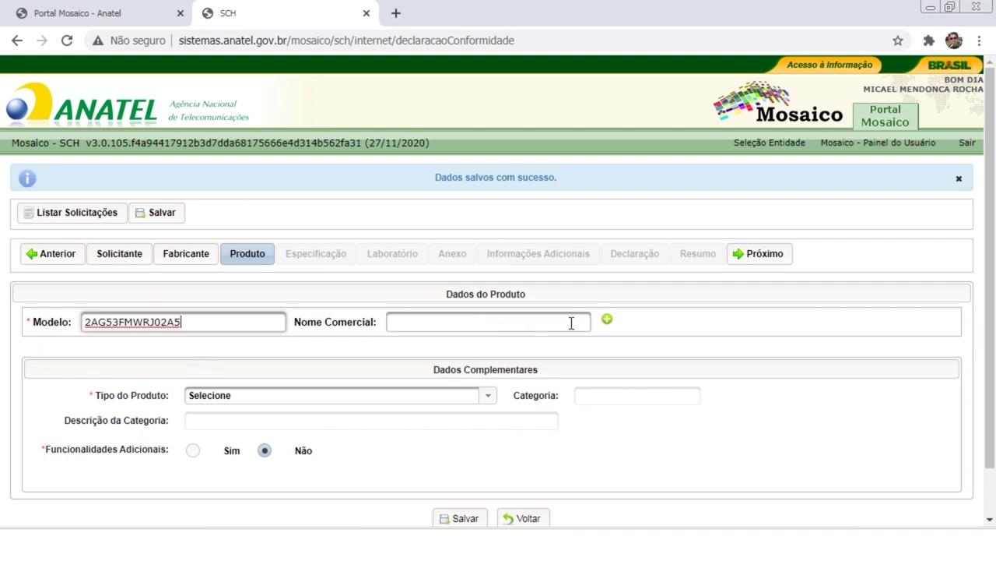
key(Tab)
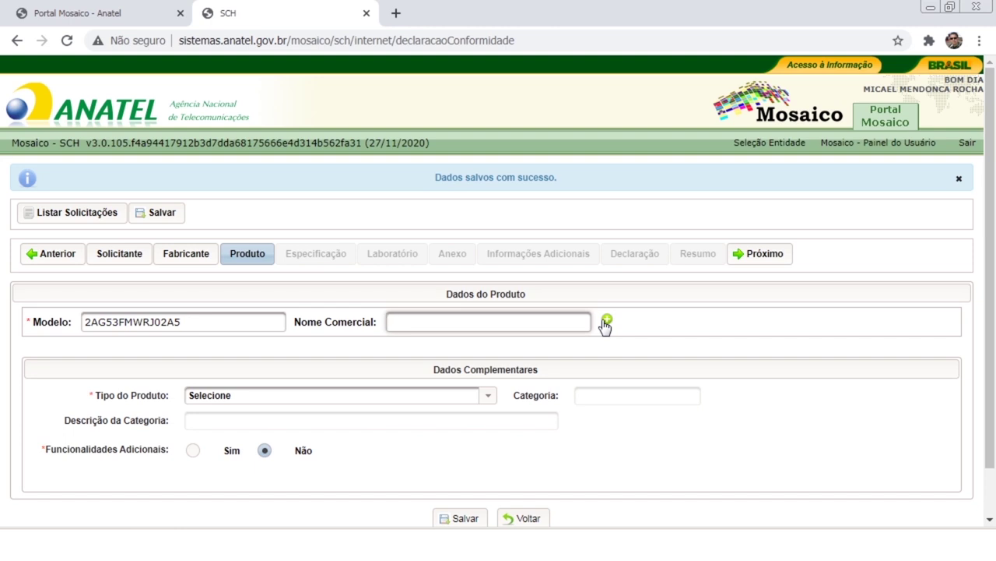
Add a second product model row and enter 2AG53YKQ02A5 as the remote controller's Modelo
click(607, 321)
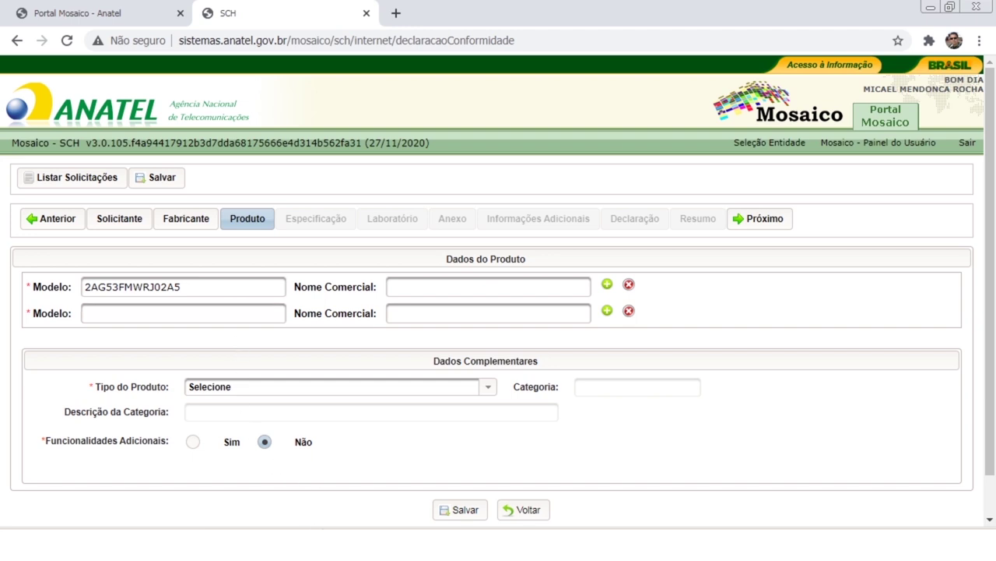
click(252, 313)
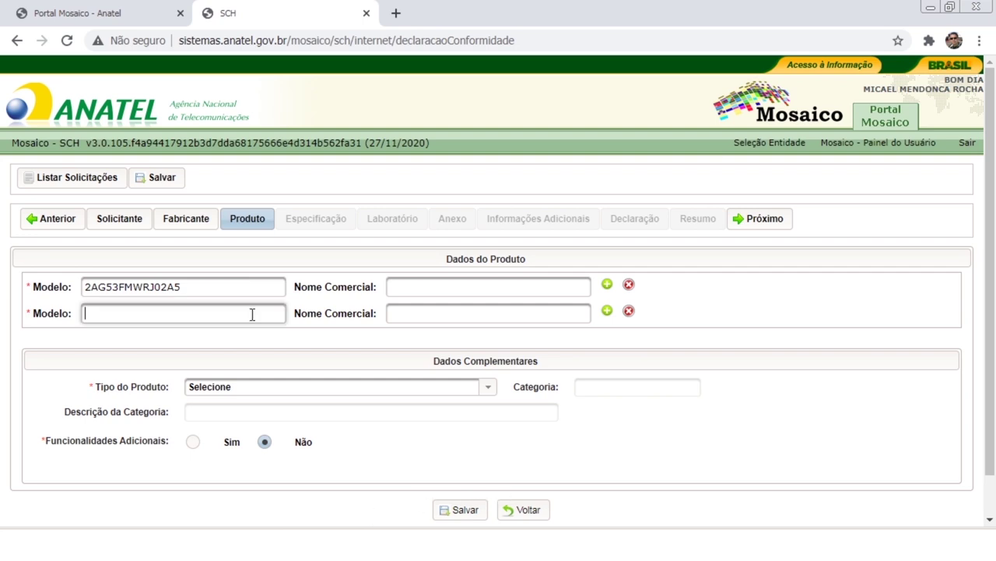
text(2AG53YKQ02A5)
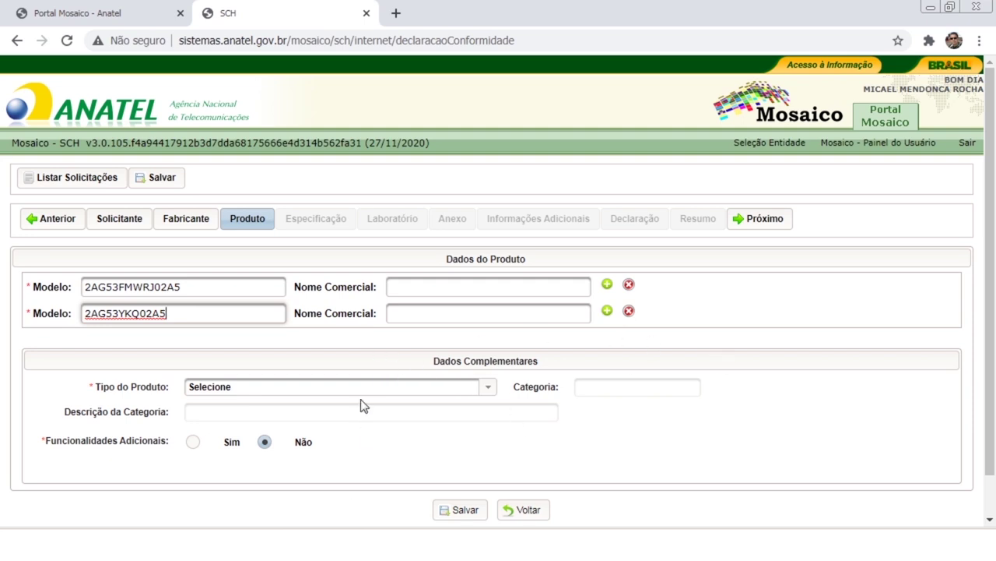
Set the Tipo do Produto to Transceptor de Radiação Restrita, keep Funcionalidades Adicionais at Não, and save the product data
click(297, 387)
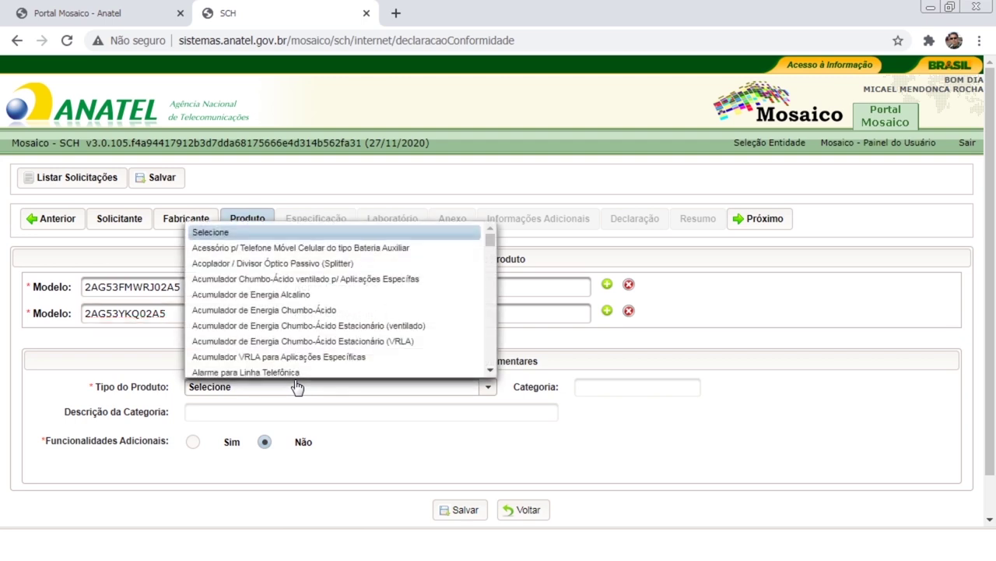
scroll(496, 289, down, 15)
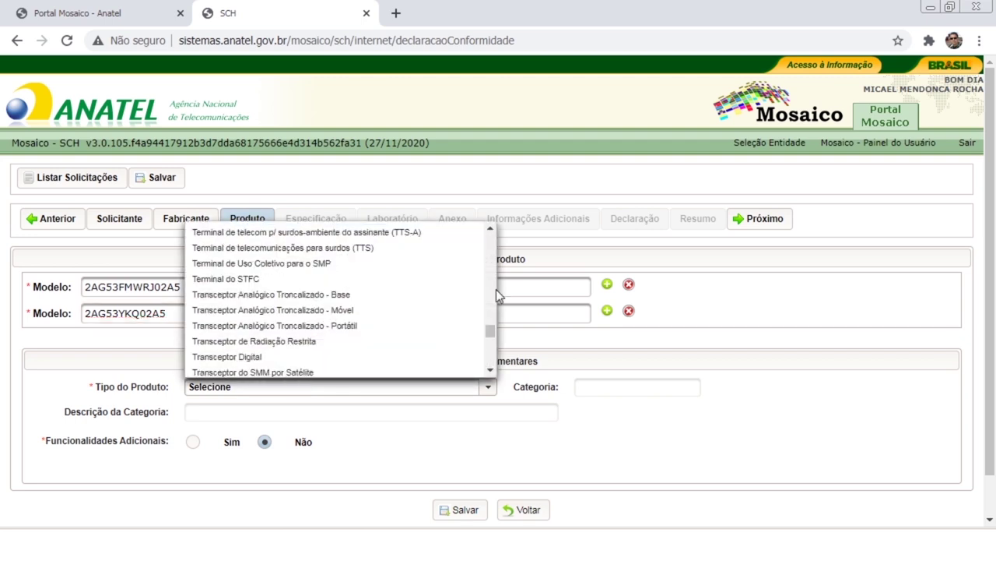
click(290, 342)
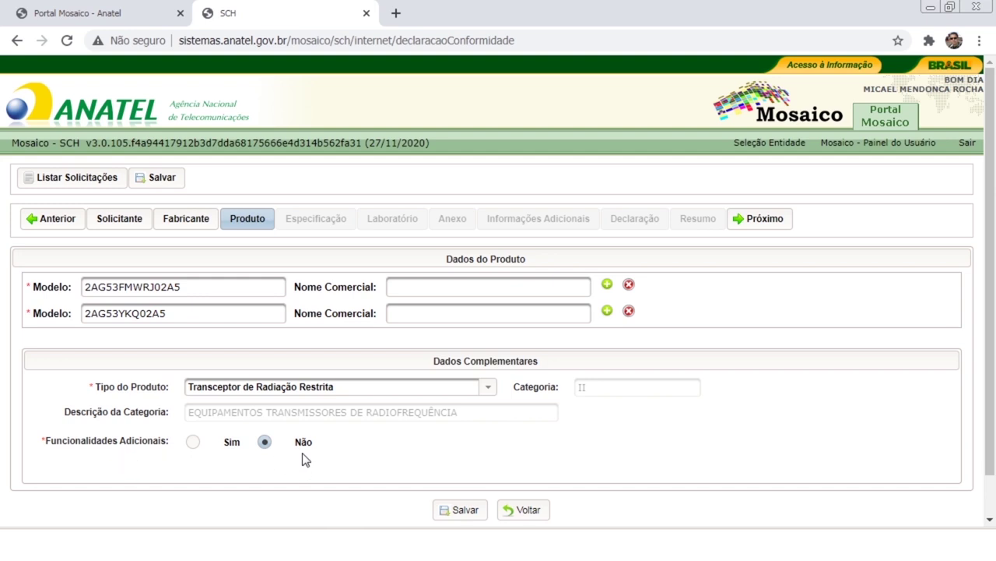
click(465, 511)
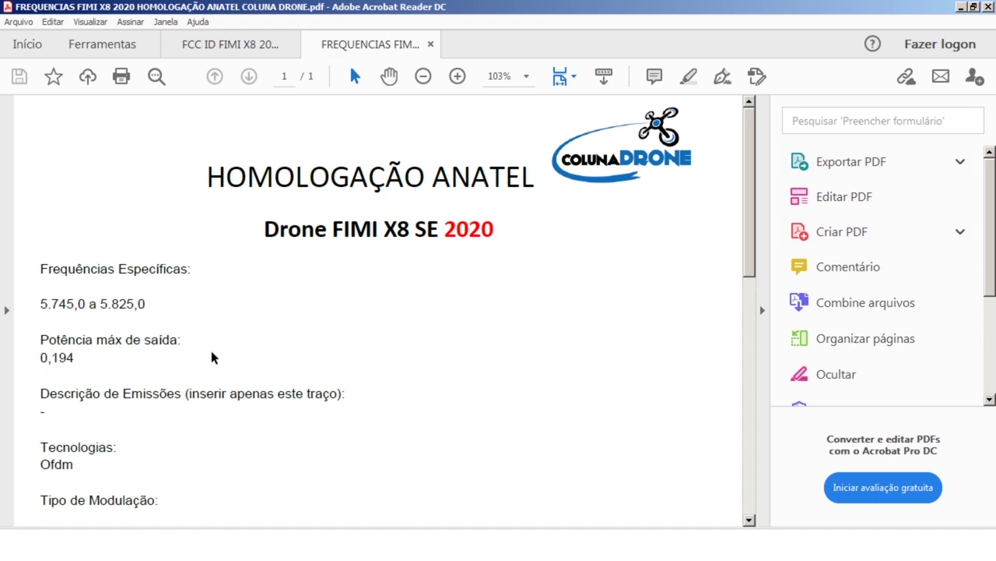
In the FREQUENCIAS FIMI X8 2020 PDF, copy the drone's frequency range 5.745,0 a 5.825,0 and examine the drone and radio specifications
scroll(211, 354, down, 1)
scroll(319, 451, up, 1)
drag(41, 303, 128, 294)
key(ctrl+c)
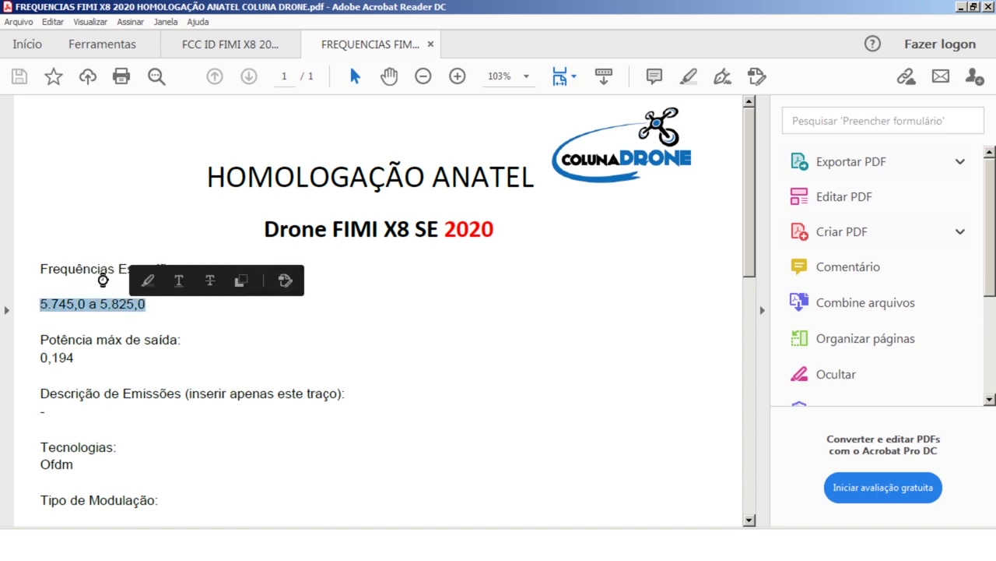
click(90, 268)
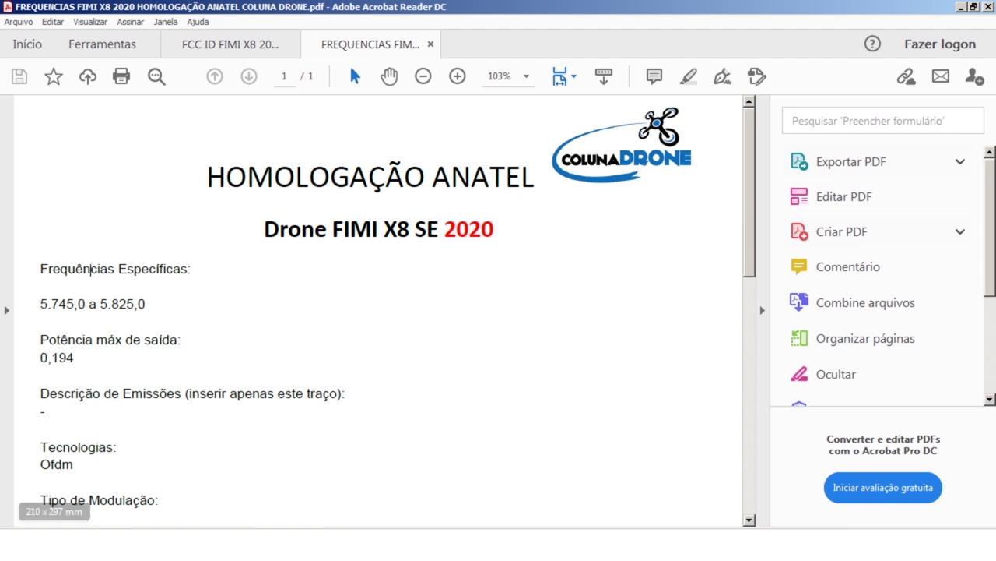
drag(340, 228, 505, 223)
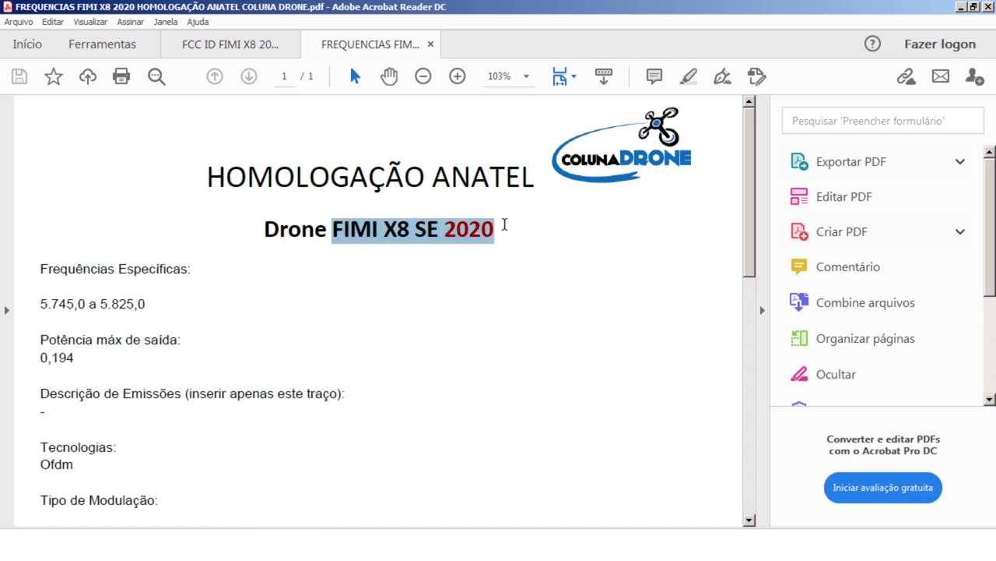
scroll(527, 295, down, 10)
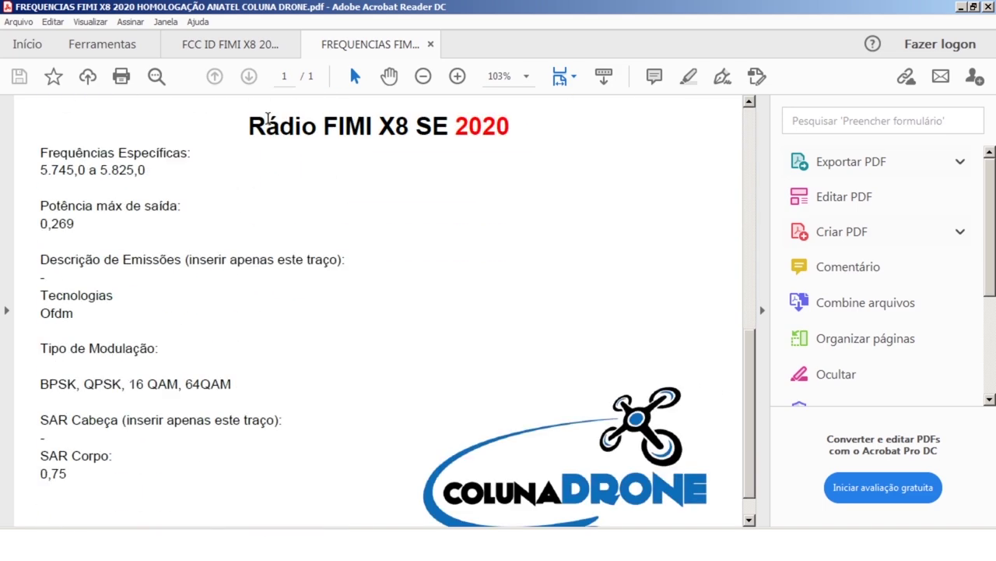
drag(270, 119, 556, 129)
click(549, 283)
scroll(549, 283, up, 10)
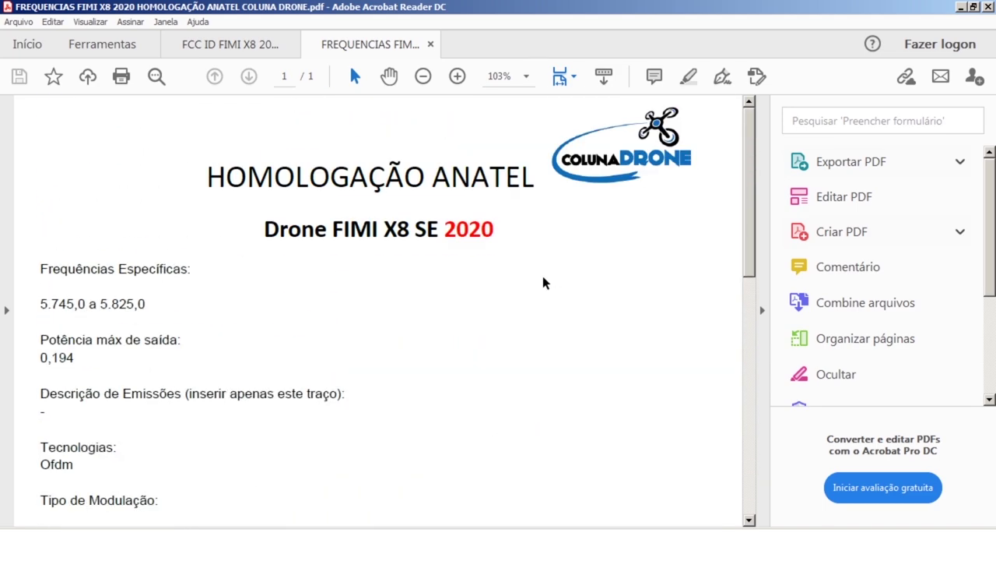
scroll(542, 283, down, 2)
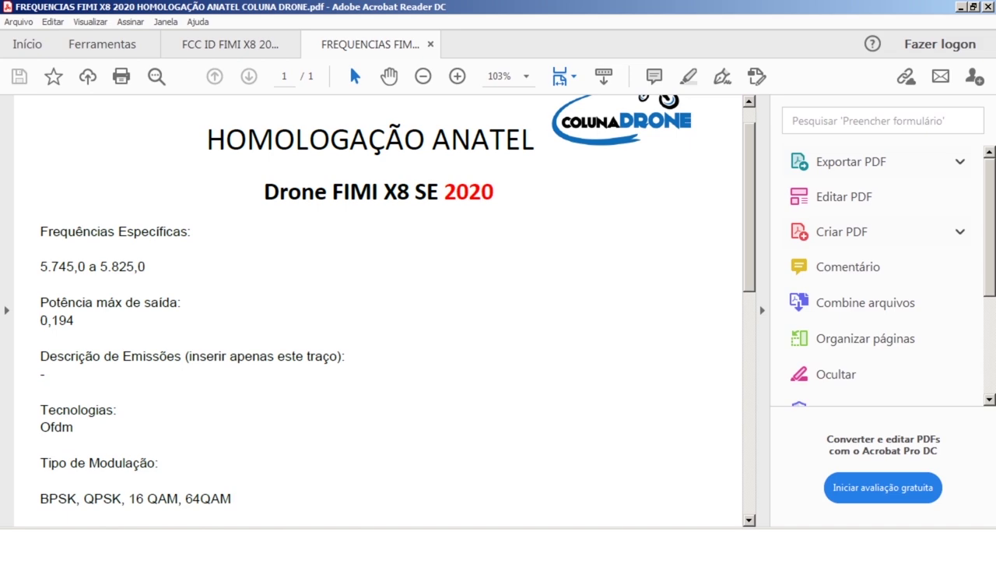
In the browser, add the drone's specification: 5.745,0 to 5.825,0 MHz, 0,194 W, OFDM, BPSK, QPSK, 16 QAM, 64QAM, dashes for emissions and both SAR fields
key(alt+Tab)
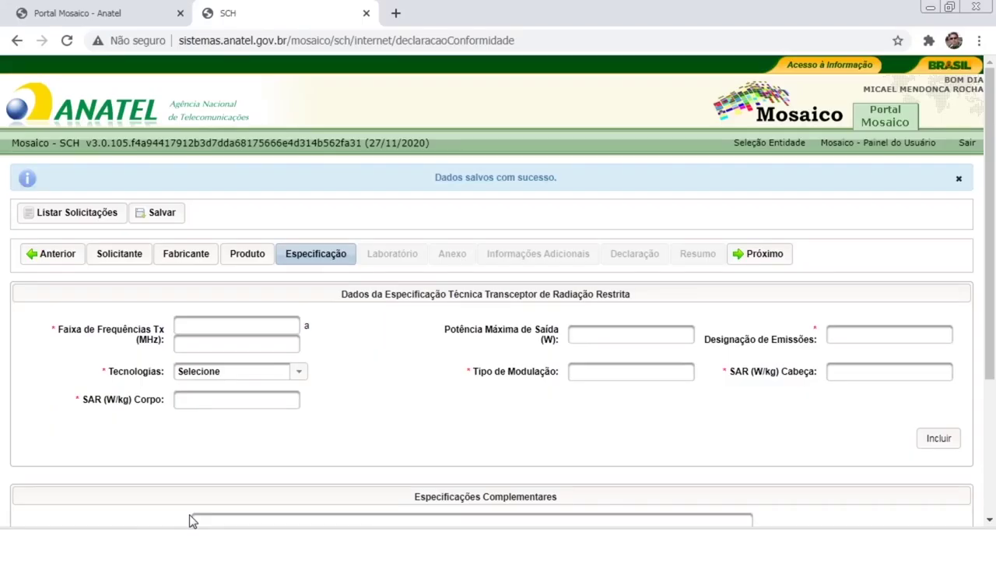
click(256, 344)
click(264, 324)
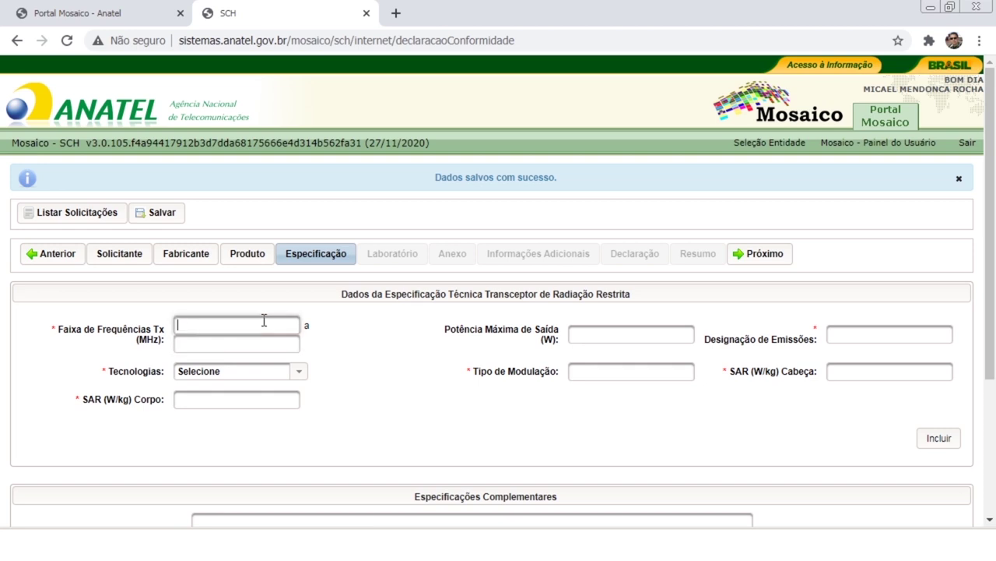
key(ctrl+v)
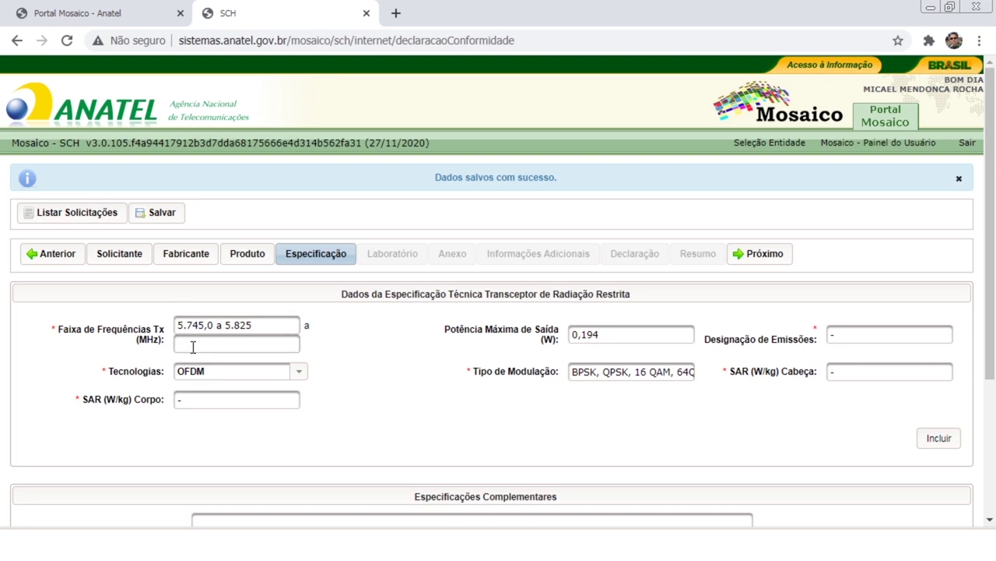
click(297, 374)
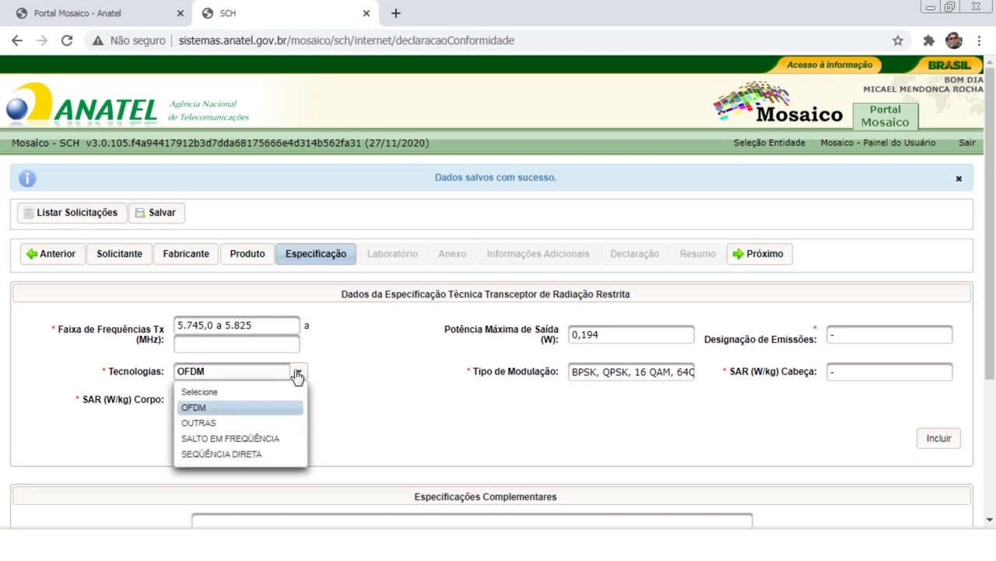
click(296, 374)
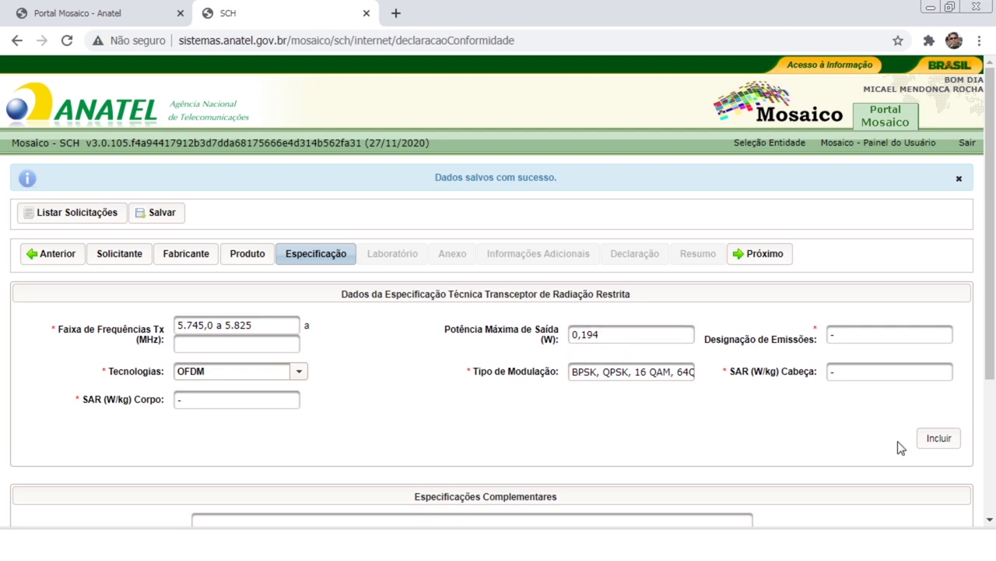
click(949, 452)
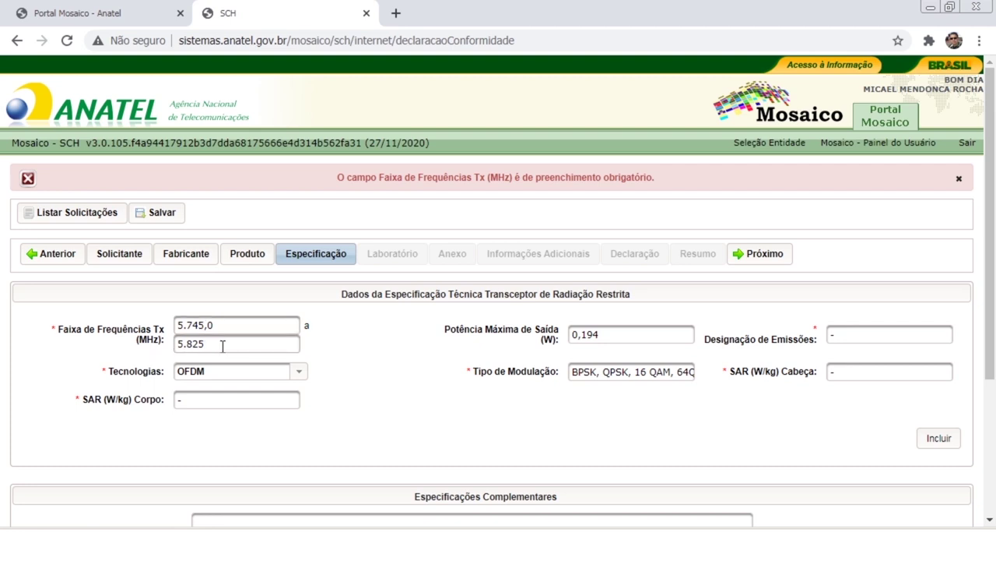
click(940, 437)
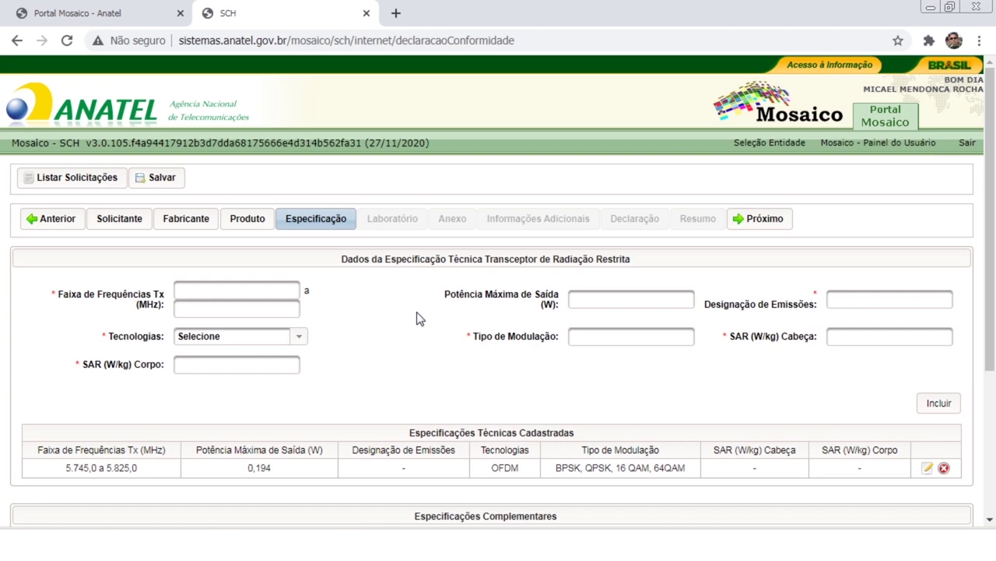
Add the radio's specification from the PDF: 5.745,0 to 5.825,0 MHz, 0,269 W, OFDM, BPSK, QPSK, 16 QAM, 64QAM, dashes for emissions and SAR Cabeça, SAR Corpo 0,75
scroll(416, 318, down, 3)
scroll(417, 318, up, 3)
key(alt+Tab)
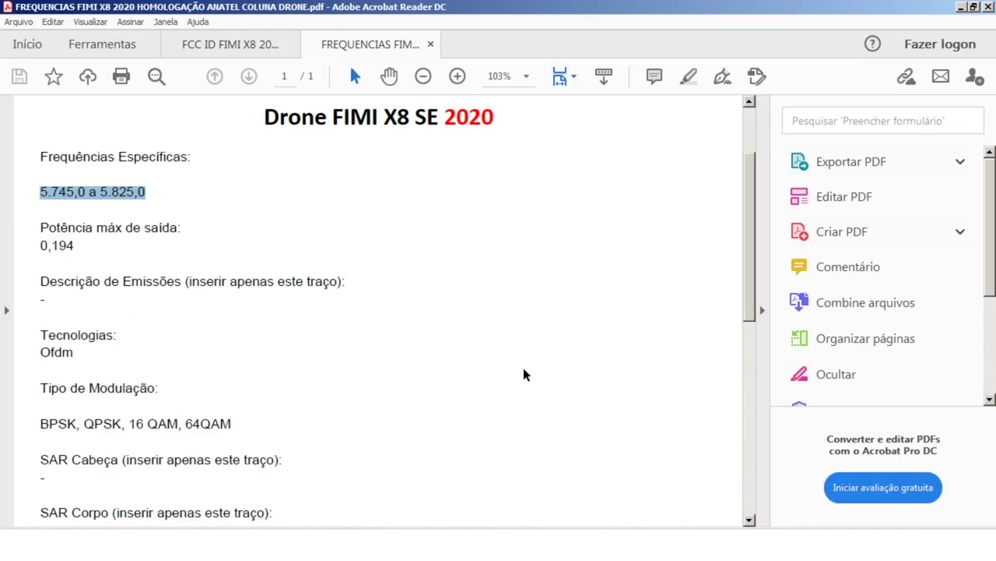
scroll(524, 374, down, 10)
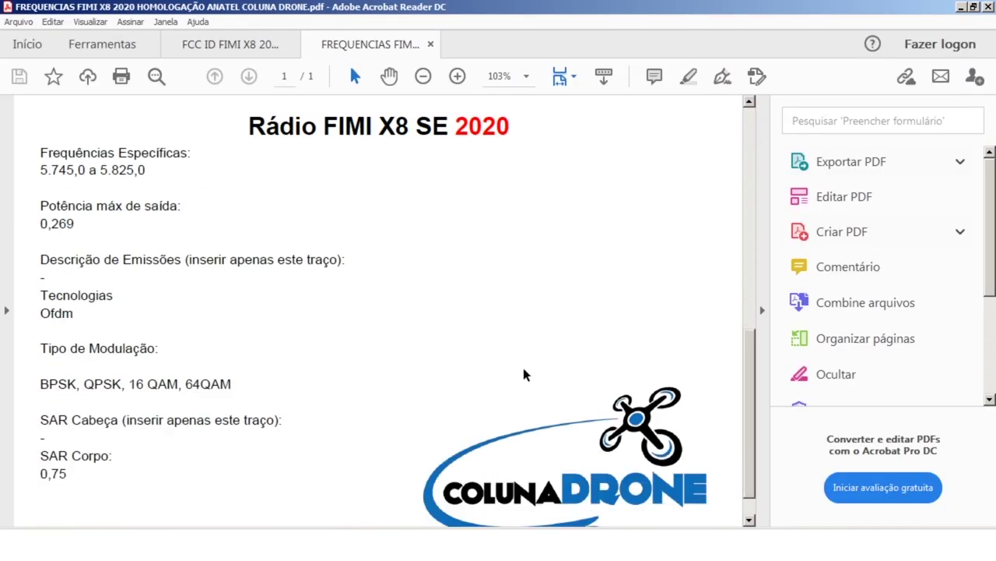
drag(40, 170, 85, 171)
key(alt+Tab)
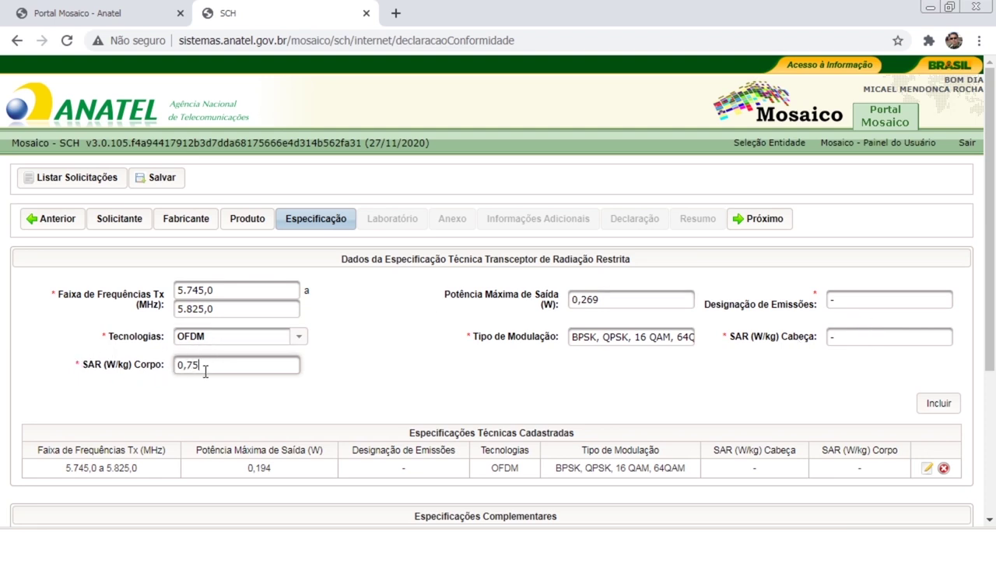
click(943, 403)
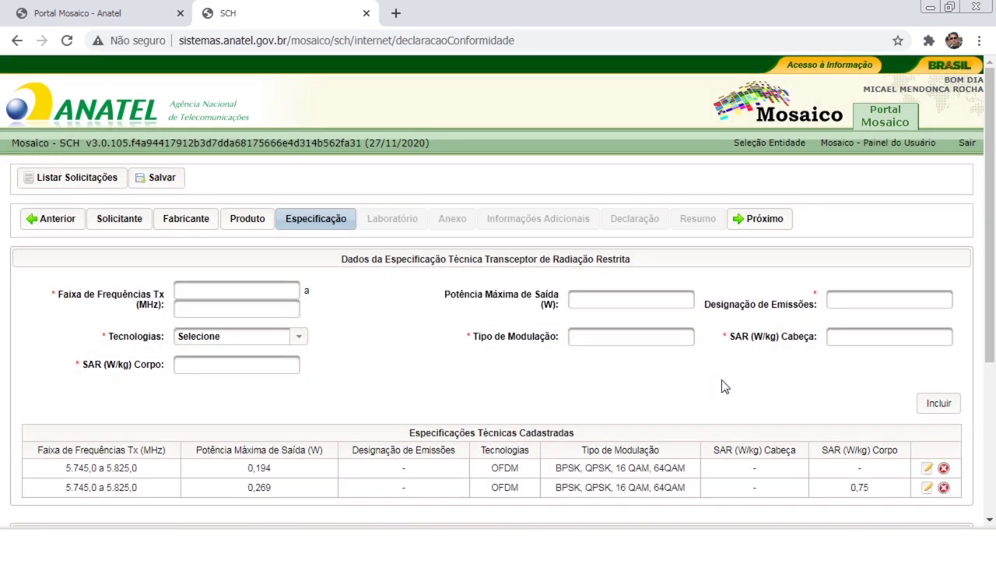
Enter the lines "SN DRONE -" and "SN RÁDIO -" in Especificações Complementares
scroll(724, 386, down, 3)
click(721, 384)
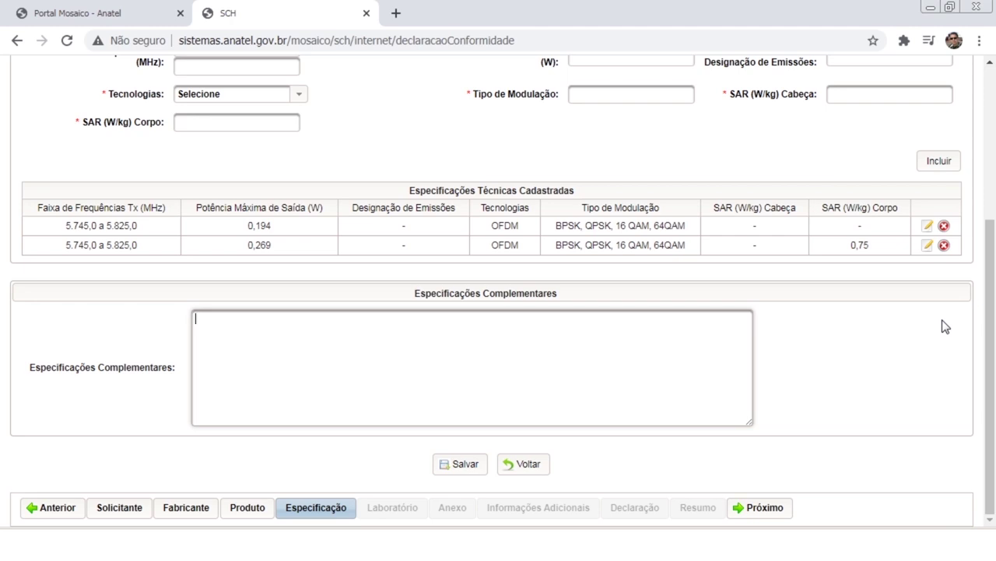
text(SN DRONE -)
key(Return)
text(SN )
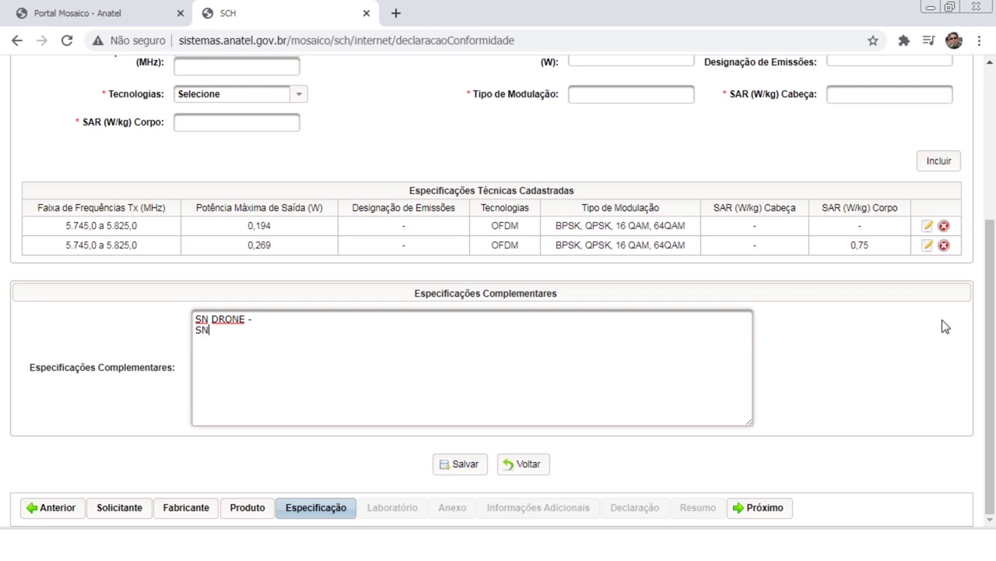
text(RÁDIO -)
Advance to the Laboratório stage, set Origem do Laboratório to Não se Aplica, and save it
click(739, 506)
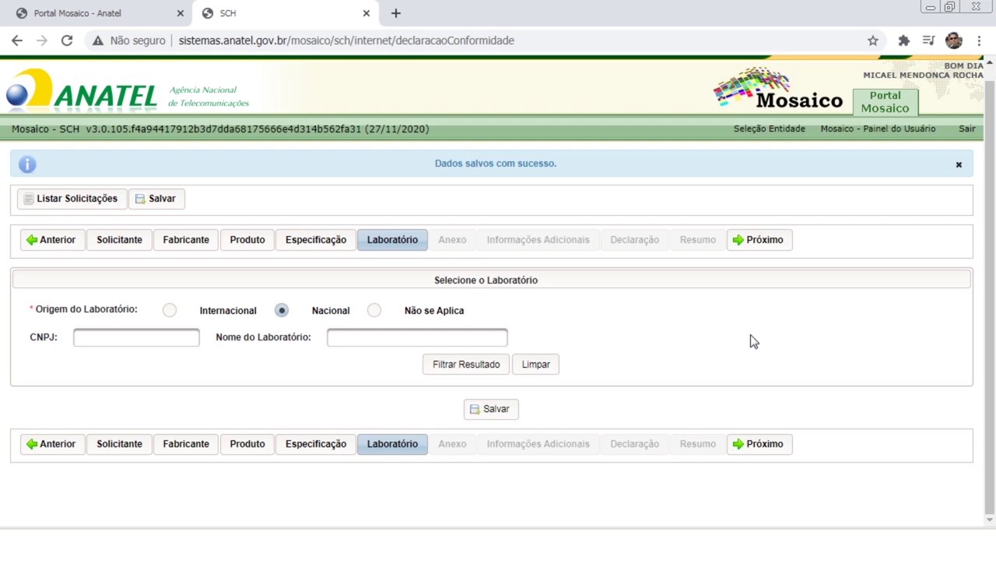
click(375, 312)
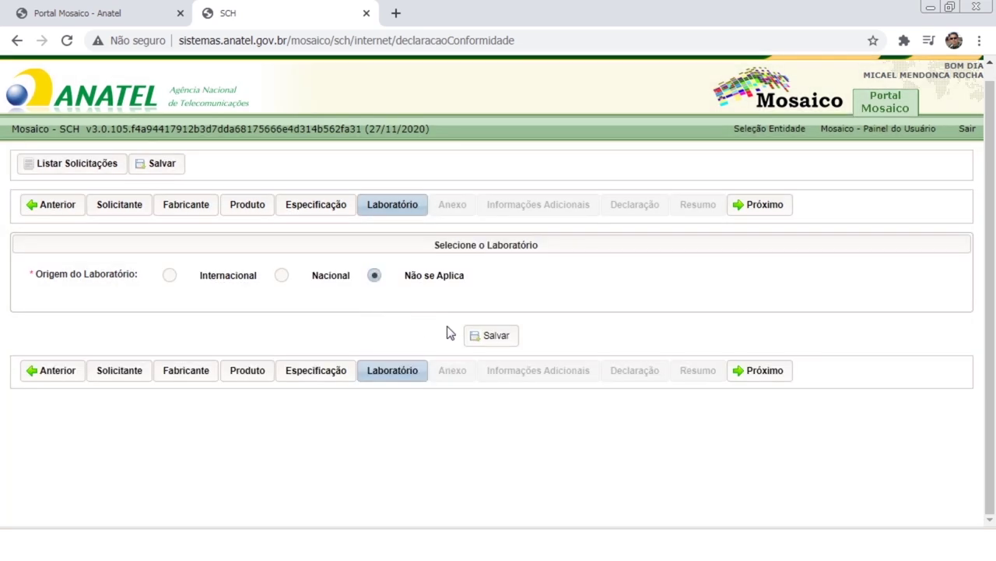
click(483, 334)
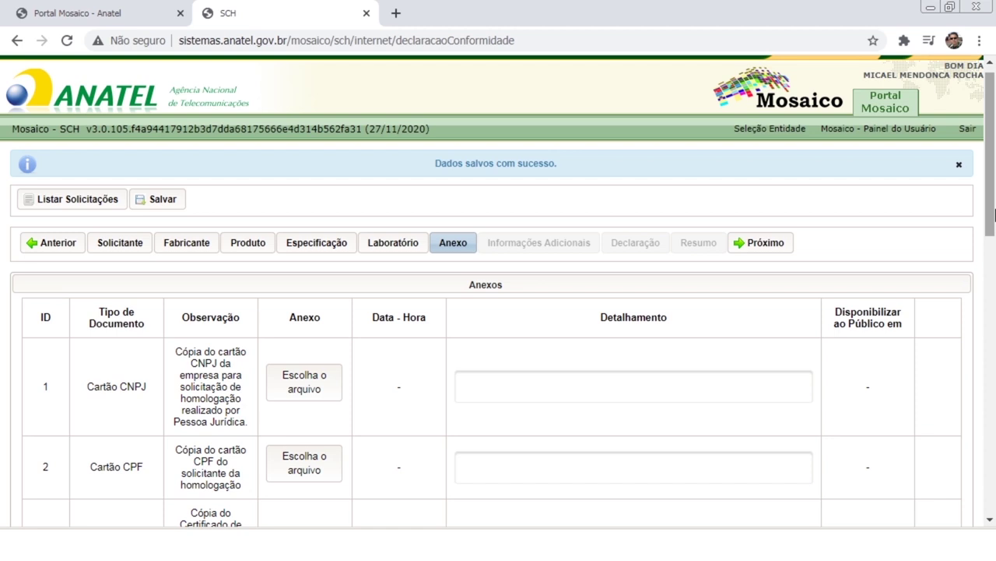
Examine the Anexos table for the document types required, from Cartão CNPJ through Selo ANATEL
drag(995, 214, 990, 272)
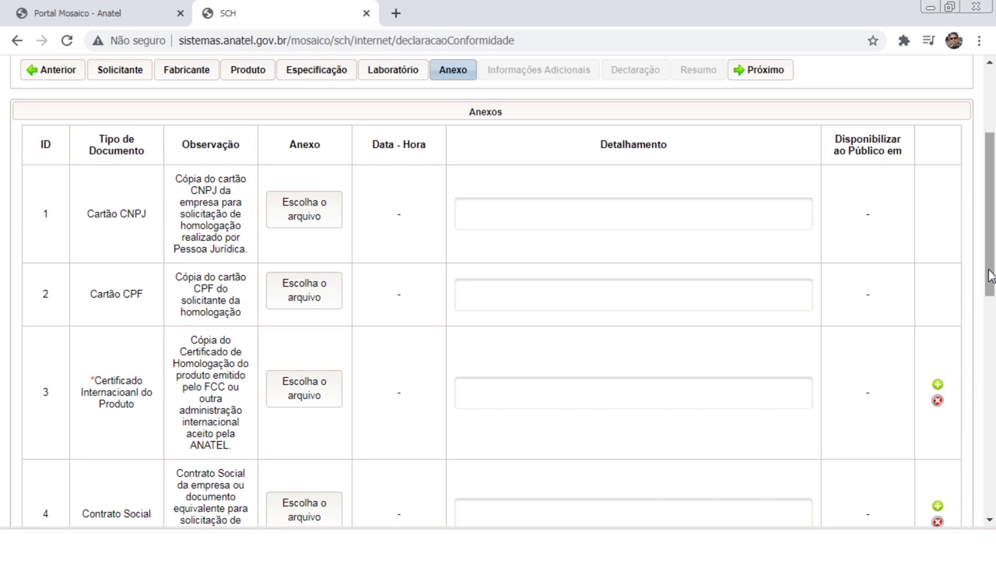
drag(992, 279, 992, 381)
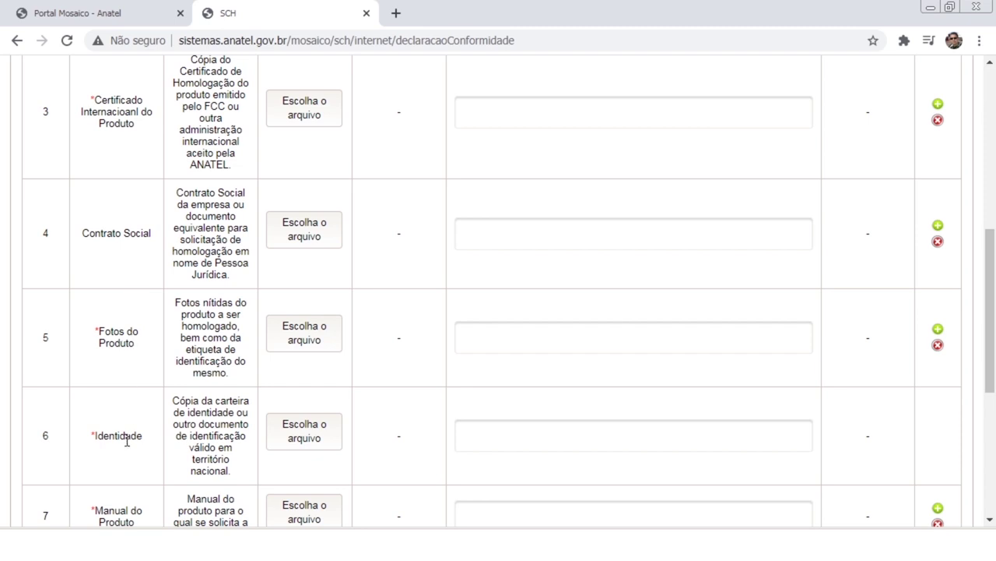
drag(120, 510, 141, 471)
scroll(139, 459, down, 1)
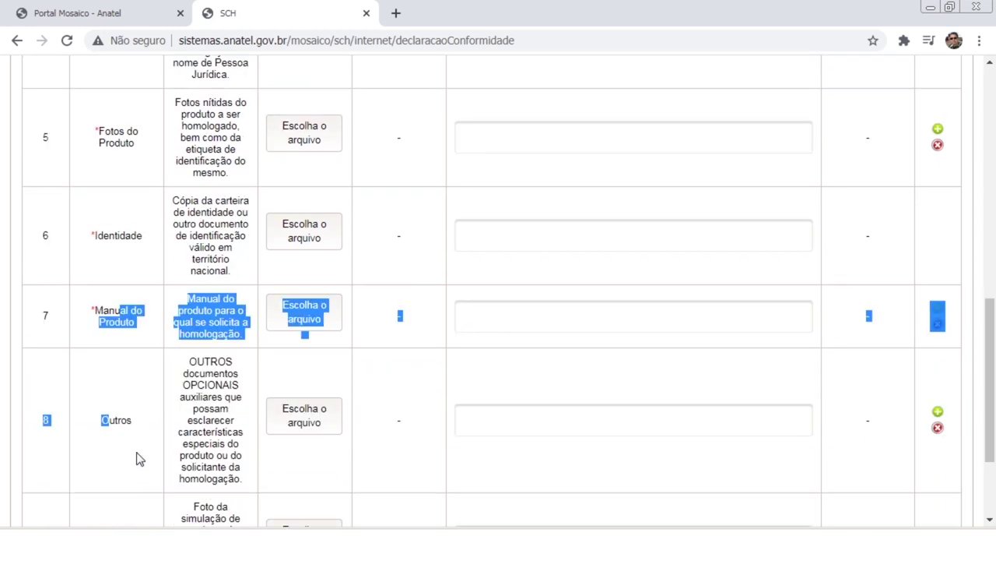
click(116, 416)
scroll(117, 416, down, 1)
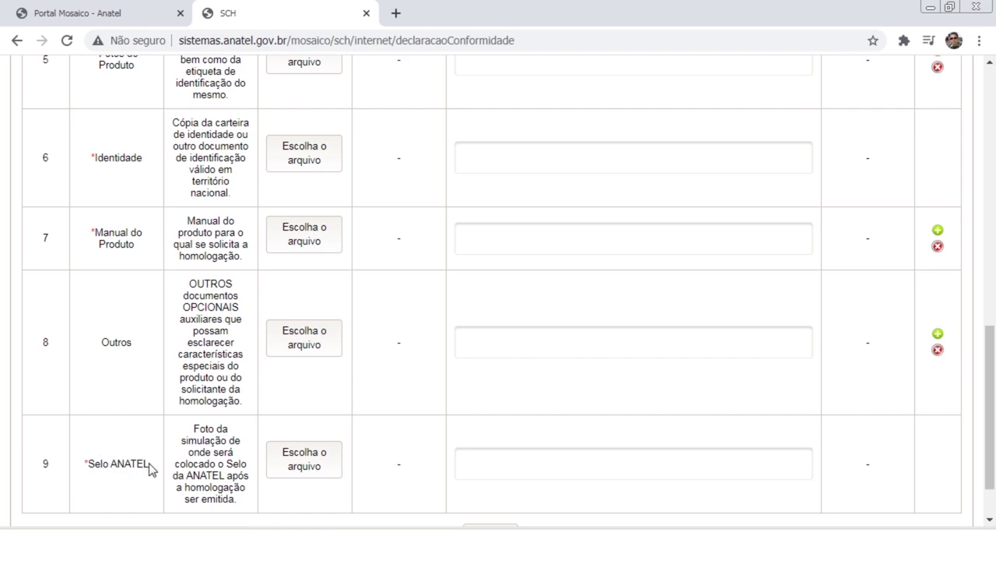
scroll(150, 467, up, 8)
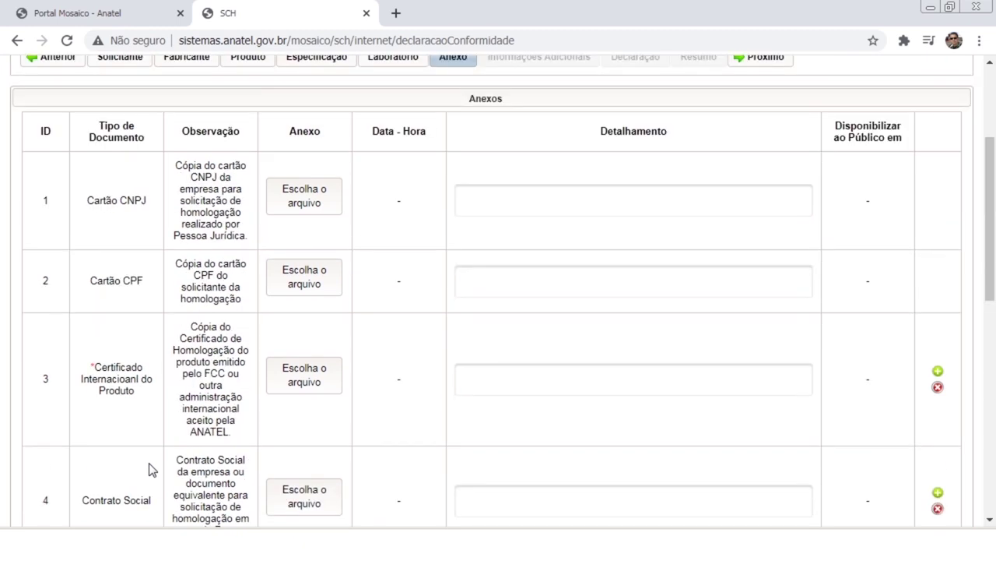
scroll(151, 467, down, 1)
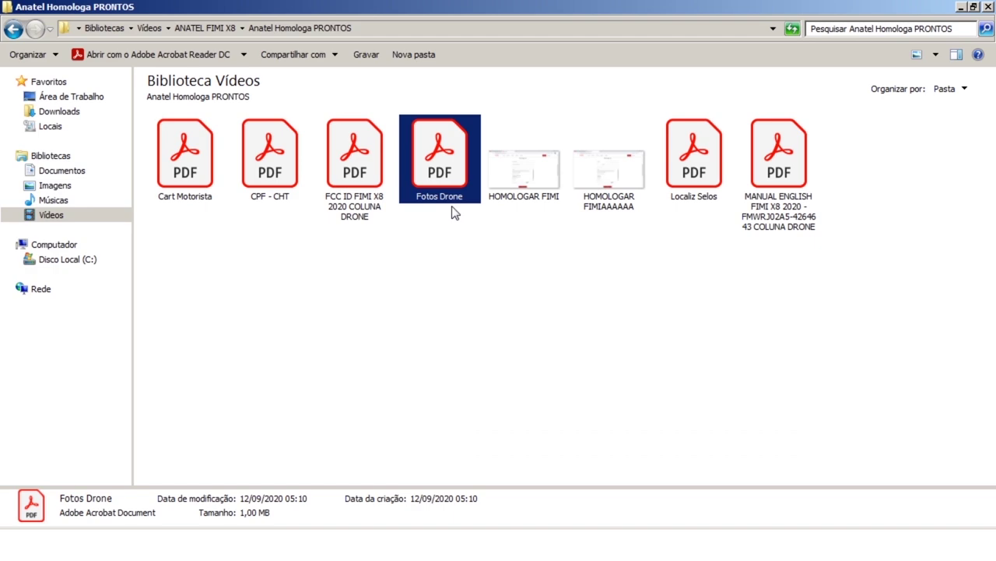
Open the FCC ID FIMI X8 2020 COLUNA DRONE PDF from the Anatel Homologa PRONTOS folder, examine its grant pages, and return to the browser
click(372, 196)
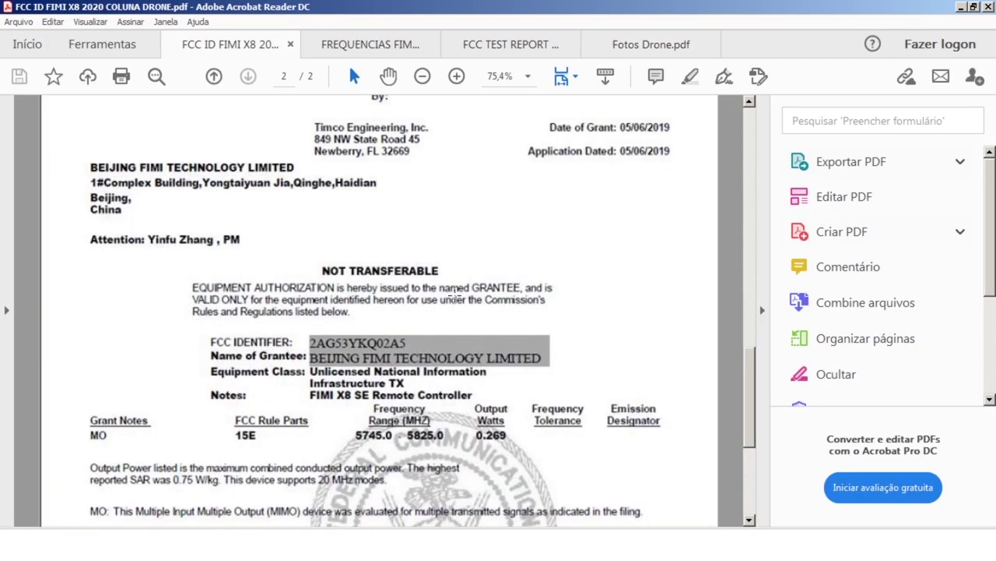
scroll(456, 295, up, 10)
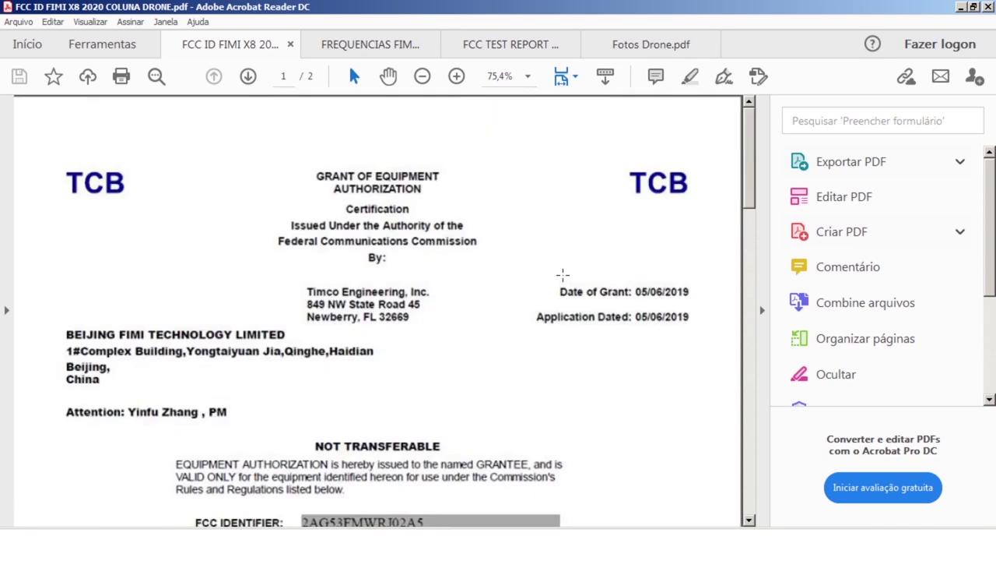
key(alt+Tab)
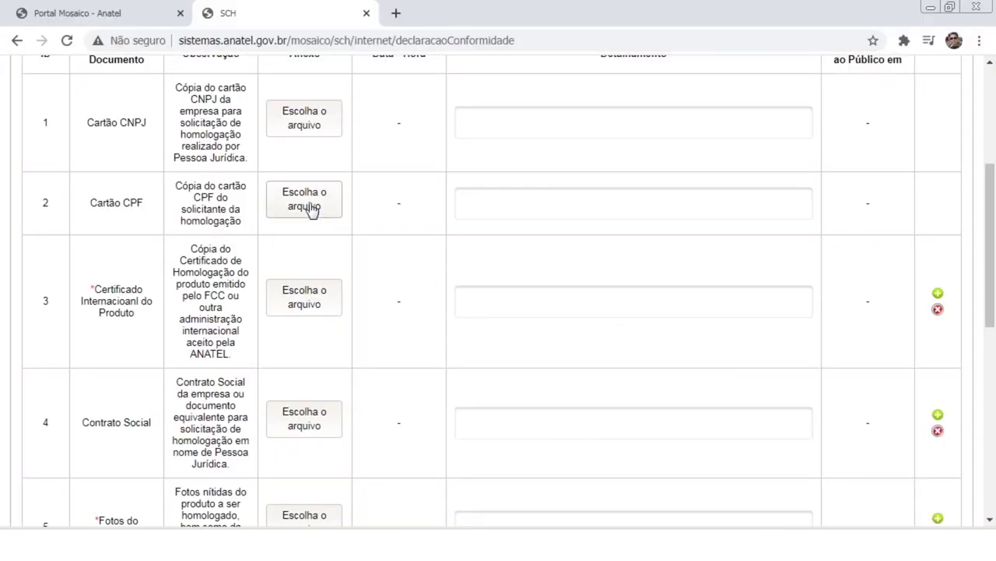
Attach the FCC ID FIMI X8 2020 COLUNA DRONE PDF to the Certificado Internacional do Produto row and close the upload dialog
scroll(398, 334, up, 1)
scroll(399, 334, down, 3)
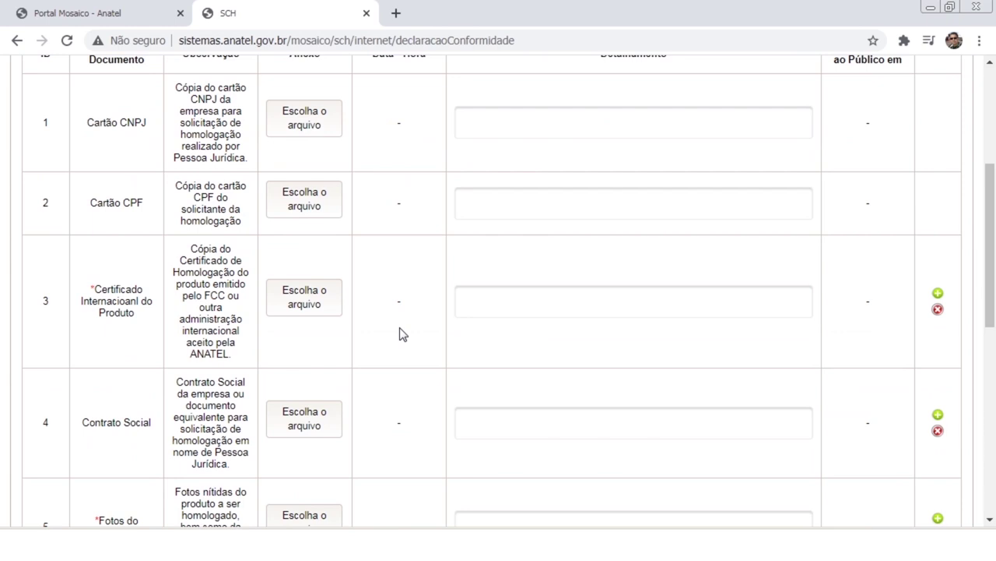
click(320, 156)
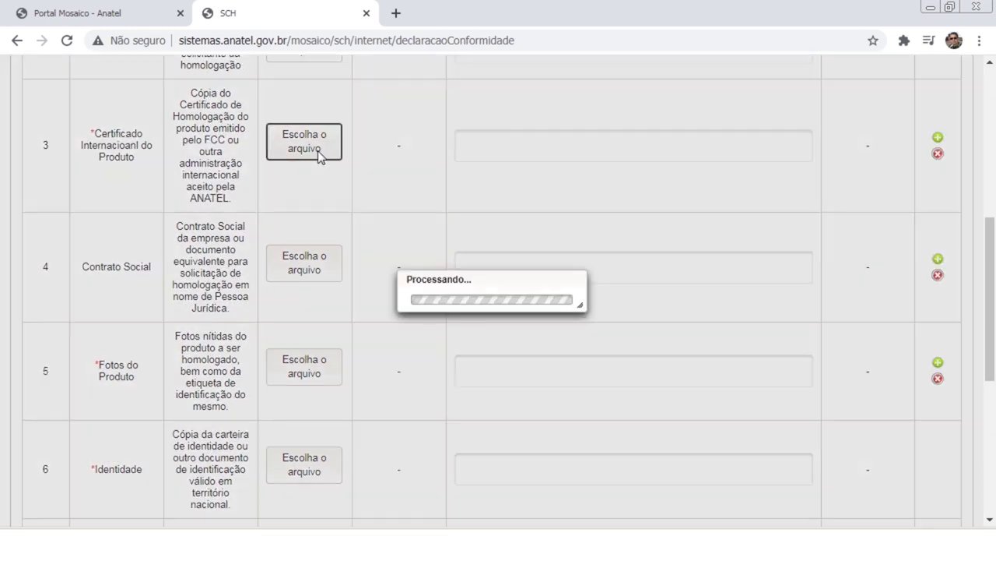
click(485, 242)
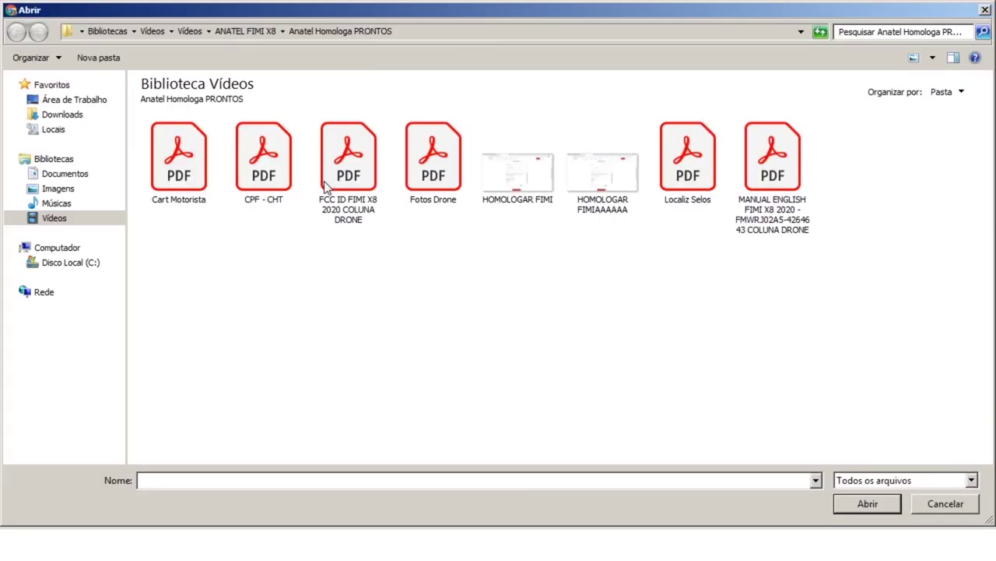
click(326, 187)
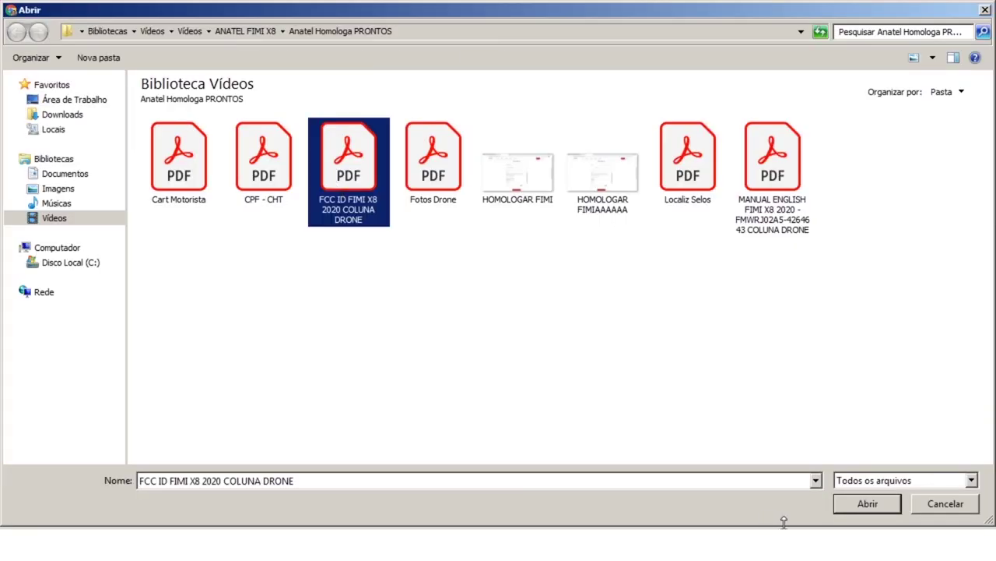
click(869, 505)
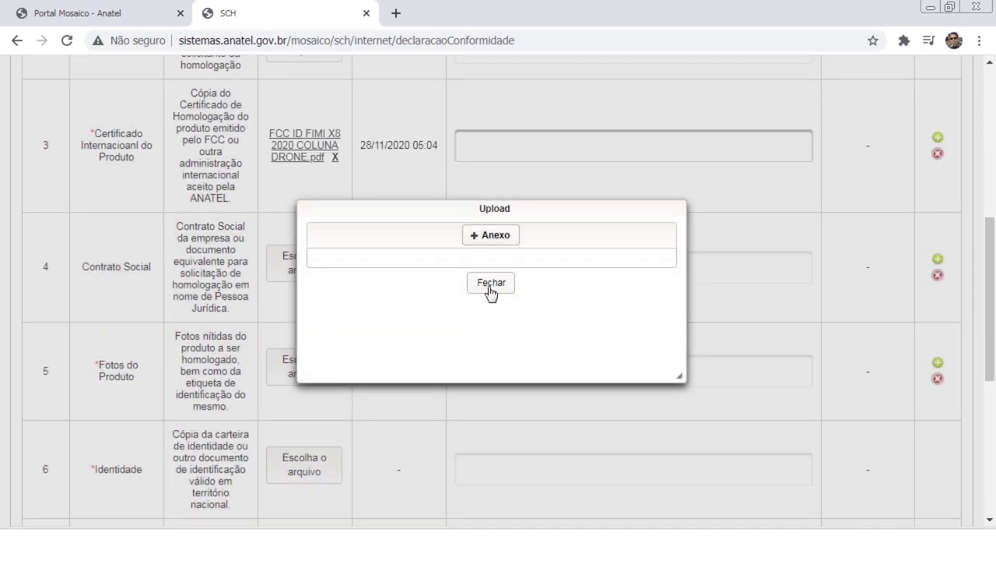
click(491, 284)
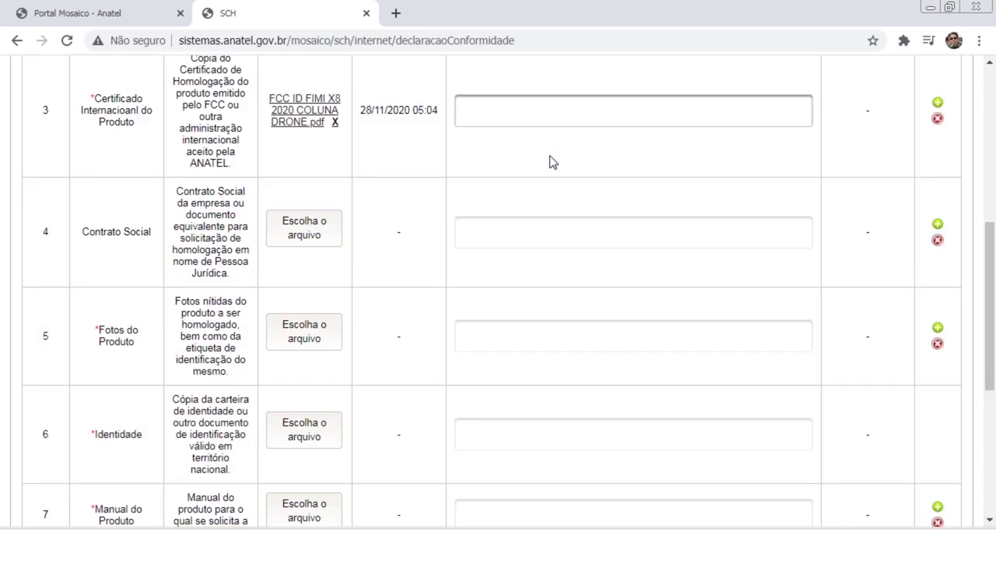
Enter "FCC ID FIMI X8" as the Detalhamento of the Certificado Internacional do Produto row
scroll(549, 162, up, 1)
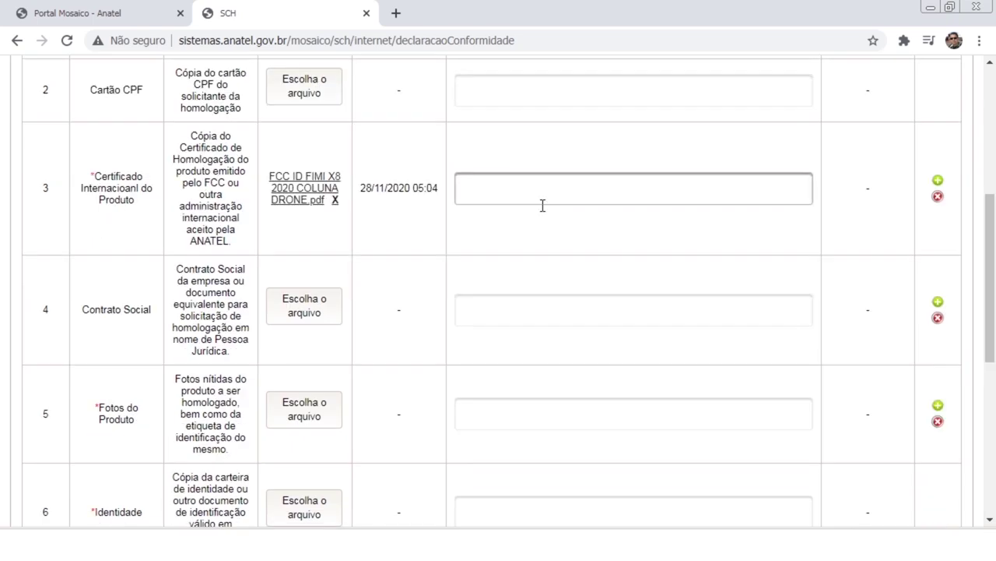
scroll(543, 206, up, 3)
scroll(544, 210, down, 1)
scroll(543, 212, down, 1)
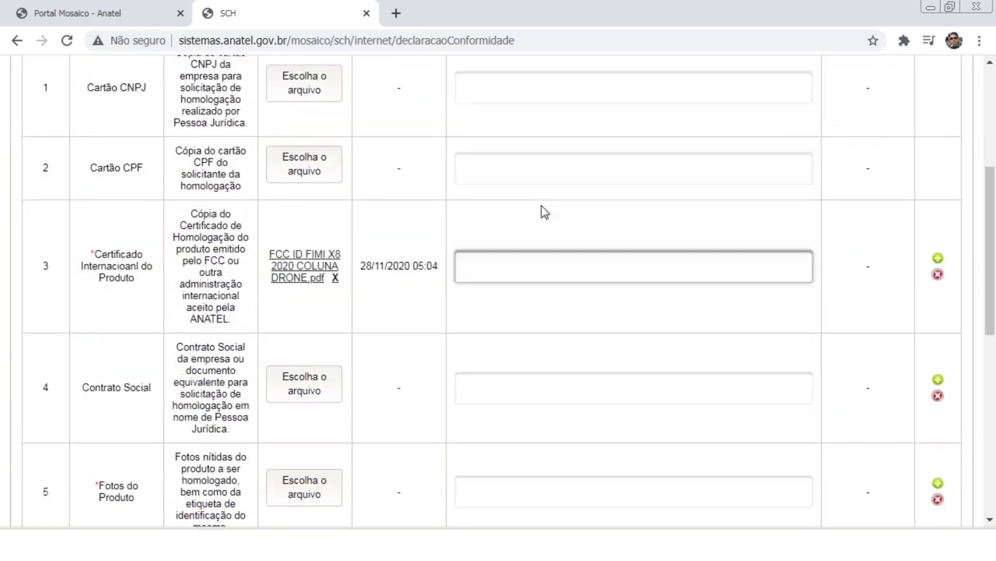
text(f)
key(BackSpace)
text(FCC ID FIMI X8)
Examine the drone, box label and remote controller photos in Fotos Drone.pdf, locate that file in the Anatel Homologa PRONTOS folder, and return to the browser
scroll(544, 212, down, 3)
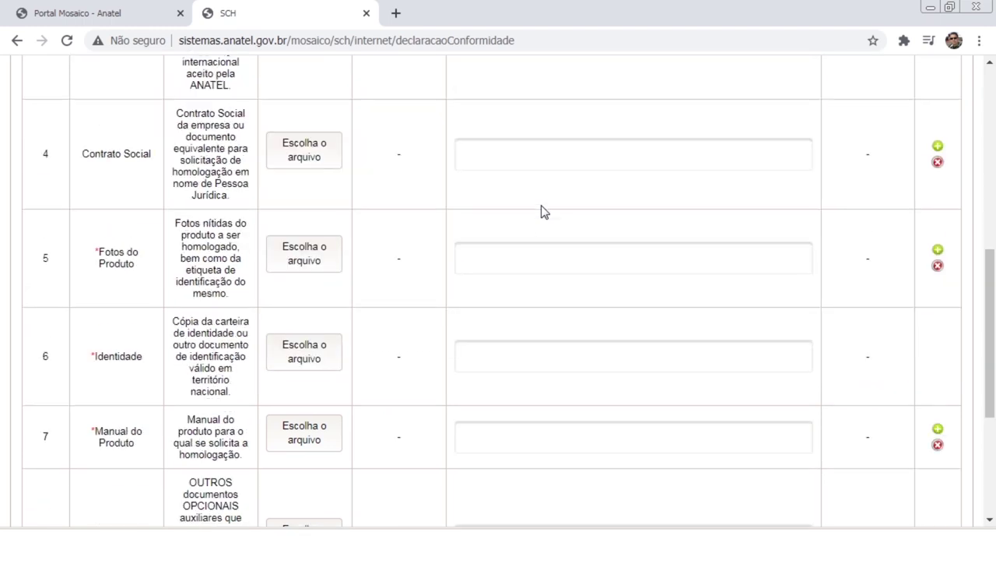
click(282, 263)
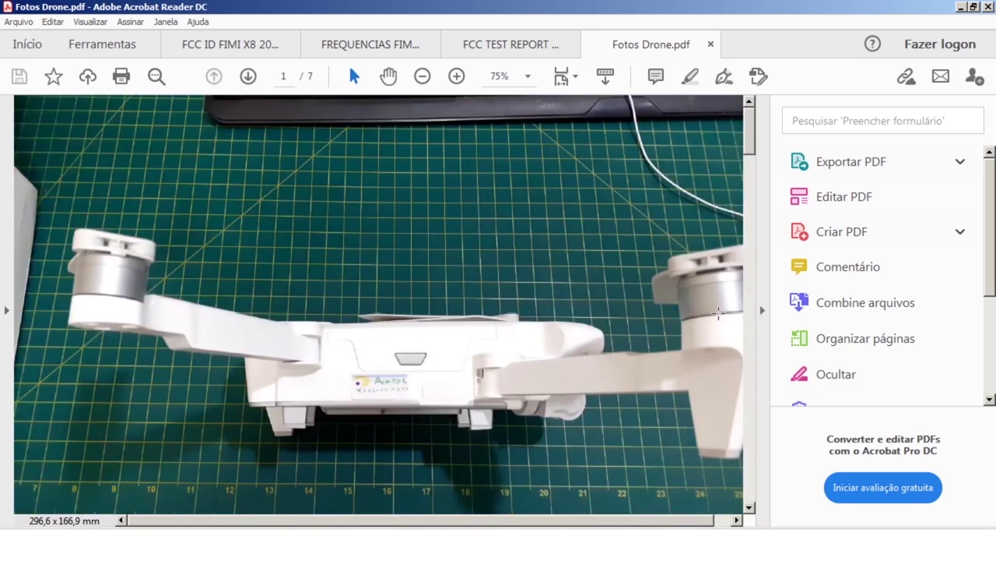
scroll(717, 313, down, 3)
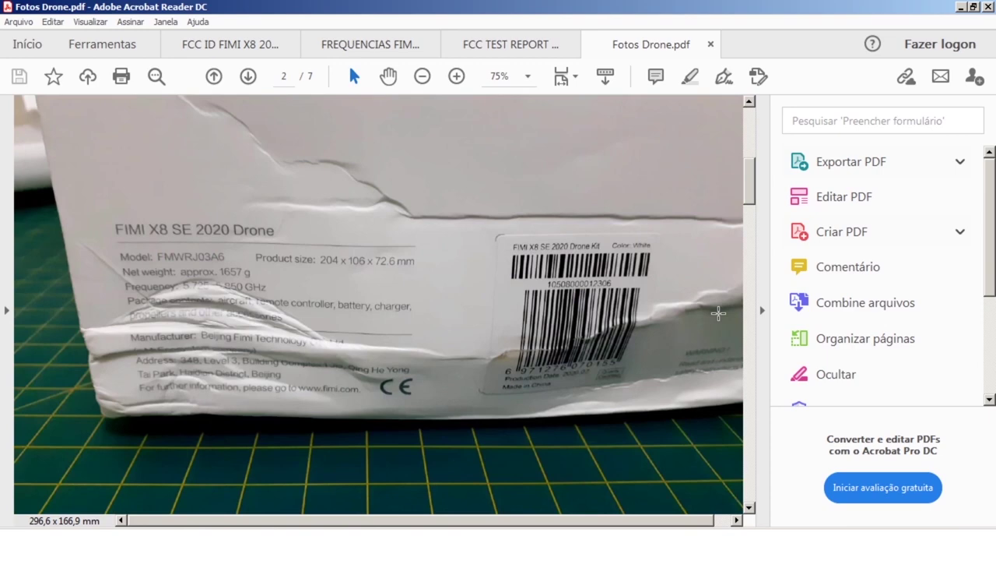
scroll(718, 313, down, 3)
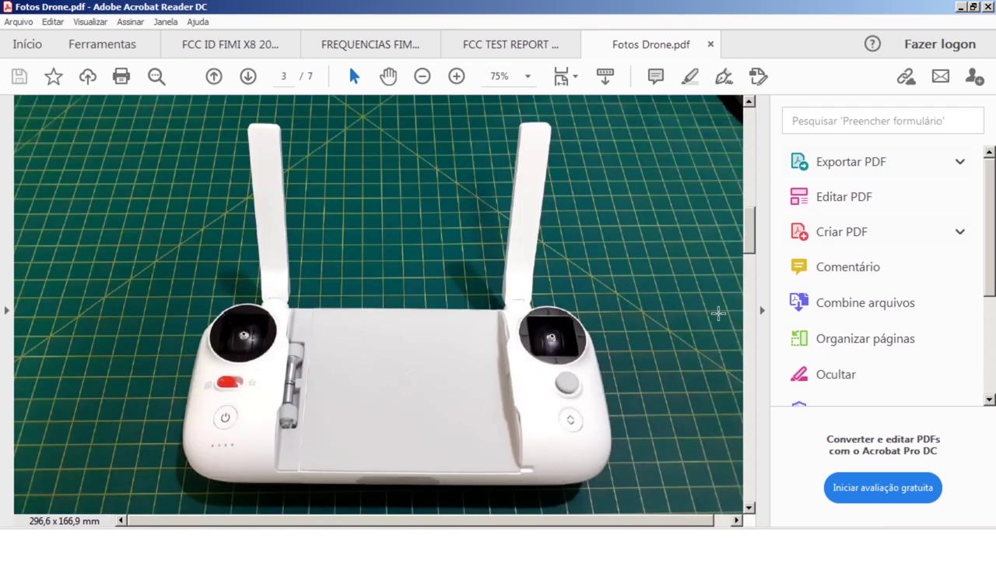
scroll(718, 313, down, 1)
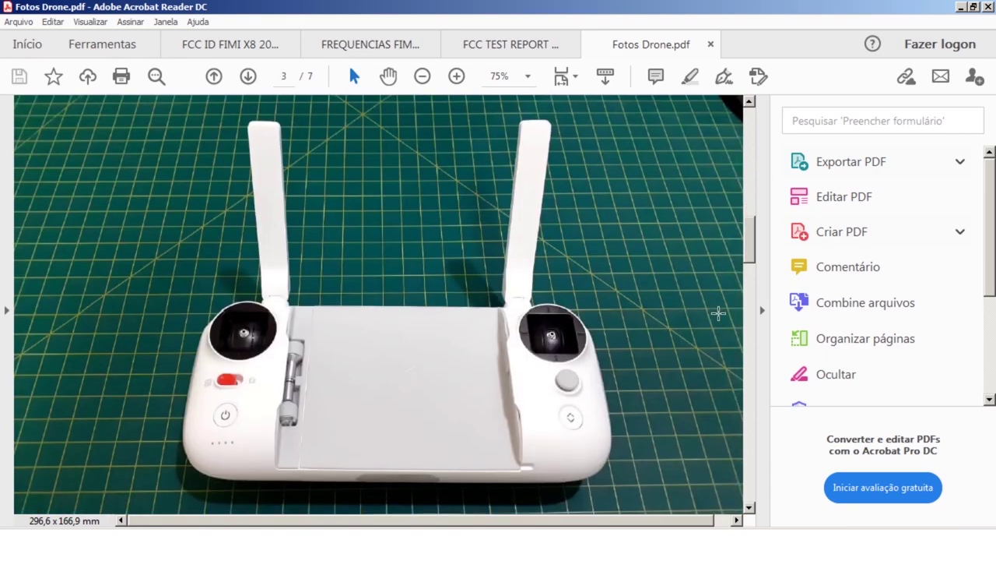
scroll(717, 313, down, 3)
scroll(718, 313, down, 1)
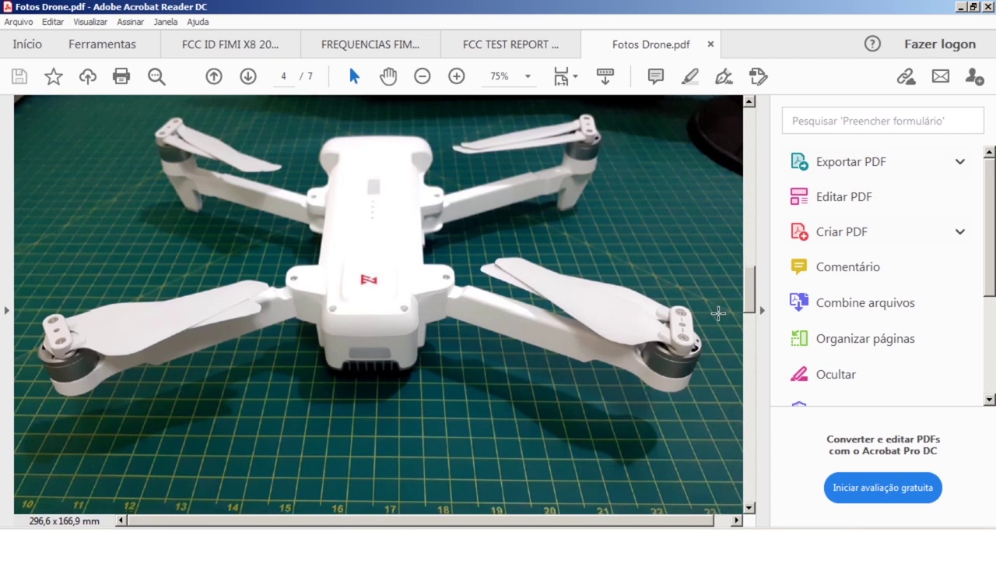
scroll(718, 313, down, 3)
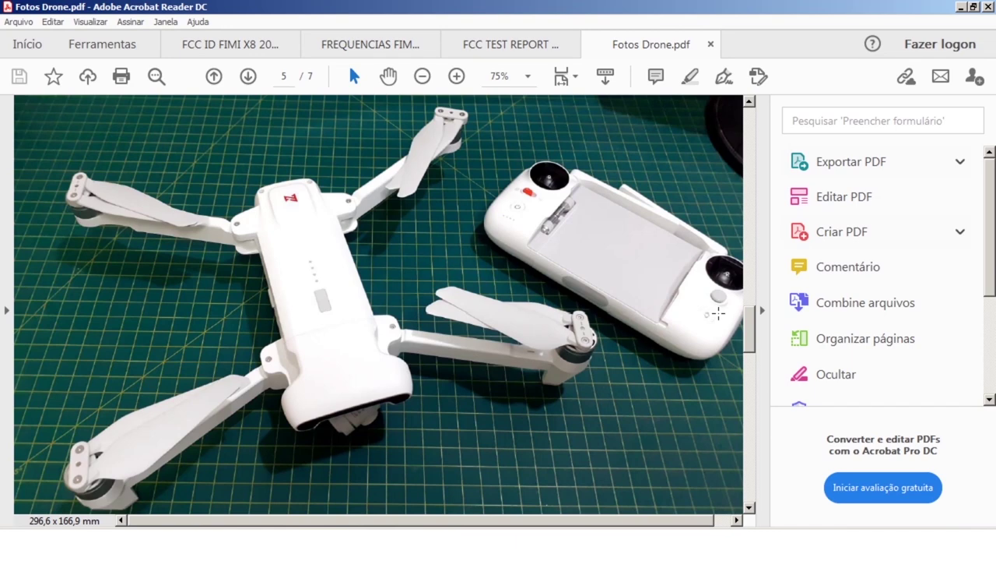
scroll(635, 340, up, 3)
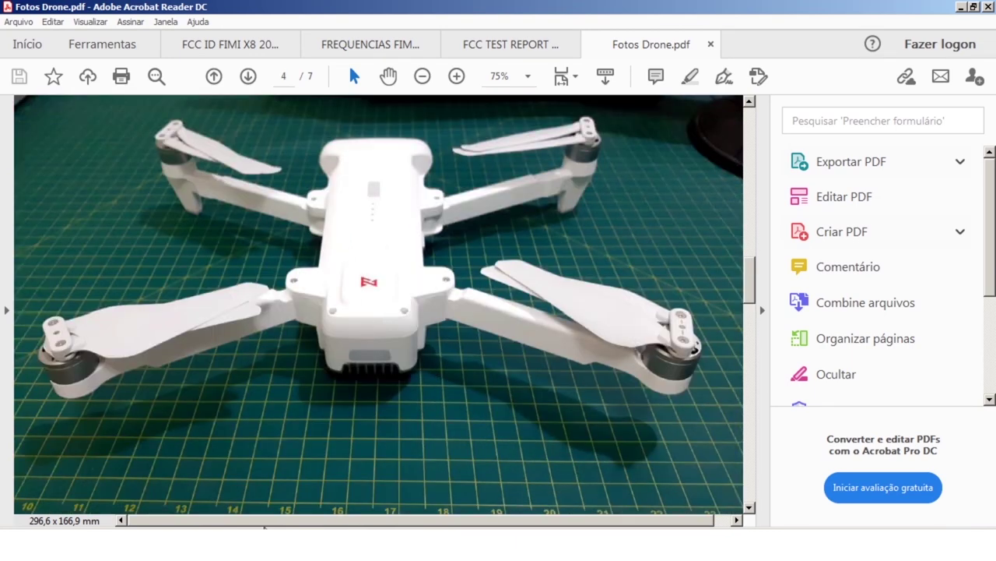
key(alt+Tab)
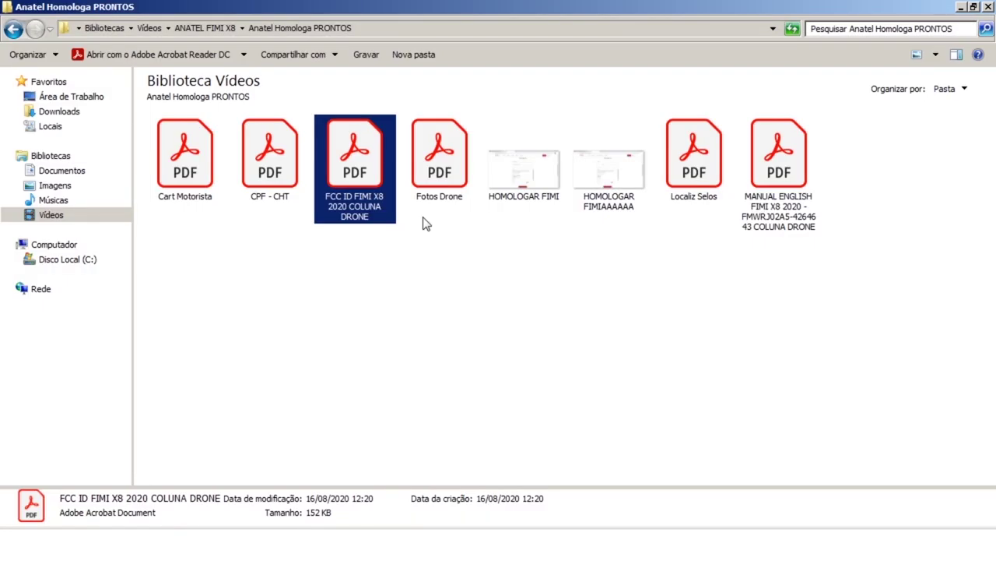
click(445, 192)
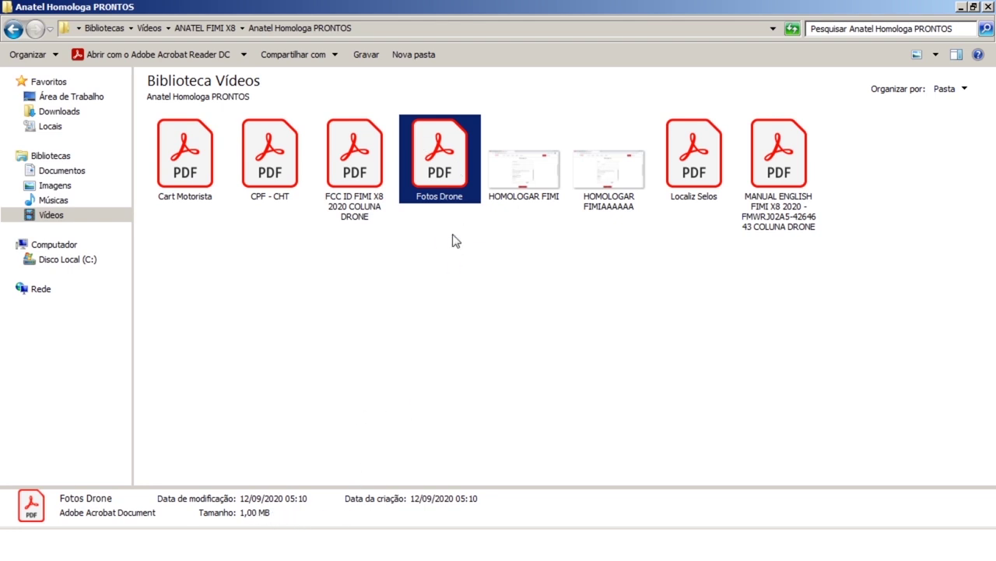
key(Return)
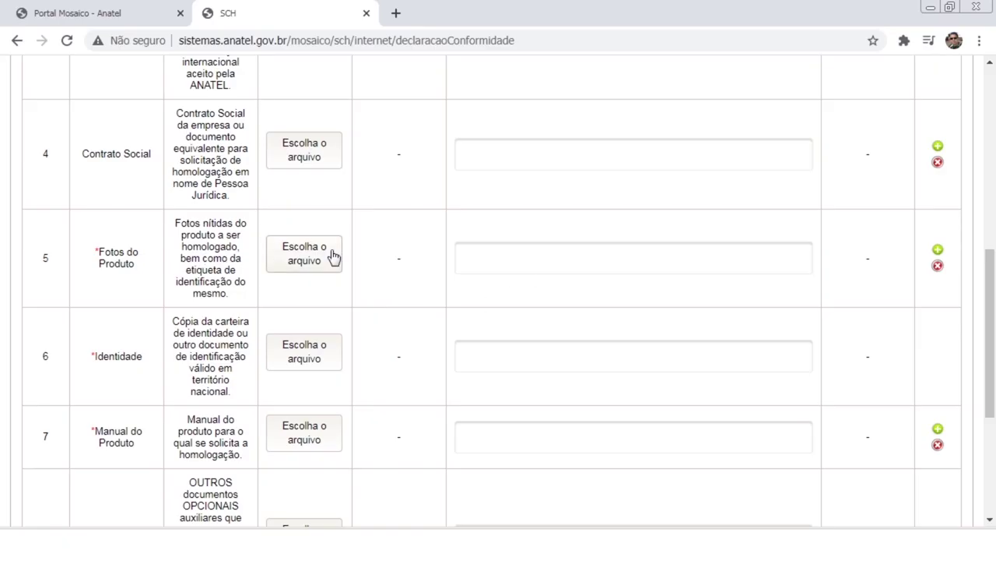
Attach the Fotos Drone PDF to the Fotos do Produto row and close the upload dialog
click(327, 256)
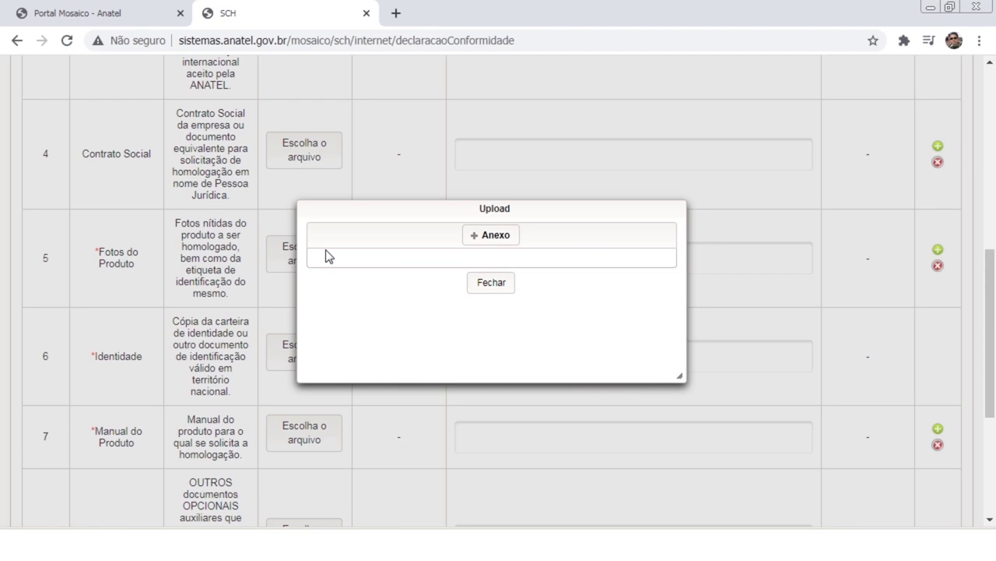
click(481, 244)
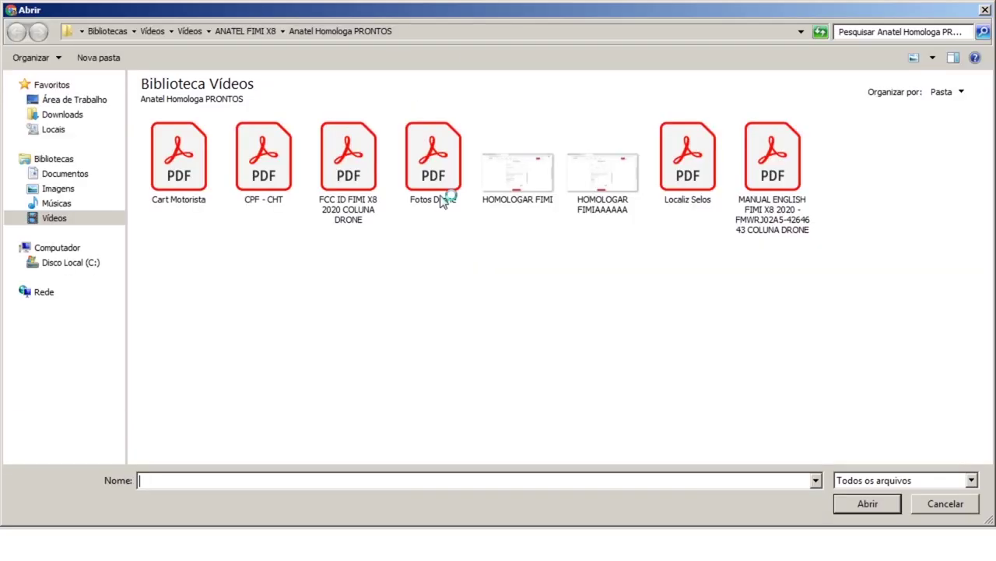
click(441, 195)
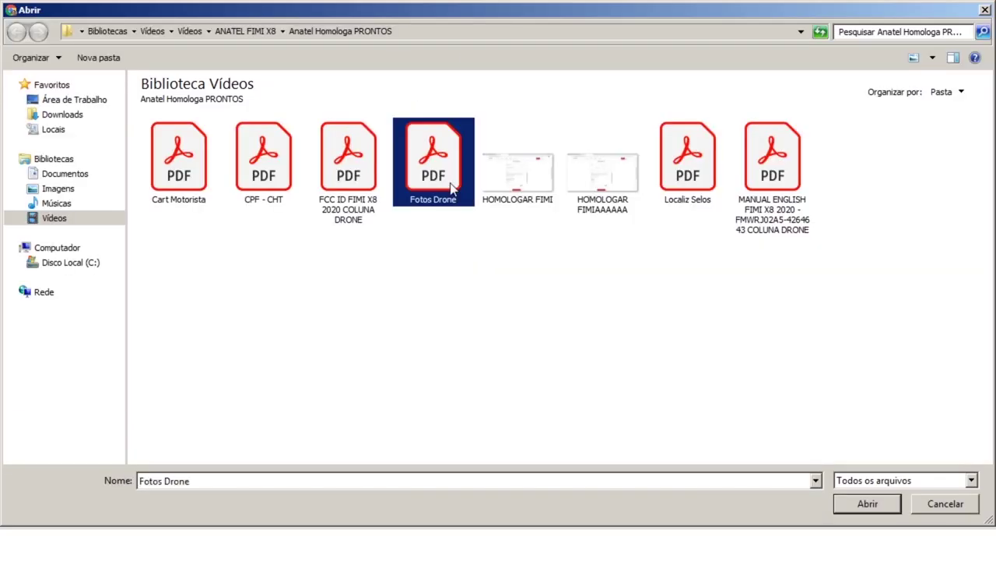
click(867, 502)
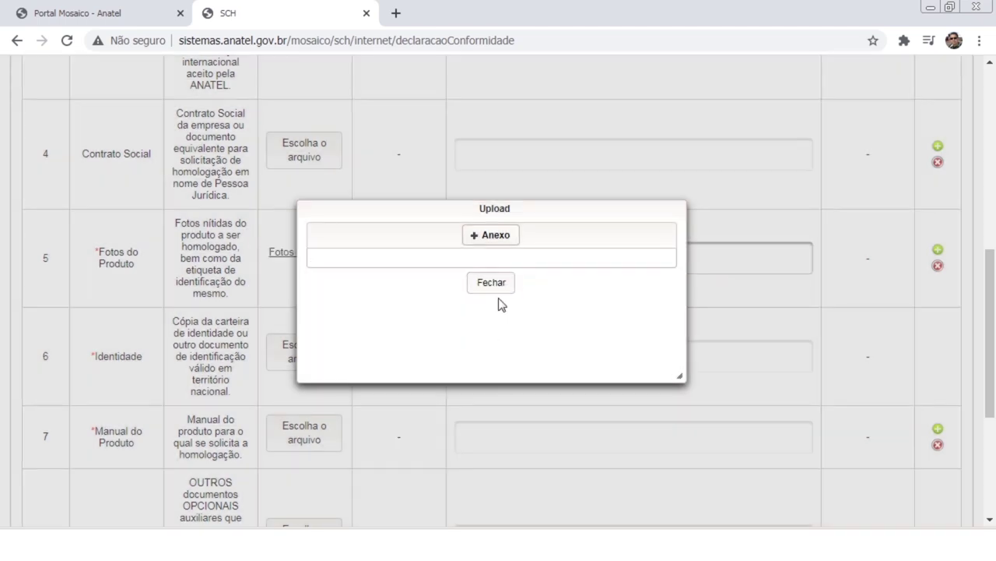
click(491, 283)
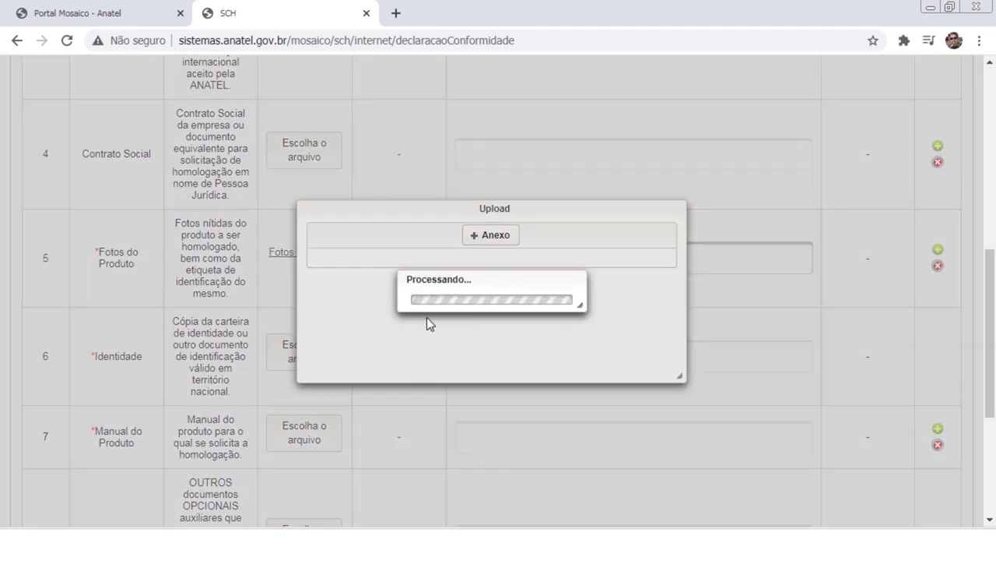
Enter "FOTOS FIMI X8 2020" as the Detalhamento of the Fotos do Produto row
click(541, 262)
text(FE)
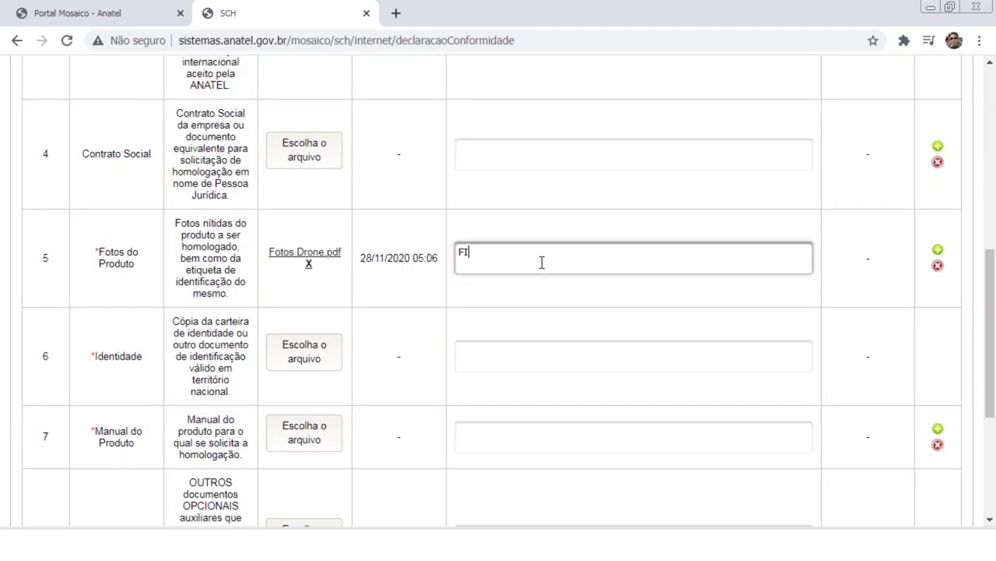
key(BackSpace)
text(OTOS FIMI X8 2020)
Attach the CPF - CHT PDF to the Identidade row and enter "IDENTIDADE (CHT MOTORISTA)" as its Detalhamento
click(308, 350)
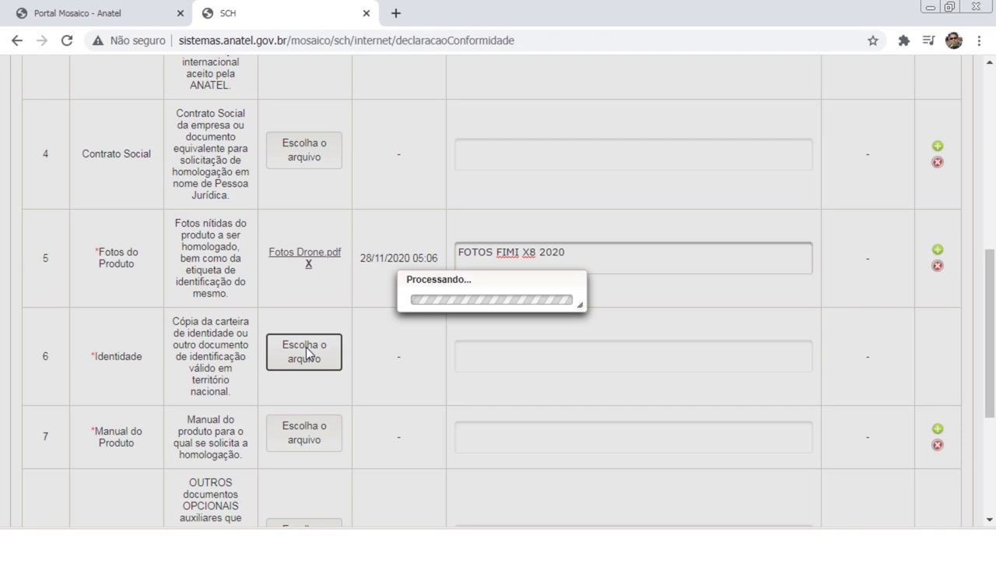
click(493, 241)
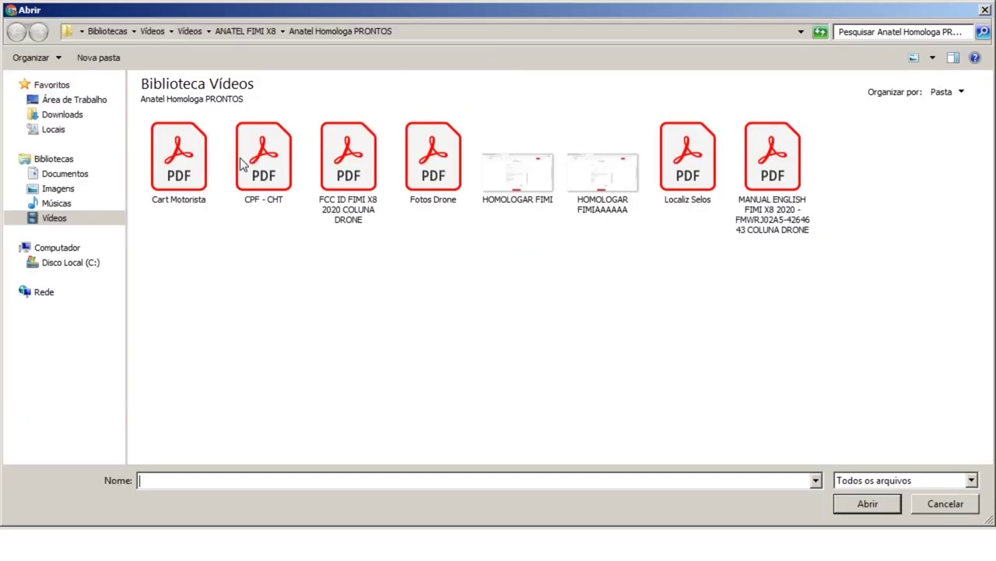
click(259, 185)
click(838, 505)
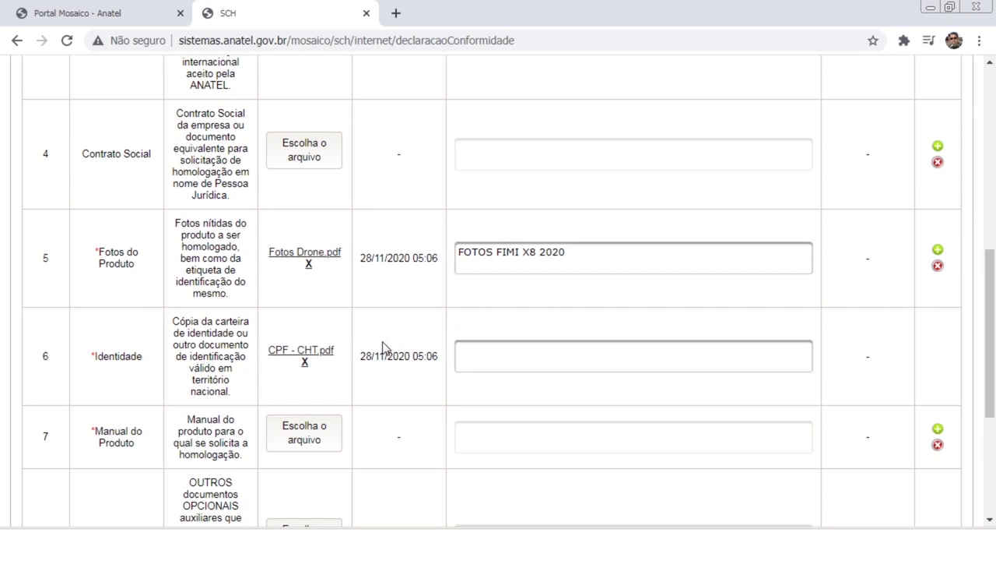
click(617, 341)
text(IDENTIDADE (CHT MOTORISTA))
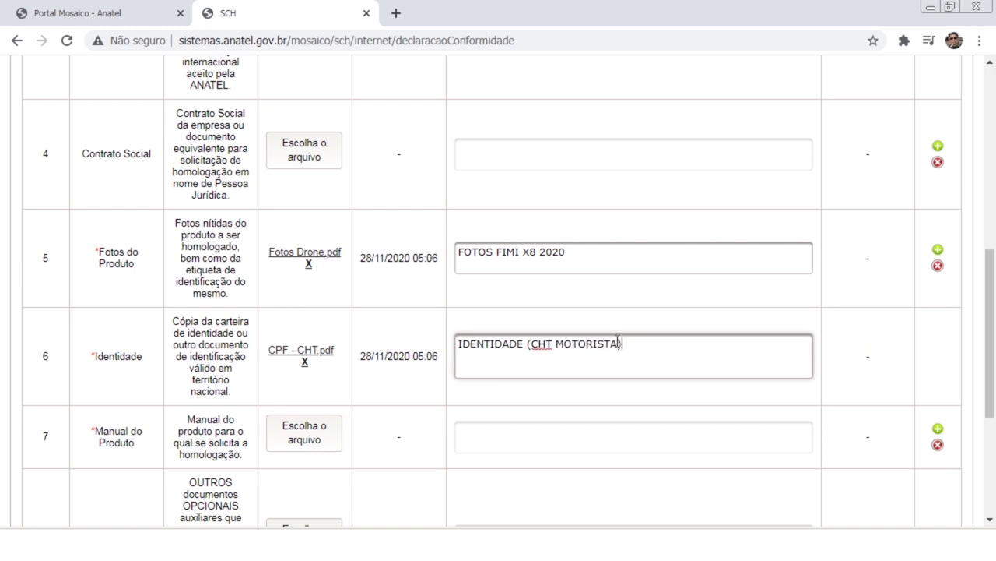
Try to attach the MANUAL ENGLISH FIMI X8 2020 COLUNA DRONE PDF to the Manual do Produto row, and close the upload dialog
scroll(406, 397, down, 1)
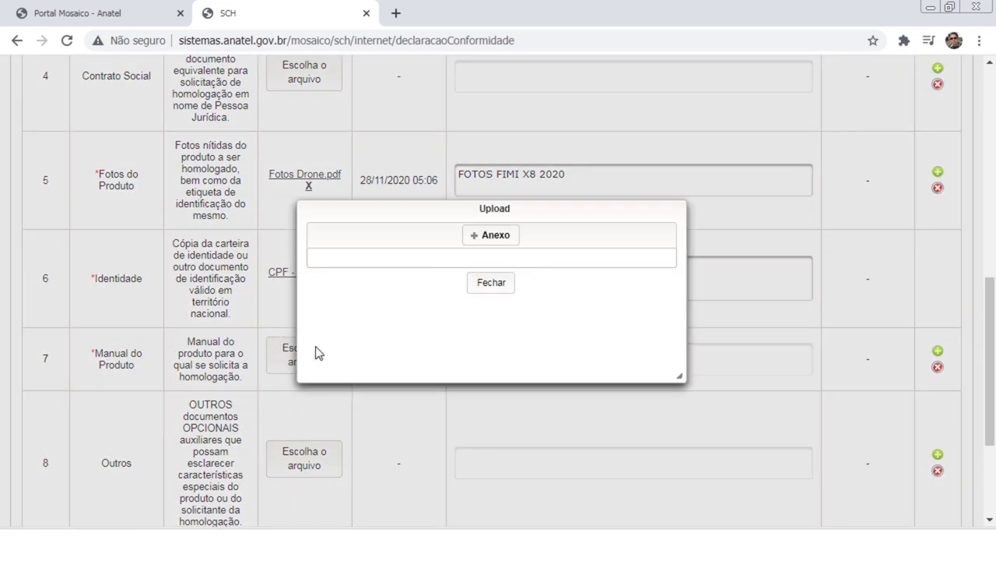
click(486, 244)
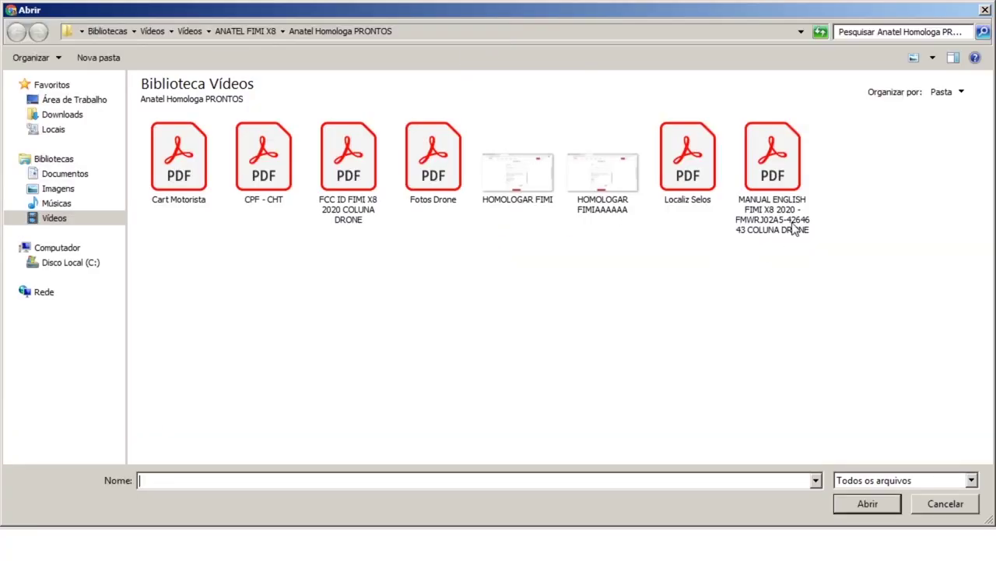
click(789, 178)
click(875, 503)
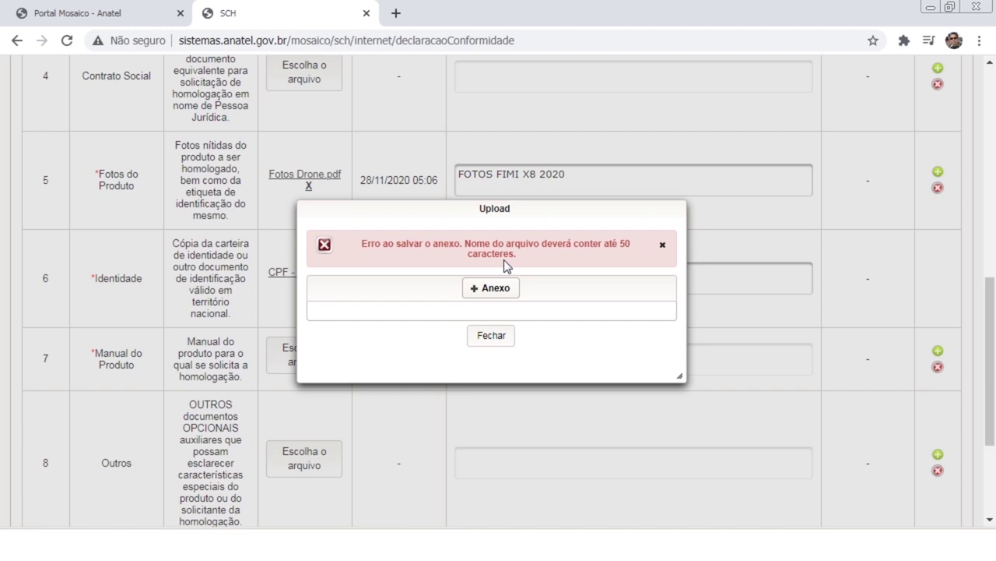
click(490, 336)
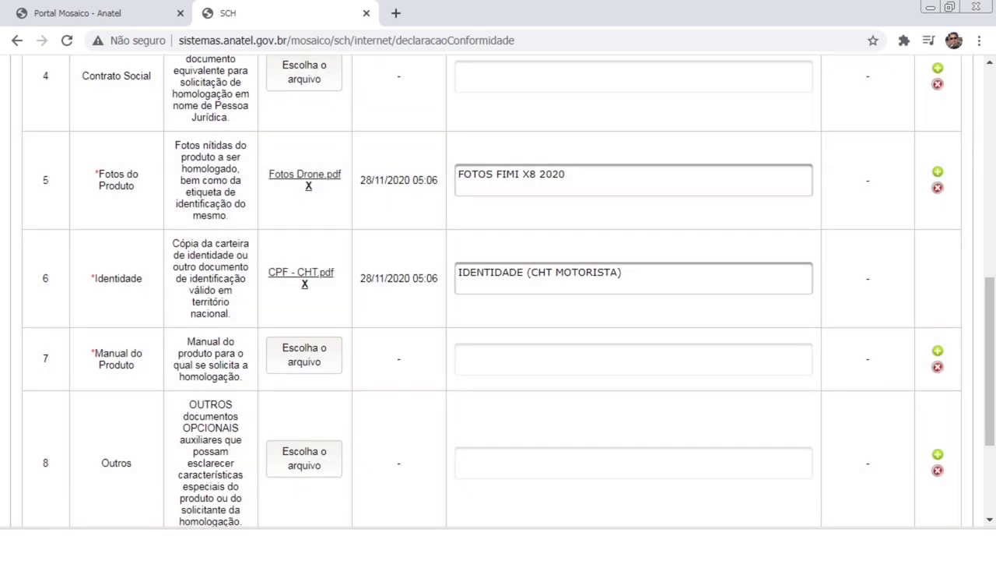
Switch to the Anatel Homologa PRONTOS folder and shorten the manual PDF's name to "MANUAL ENGLISH FIMI X8 2020 - COLUNA DRONE"
key(alt+Tab)
click(774, 226)
click(795, 226)
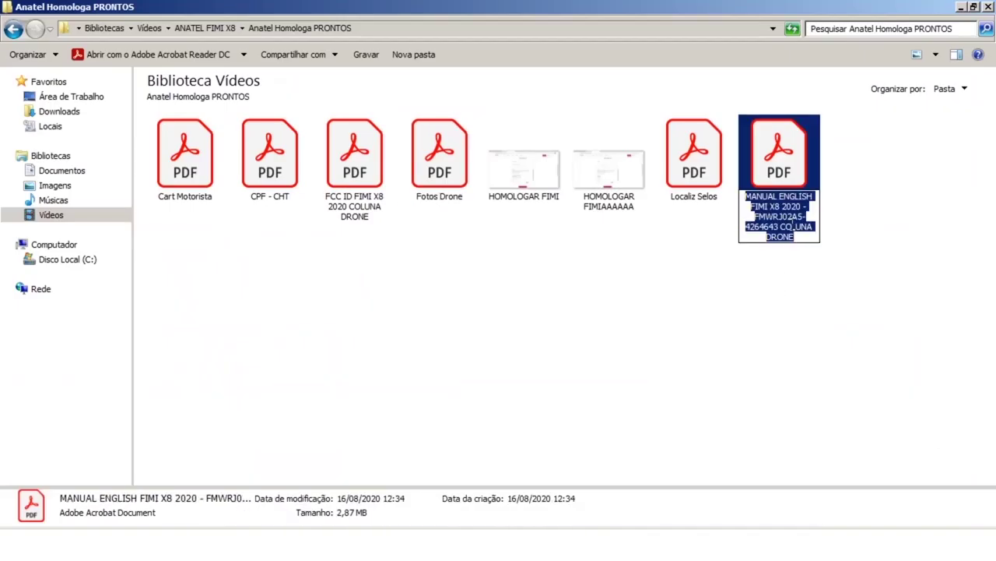
click(752, 219)
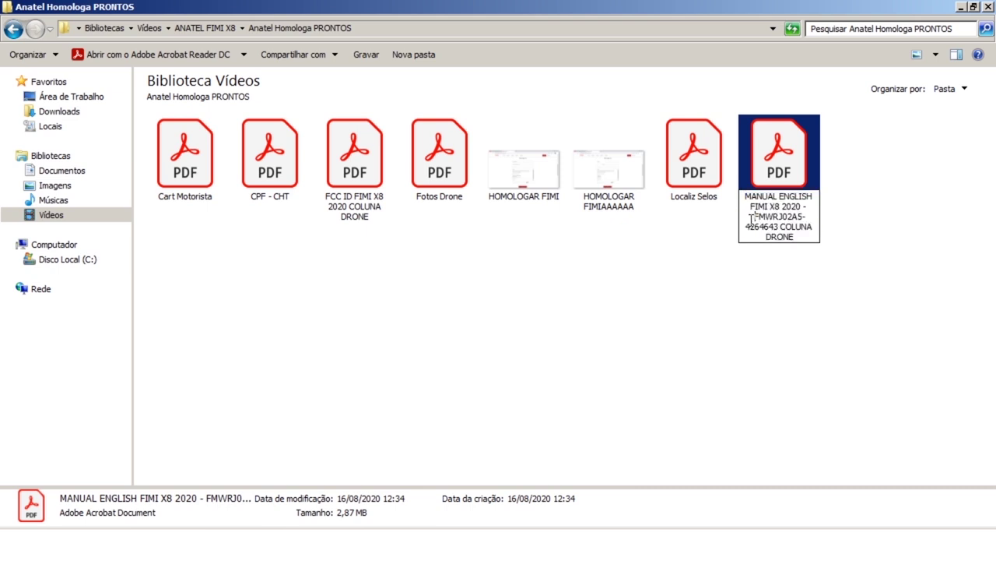
drag(752, 216, 777, 225)
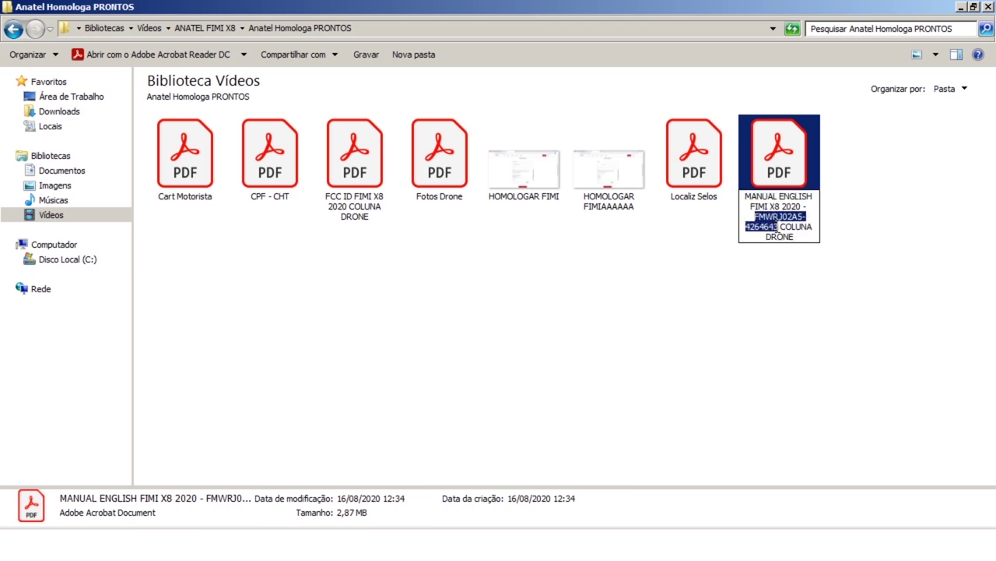
key(Delete)
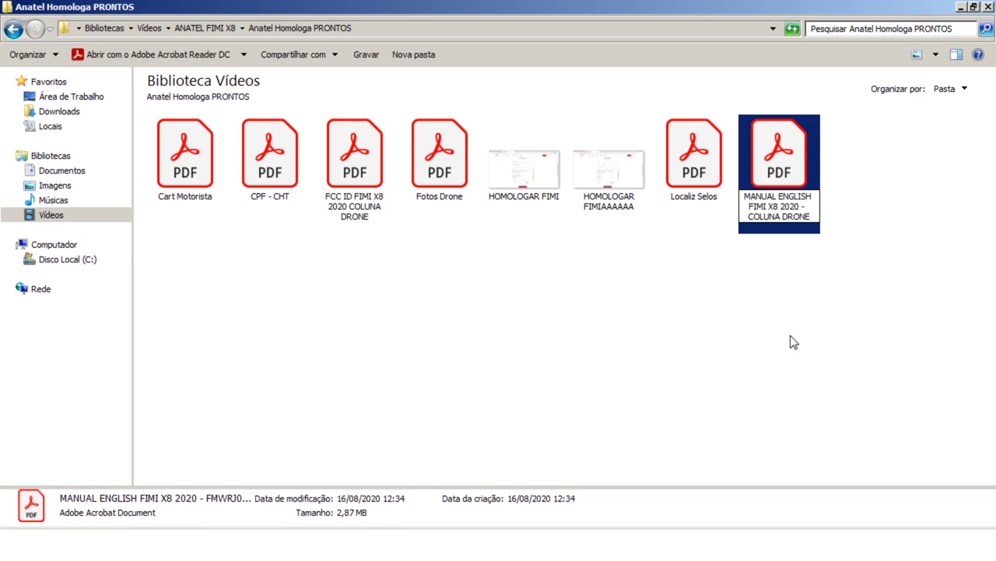
click(755, 277)
Back in the browser form, attach the renamed MANUAL ENGLISH FIMI X8 2020 - COLUNA DRONE PDF to the Manual do Produto row and close the upload dialog
key(alt+Tab)
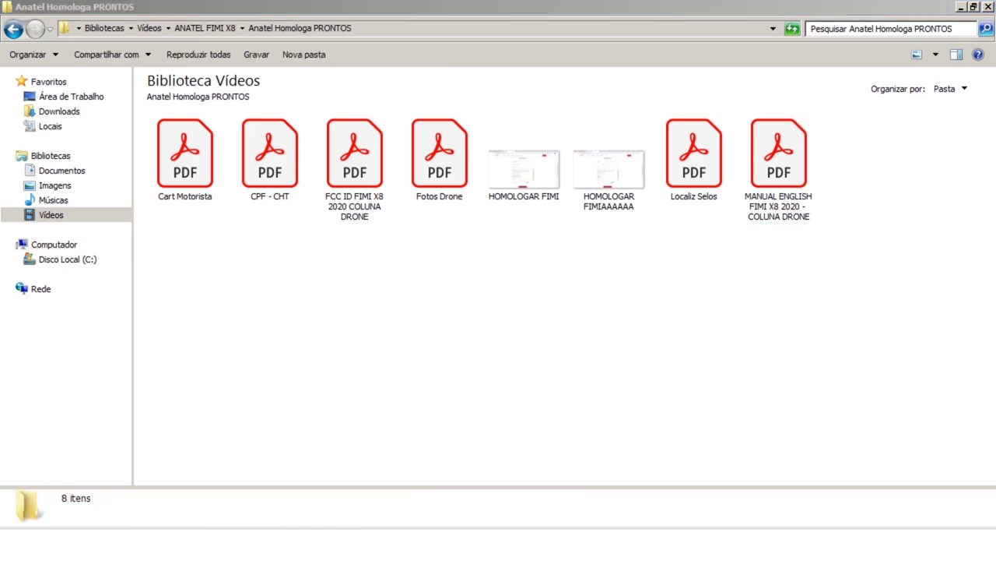
click(288, 369)
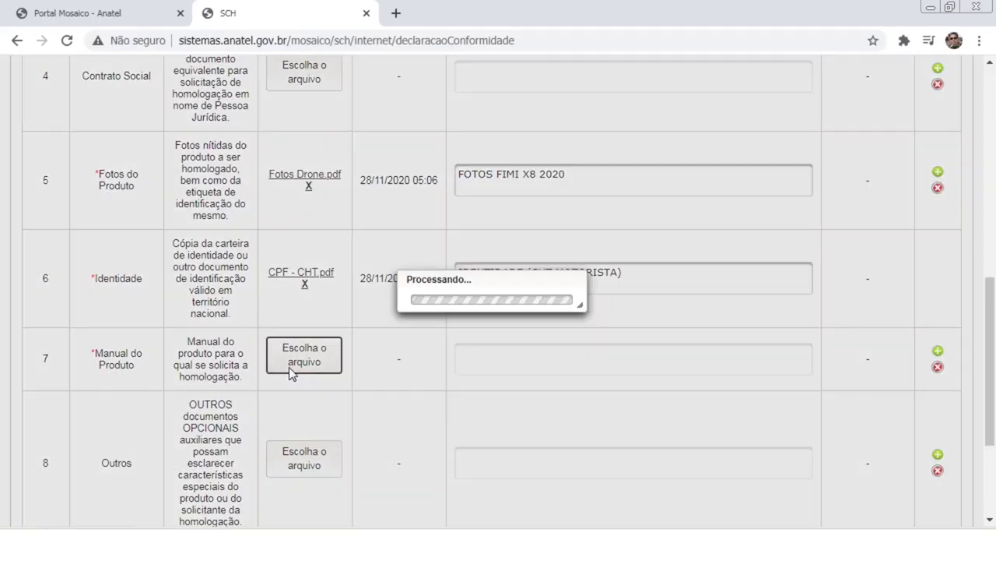
click(504, 243)
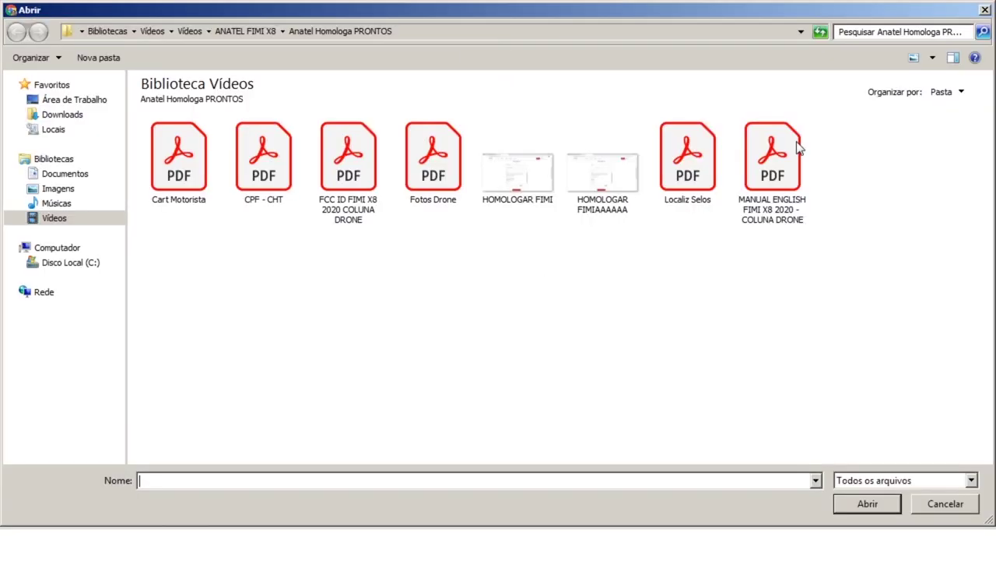
click(799, 148)
click(865, 506)
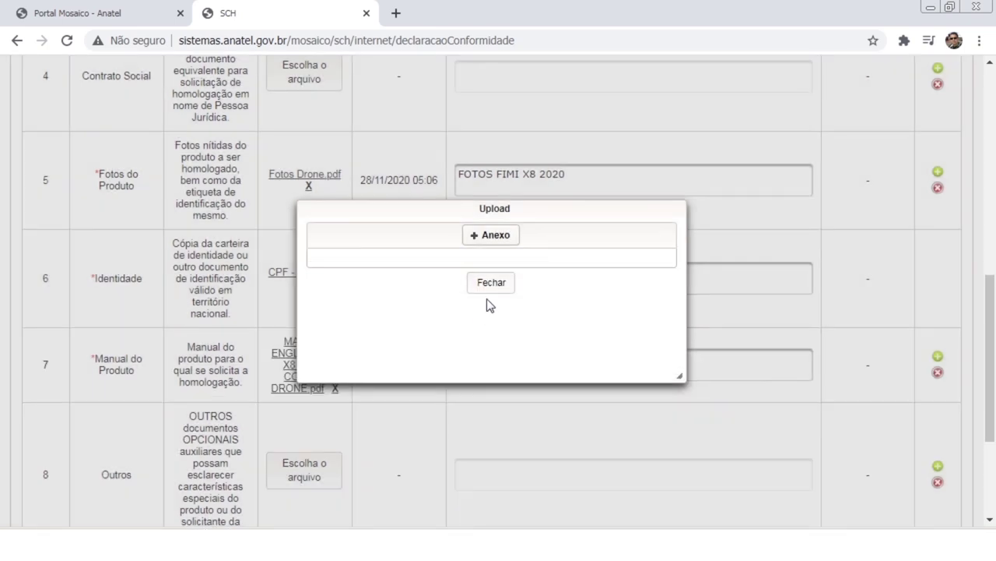
click(491, 283)
Enter "MANUAL FIMI X8" as the Detalhamento of the Manual do Produto row
click(579, 356)
text(MANU)
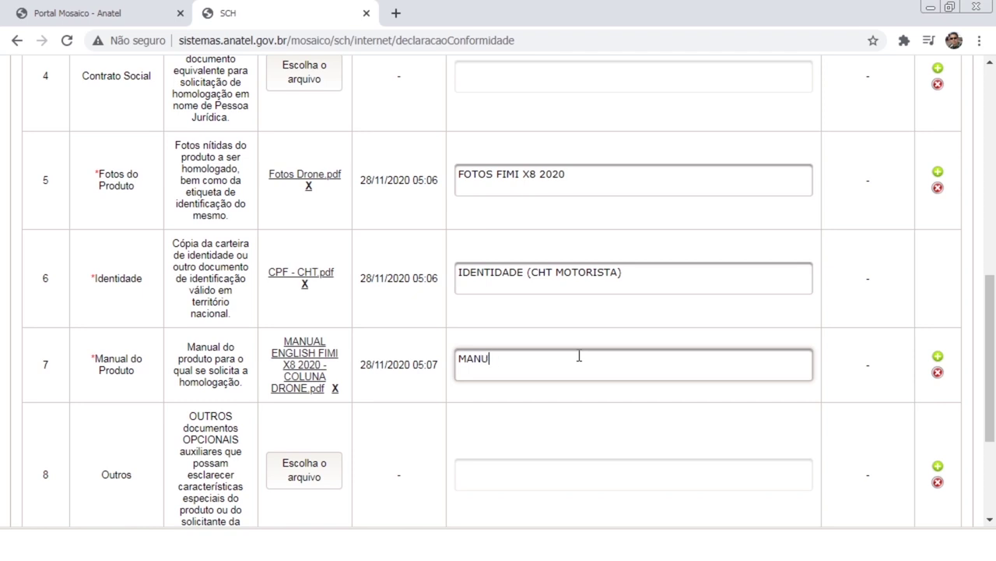
text(AL FIMI X8)
scroll(683, 314, down, 1)
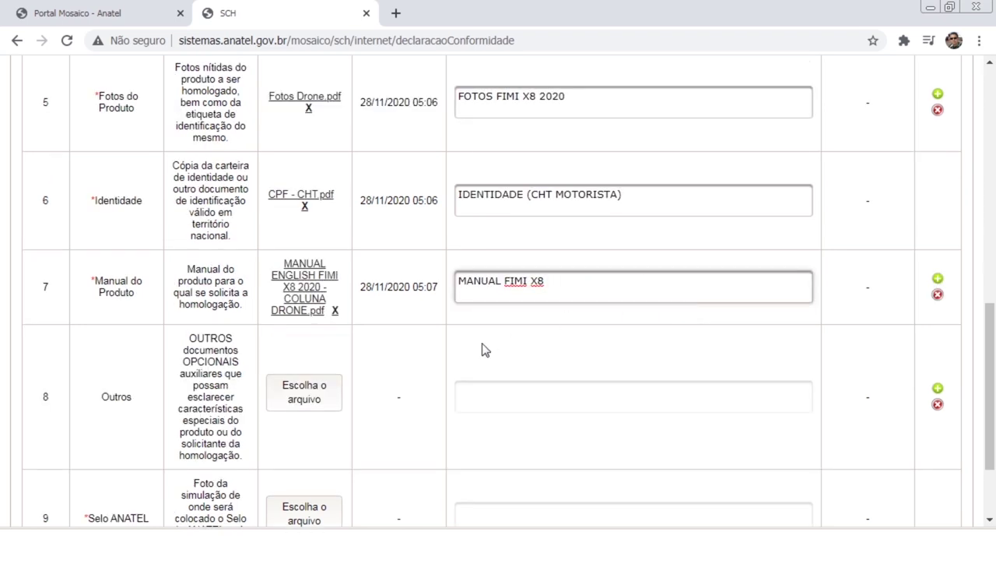
scroll(376, 368, down, 2)
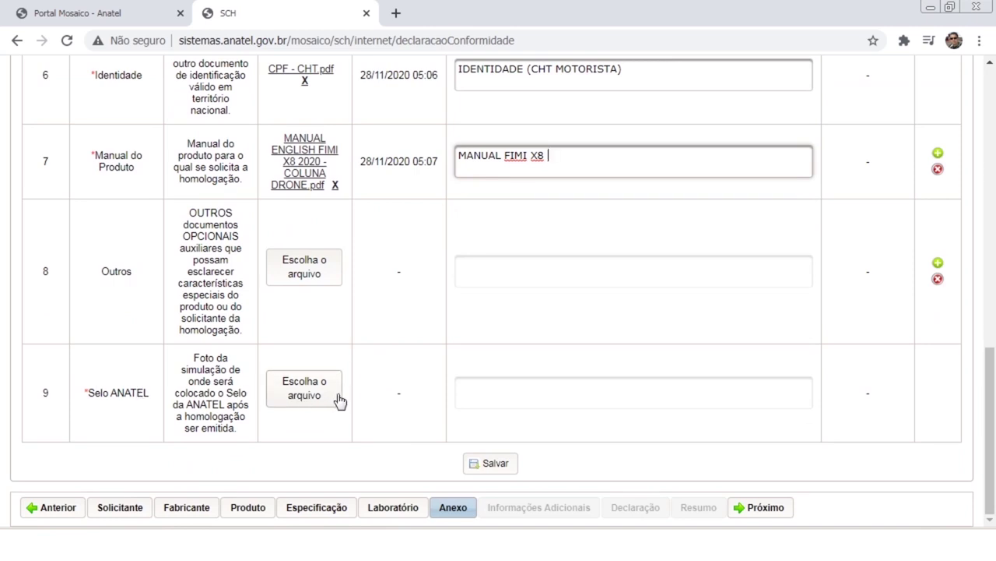
click(315, 392)
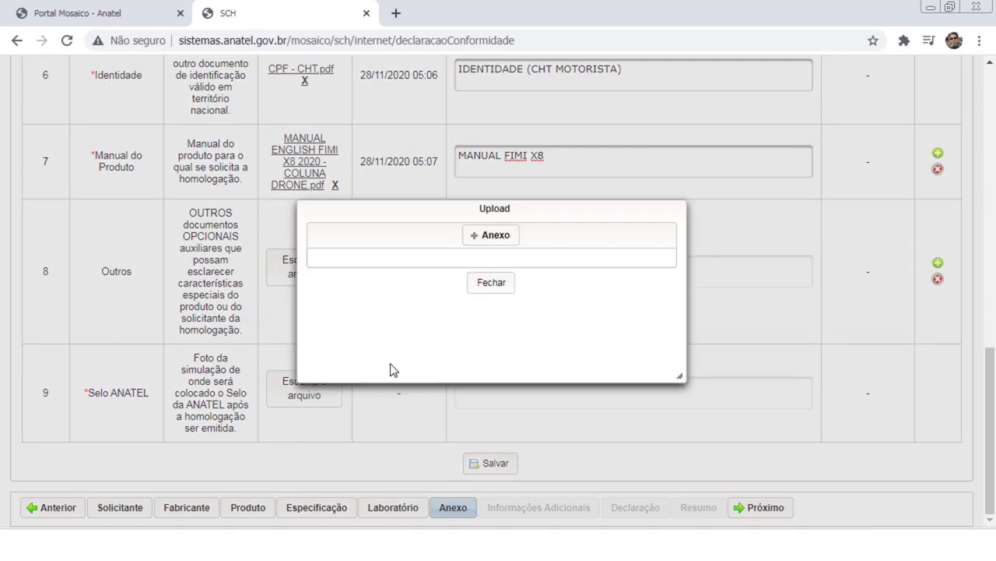
click(495, 287)
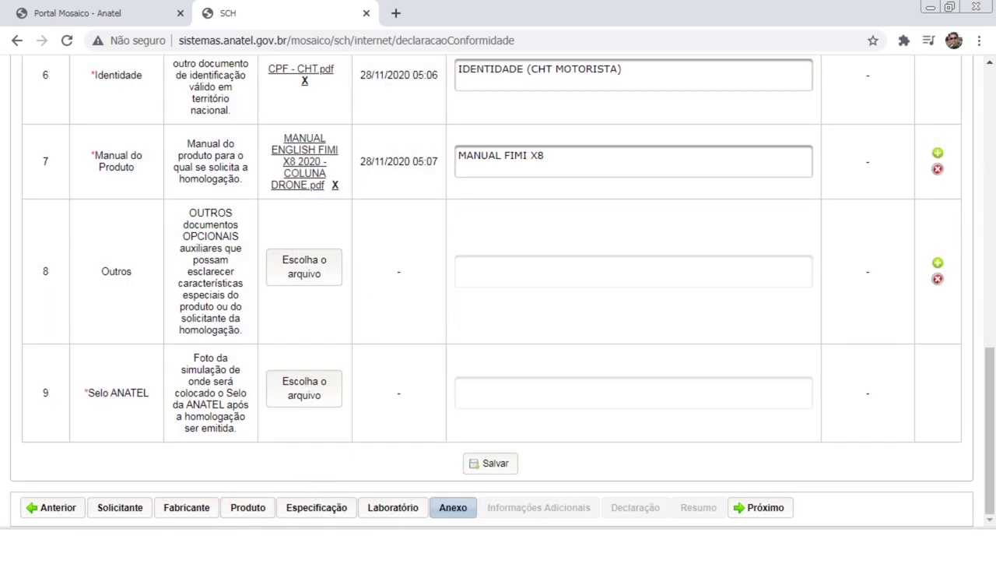
Open the Localiz Selos PDF from the Anatel Homologa PRONTOS folder and examine the seal placement photos on both pages
key(alt+Tab)
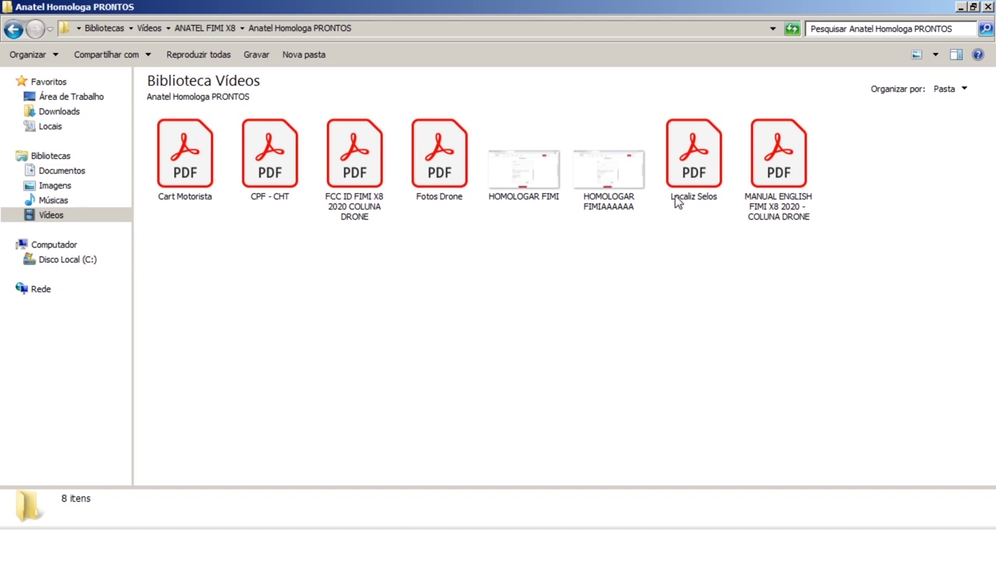
double_click(676, 187)
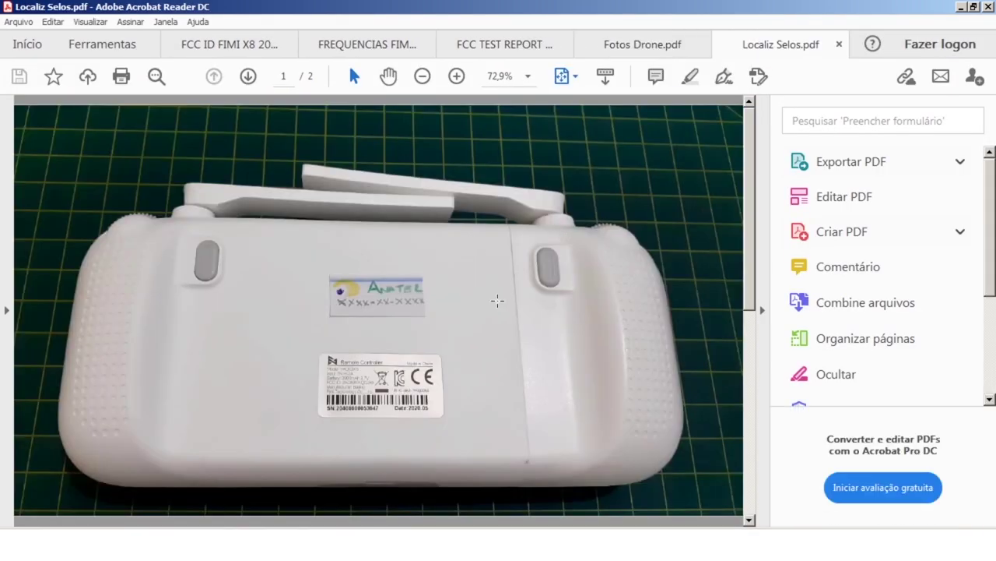
scroll(332, 350, down, 3)
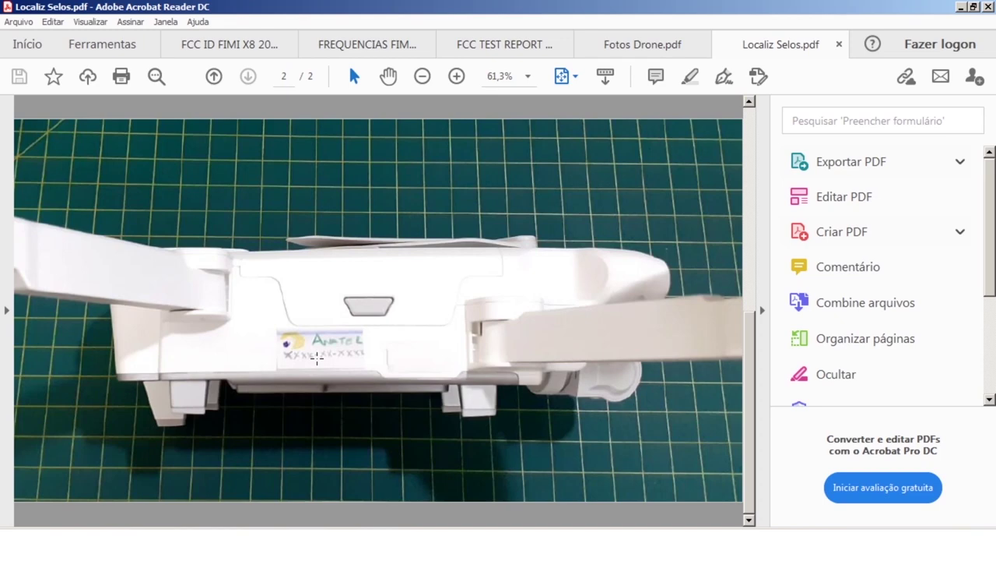
scroll(330, 325, up, 2)
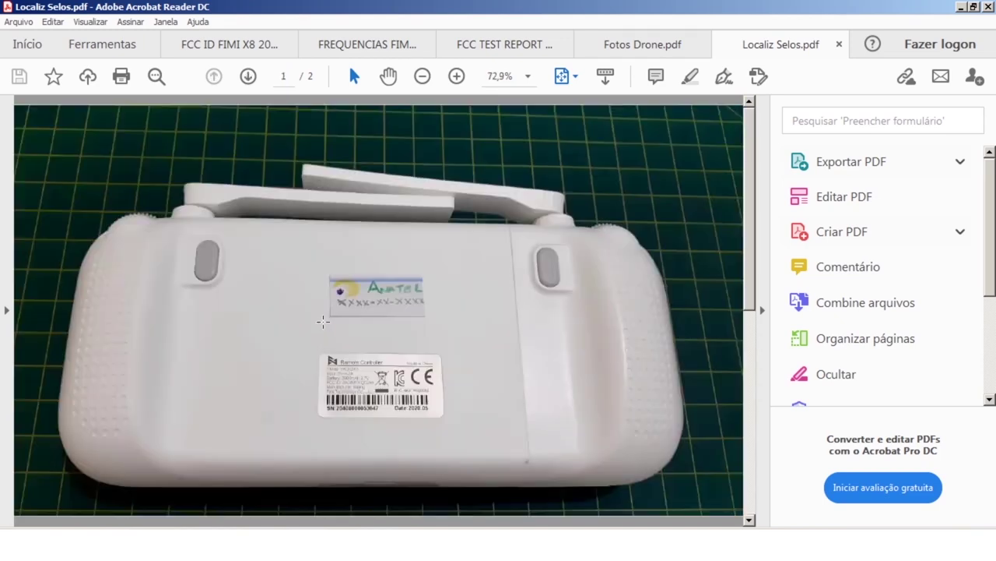
scroll(407, 352, down, 2)
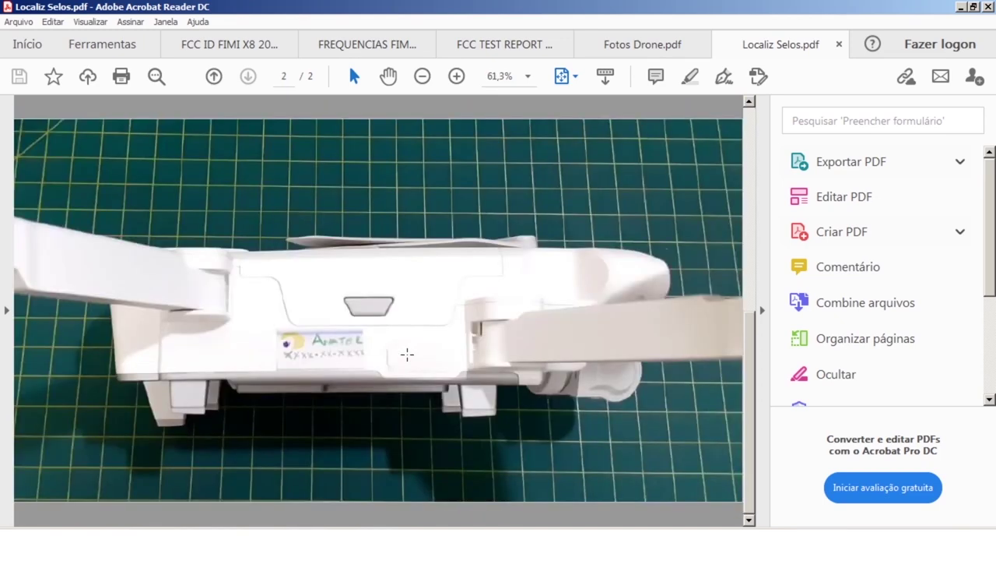
Return to the browser form, attach the Localiz Selos PDF to the Selo ANATEL row, and close the upload dialog
key(alt+Tab)
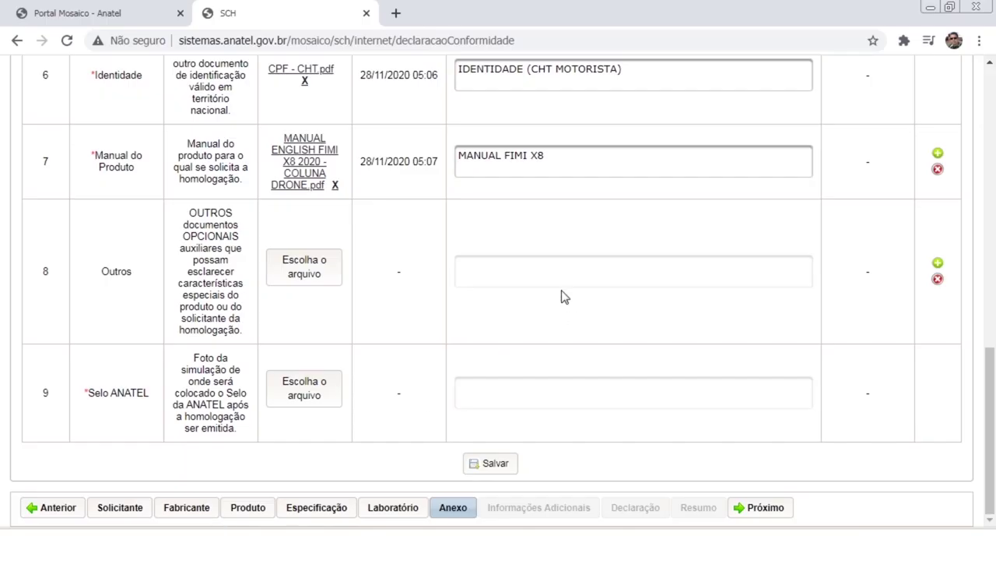
click(316, 388)
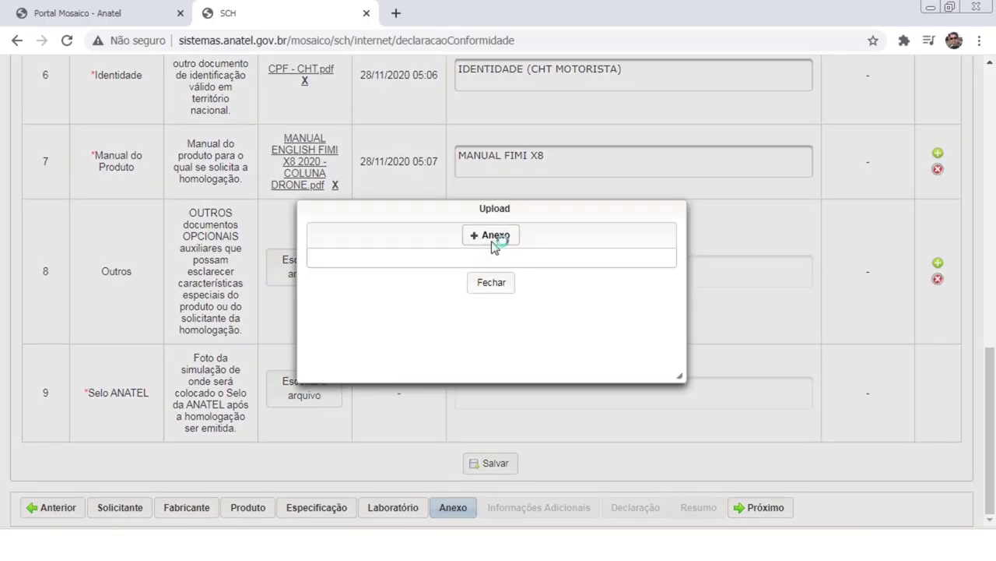
click(492, 237)
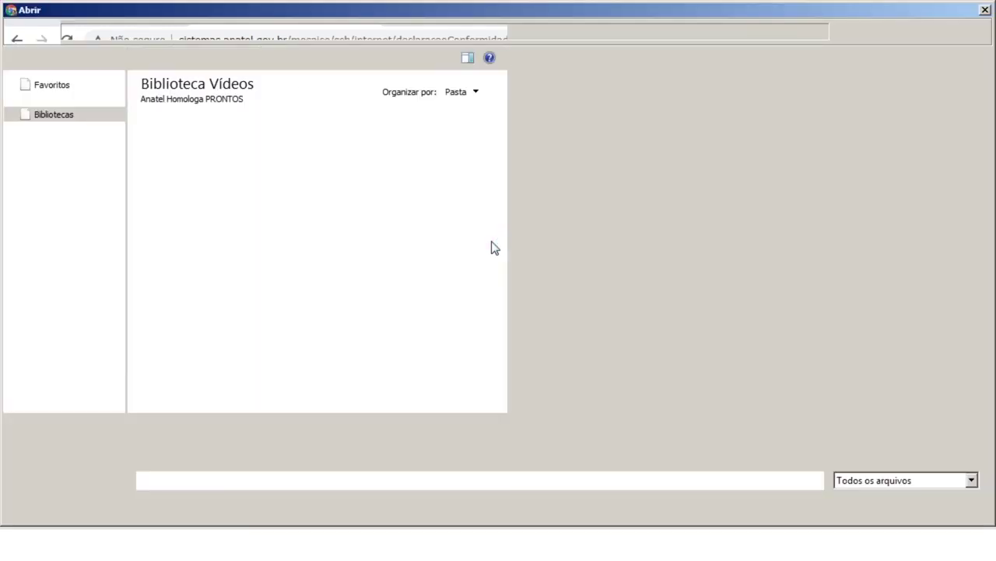
click(676, 196)
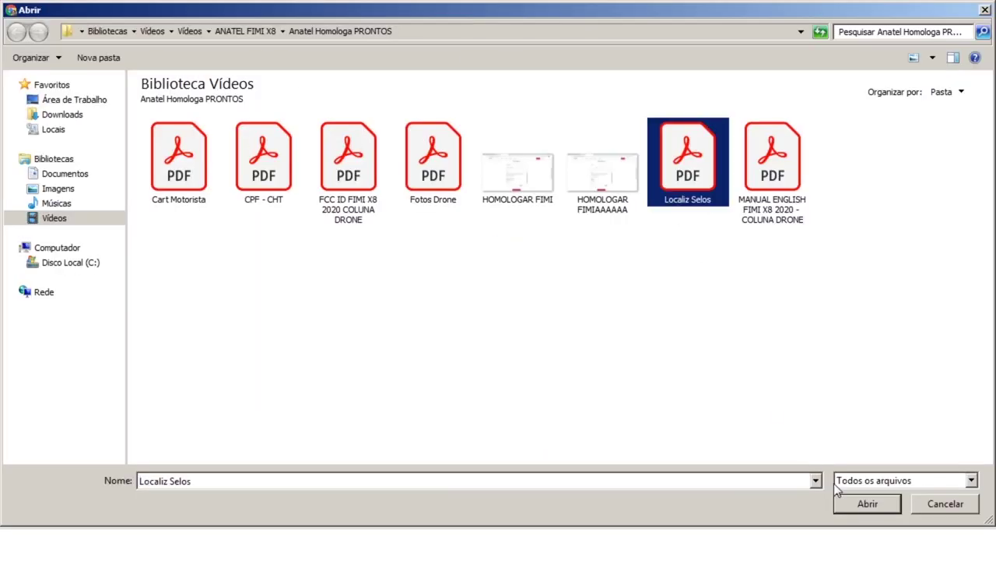
click(853, 503)
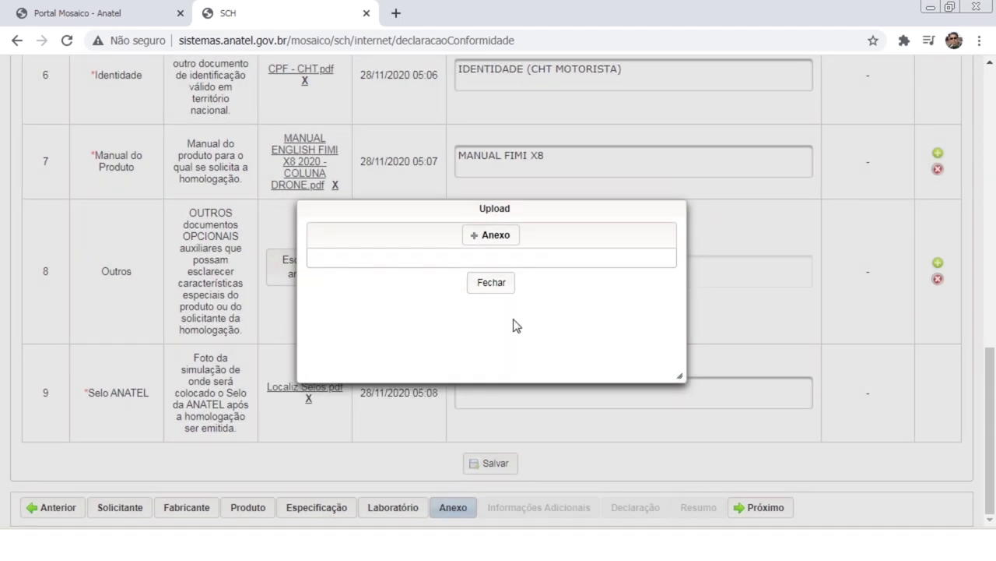
click(504, 287)
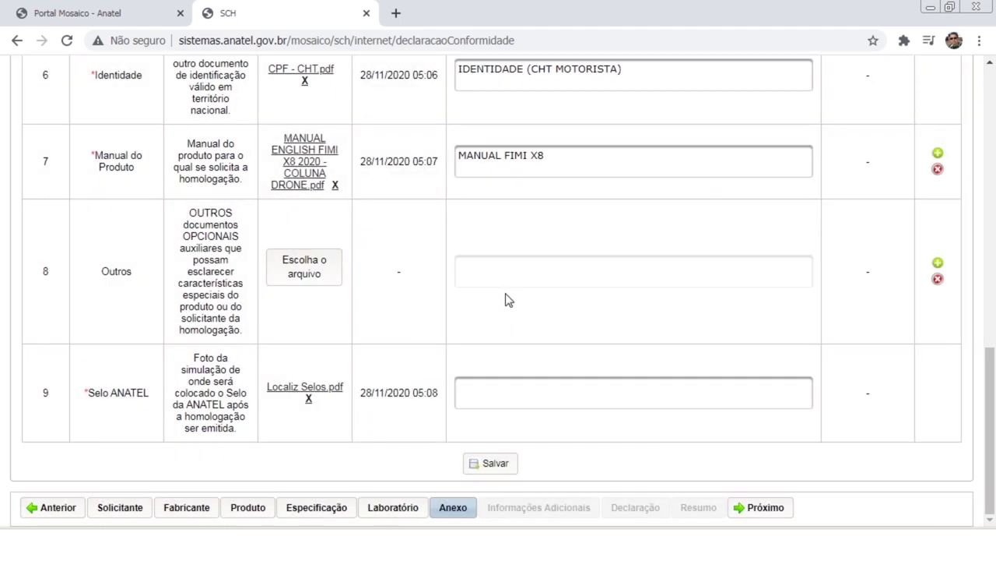
Enter "LOCALIZAÇÃO DOS SELOS" as the Detalhamento of the Selo ANATEL row
click(522, 389)
text(LOC)
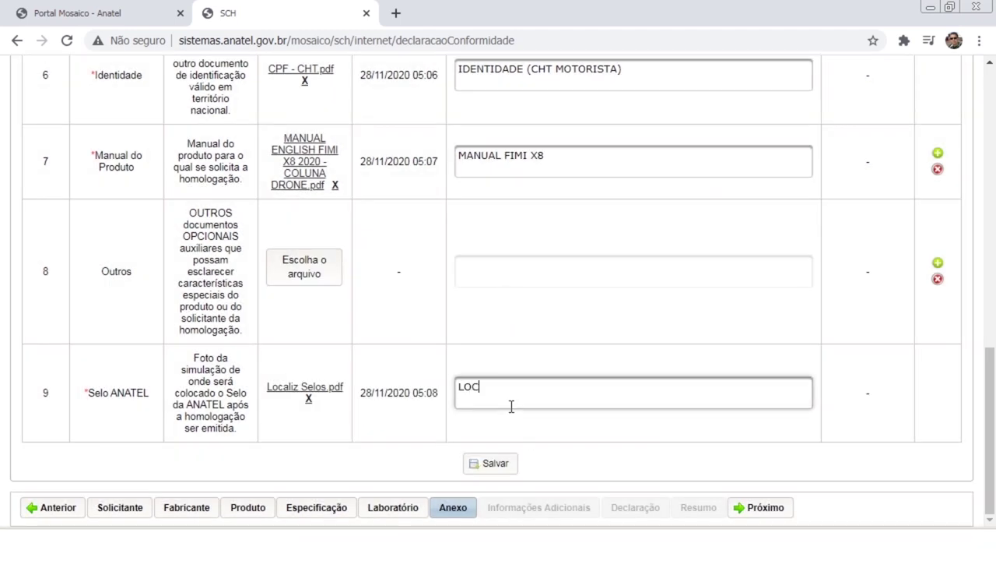
text(ALIZAÇÃO DOS SELOS)
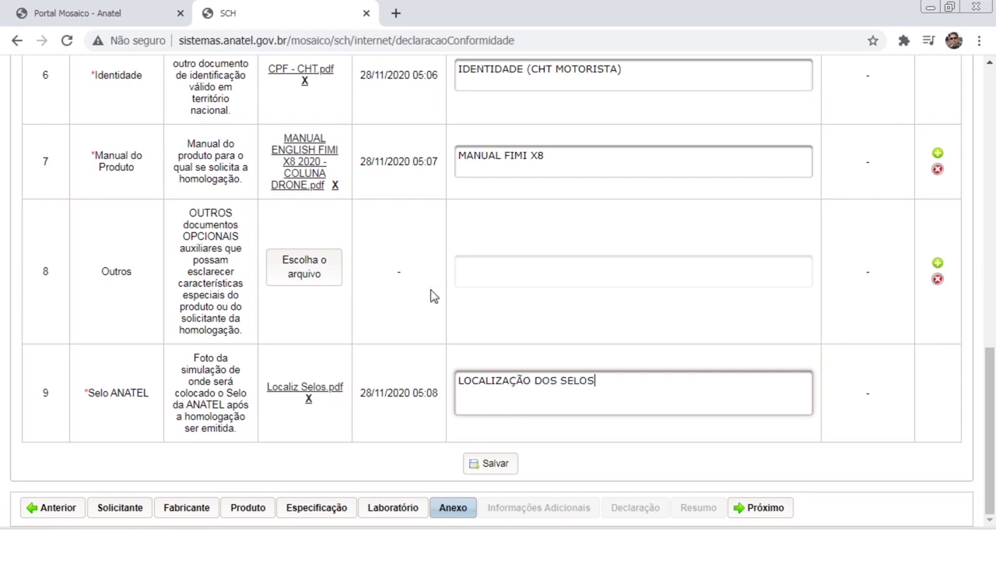
click(304, 272)
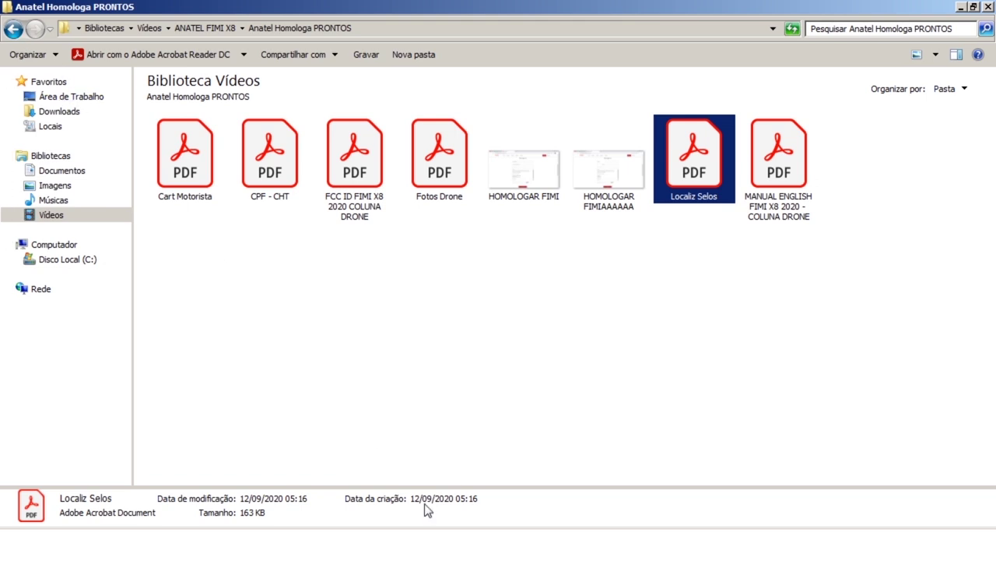
click(220, 520)
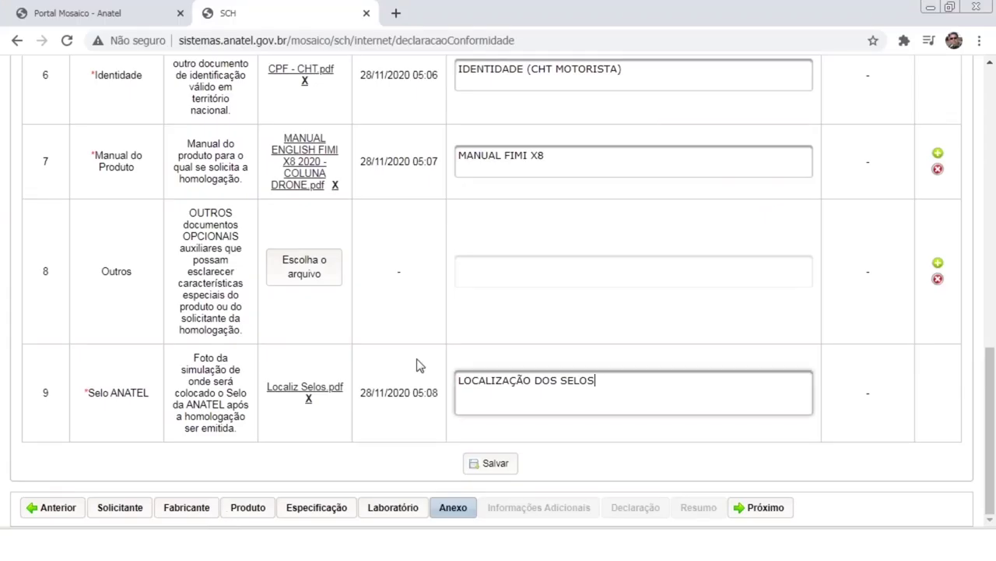
scroll(418, 365, up, 5)
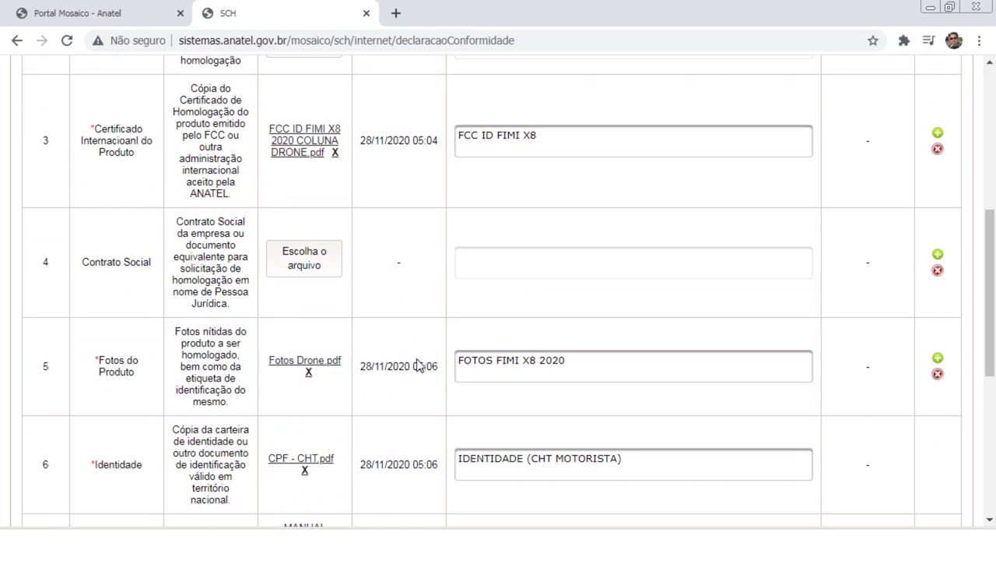
scroll(418, 365, up, 3)
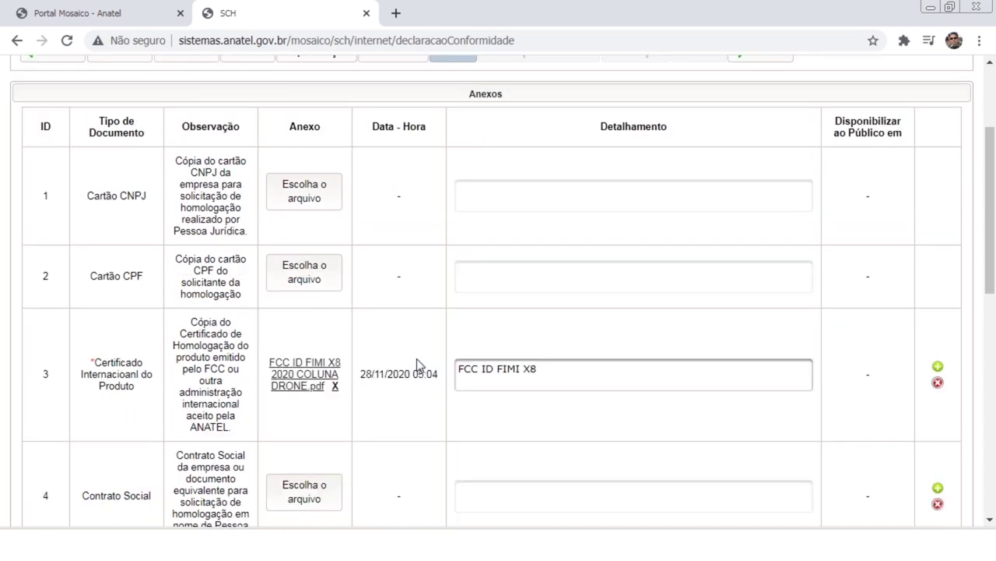
Open the Conformidade Fimi X8 - Sample PDF from the ANATEL FIMI X8 folder and read through the conformity declaration
click(178, 520)
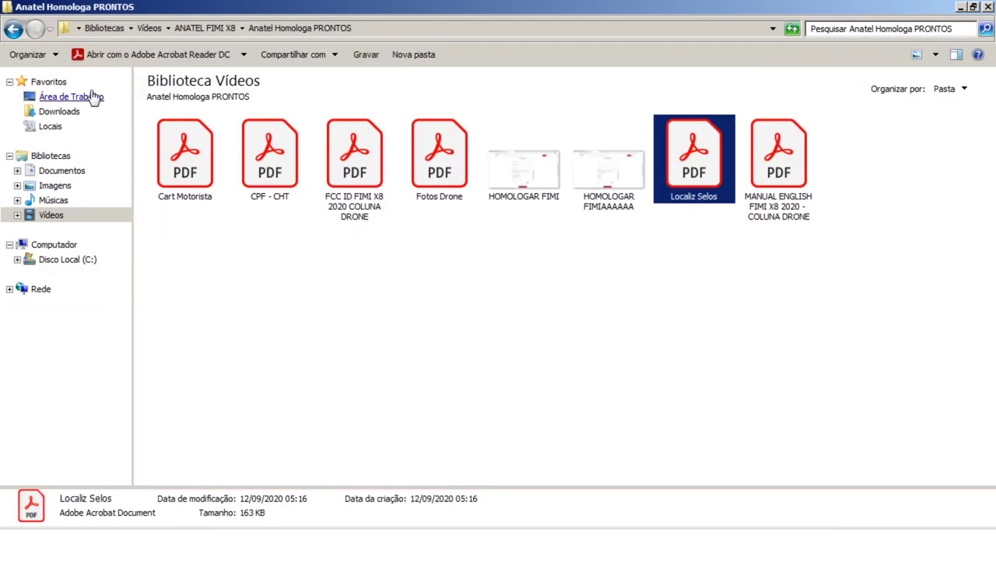
click(17, 31)
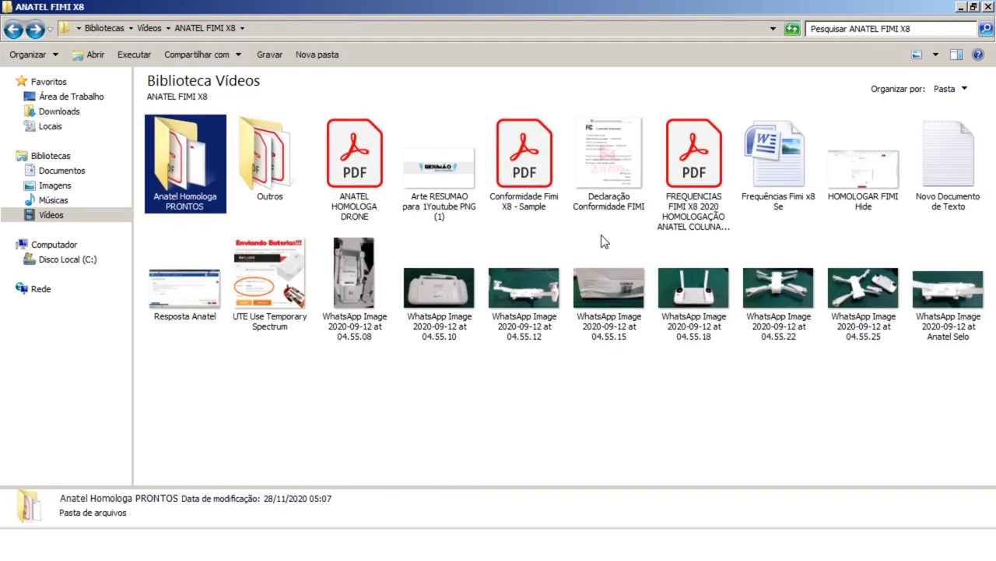
click(517, 200)
double_click(517, 196)
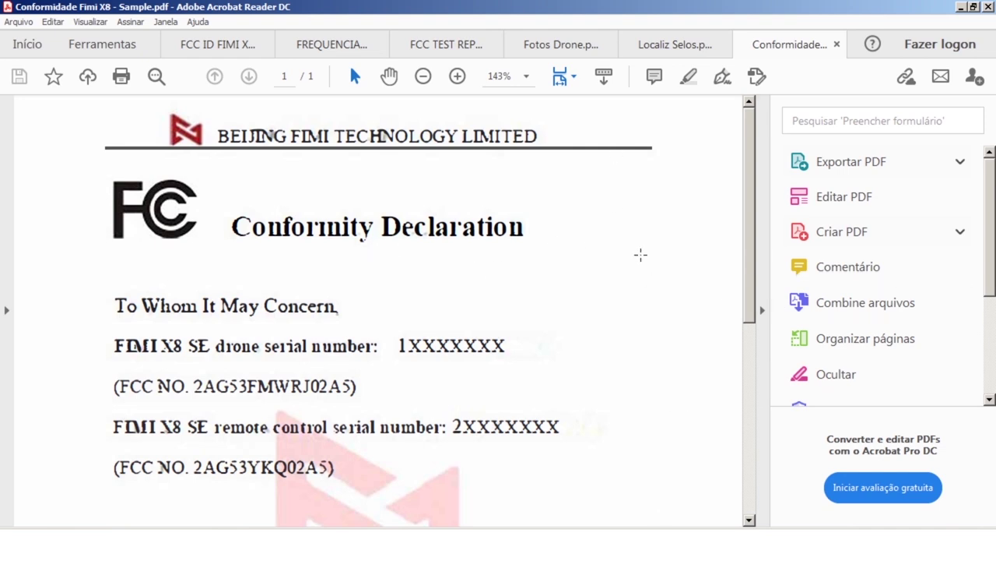
scroll(640, 254, down, 10)
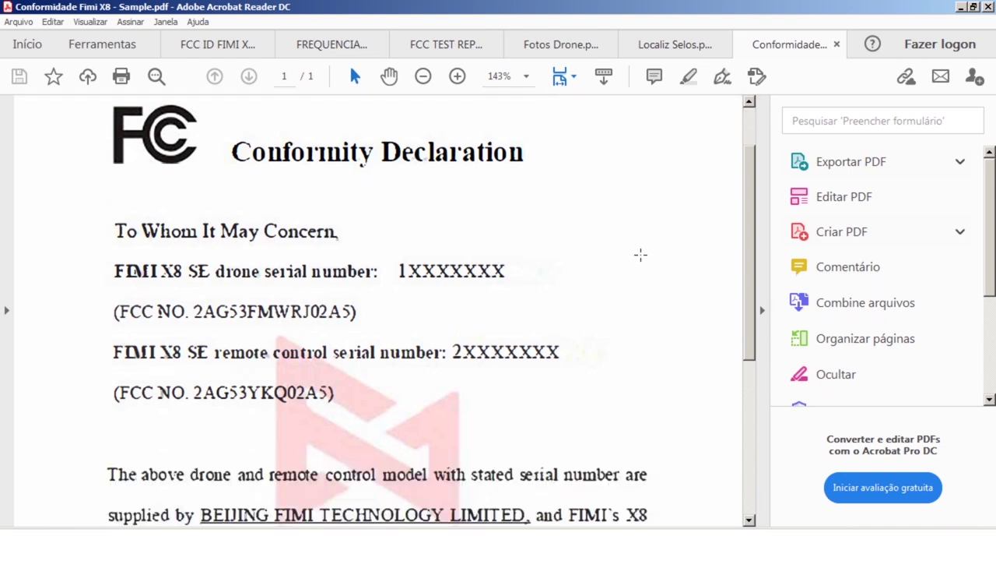
scroll(639, 254, up, 10)
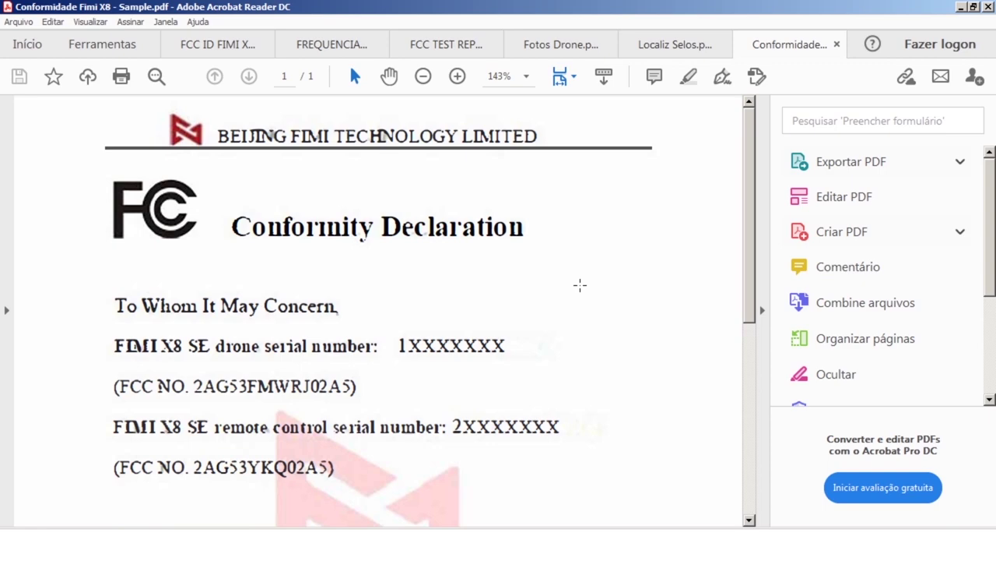
Open the HOMOLOGAR FIMI image from the ANATEL FIMI X8 folder and examine the compliance request message on FIMI's contact form
key(alt+Tab)
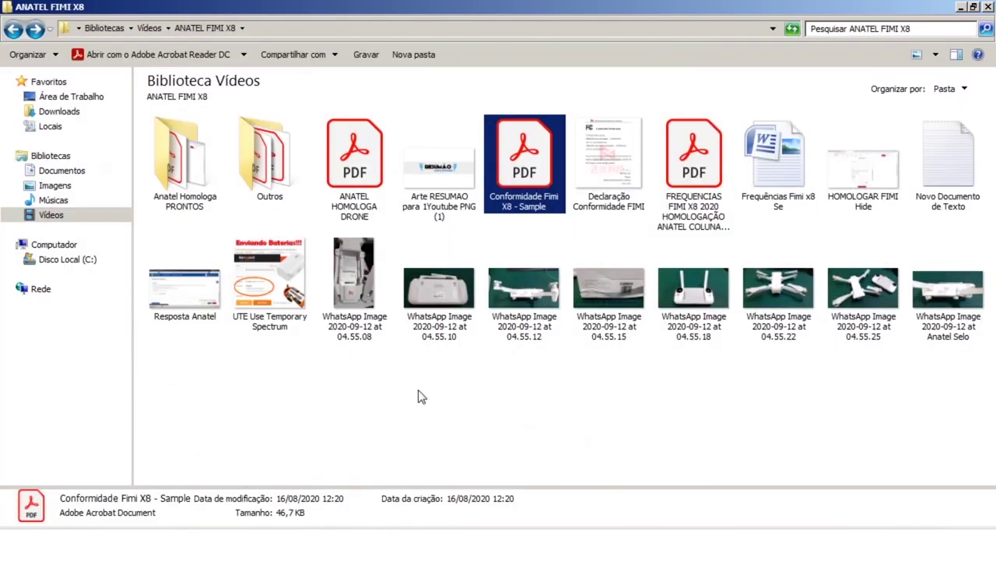
click(12, 29)
double_click(616, 170)
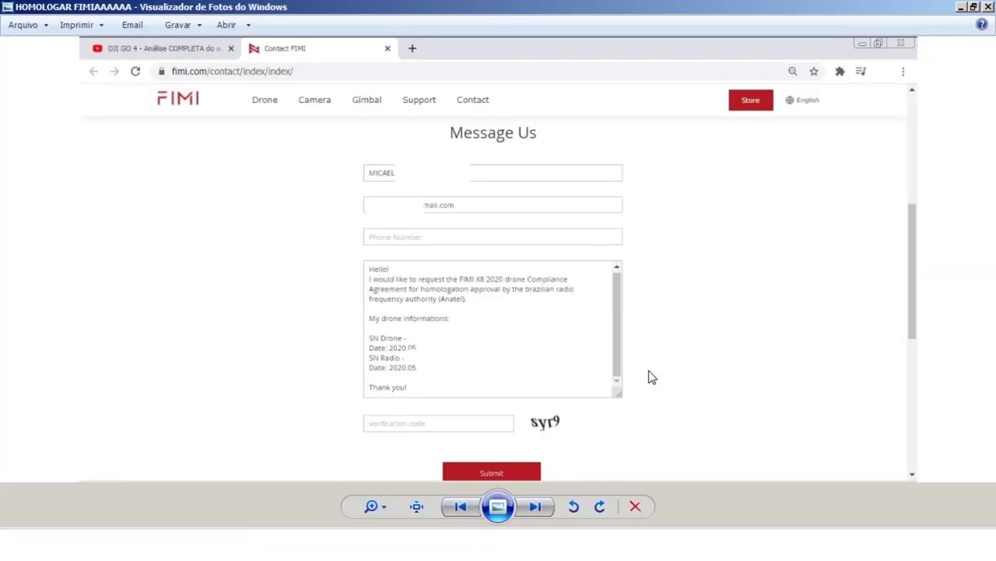
click(429, 510)
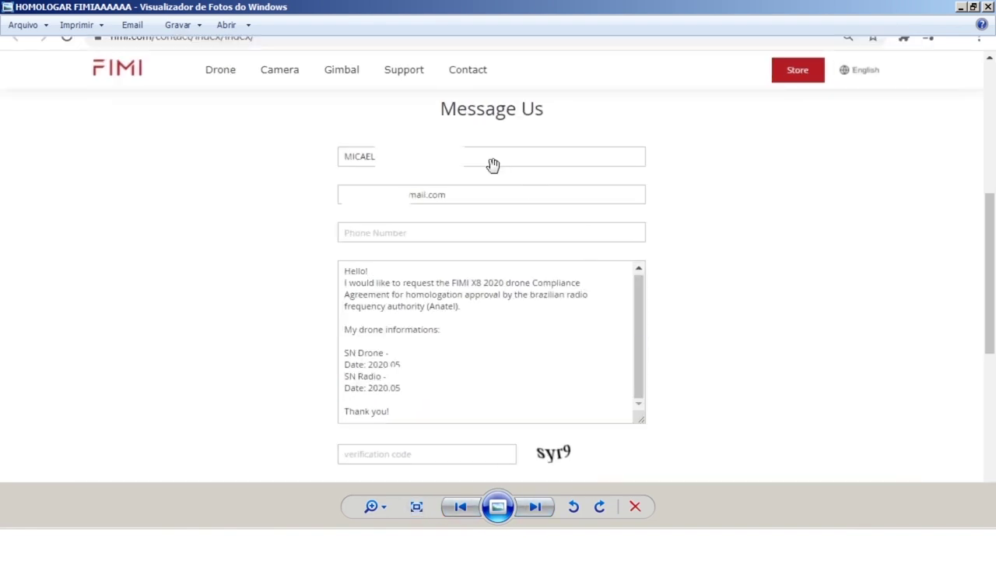
mouse_move(696, 161)
mouse_down()
mouse_move(695, 204)
mouse_move(702, 171)
mouse_up()
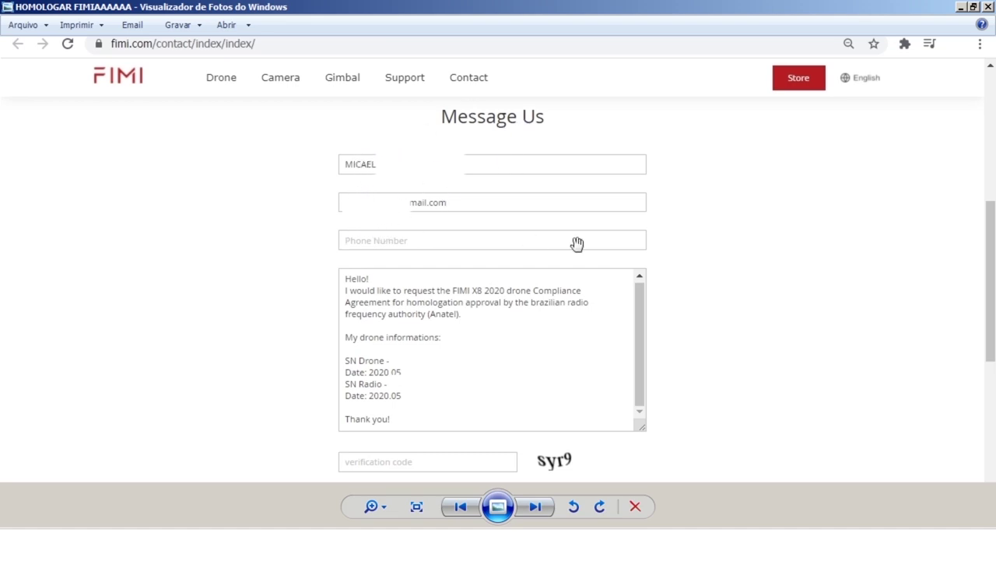
scroll(554, 354, down, 1)
scroll(554, 355, up, 2)
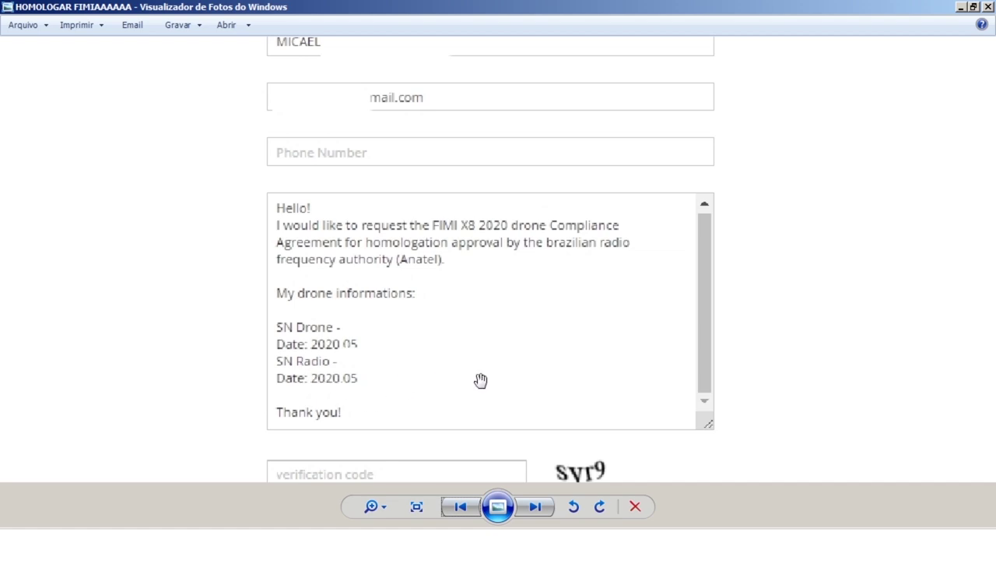
drag(810, 373, 874, 81)
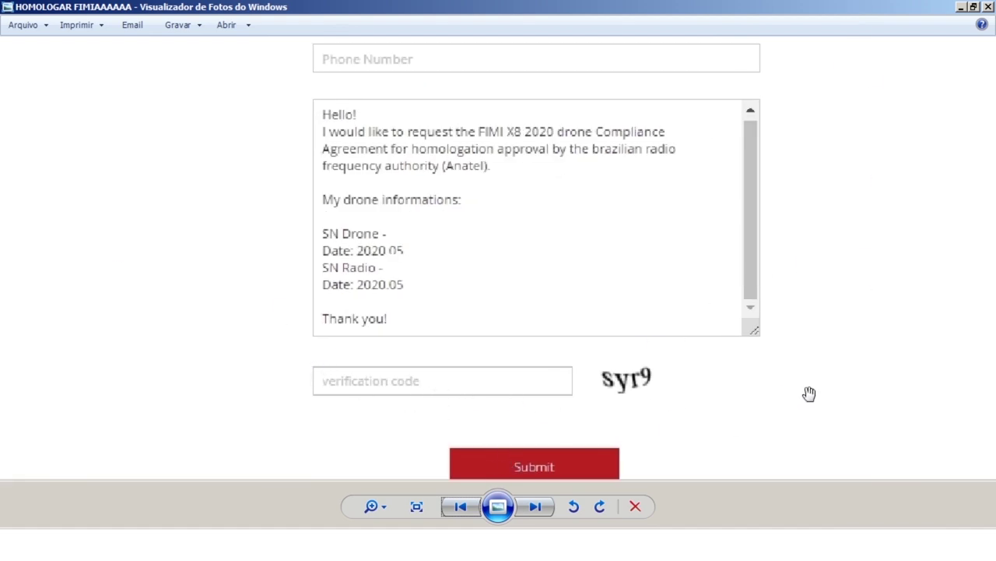
scroll(810, 394, up, 2)
scroll(810, 394, down, 3)
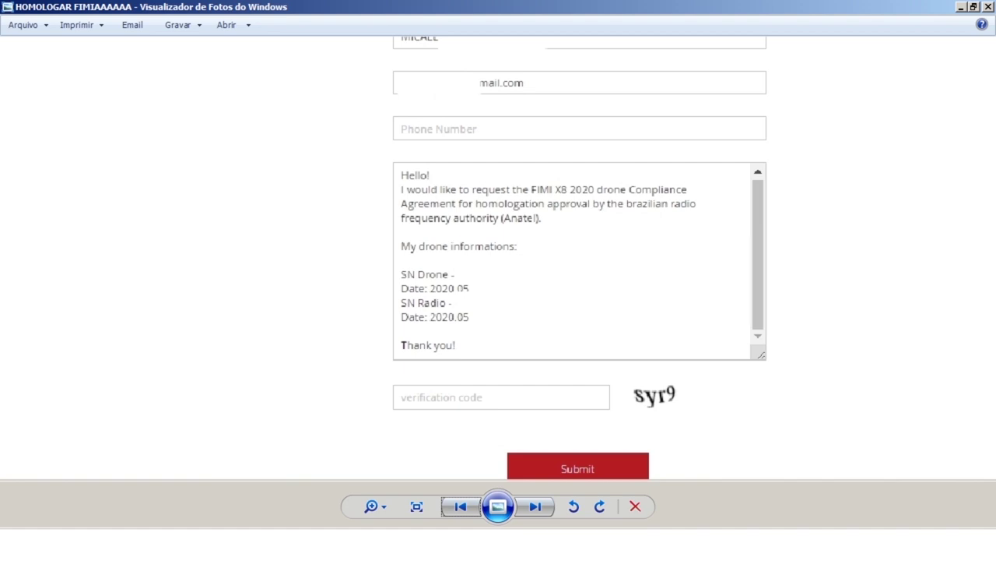
Return to the Conformidade Fimi X8 - Sample PDF and check the drone serial number line
key(alt+Tab)
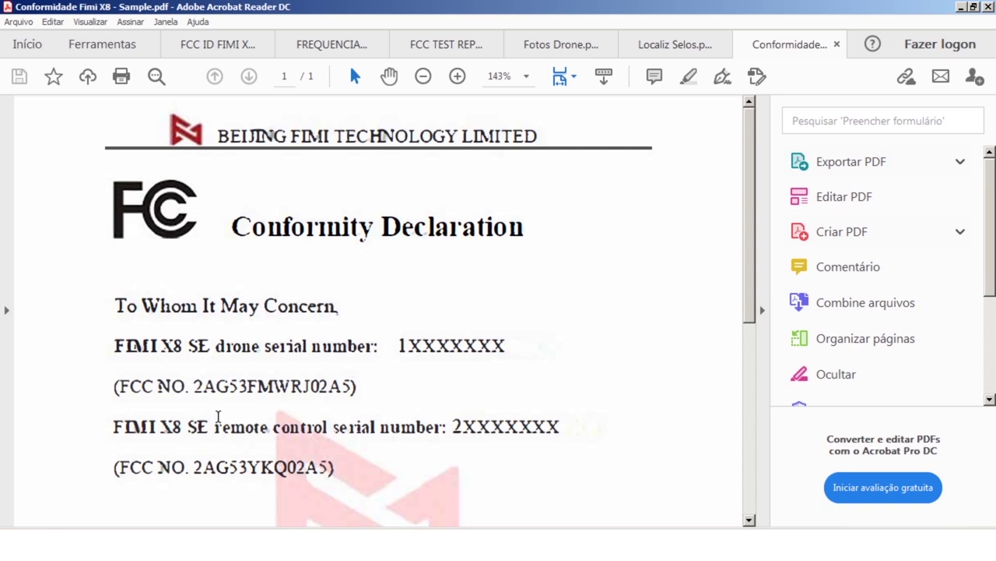
drag(399, 345, 534, 345)
click(410, 349)
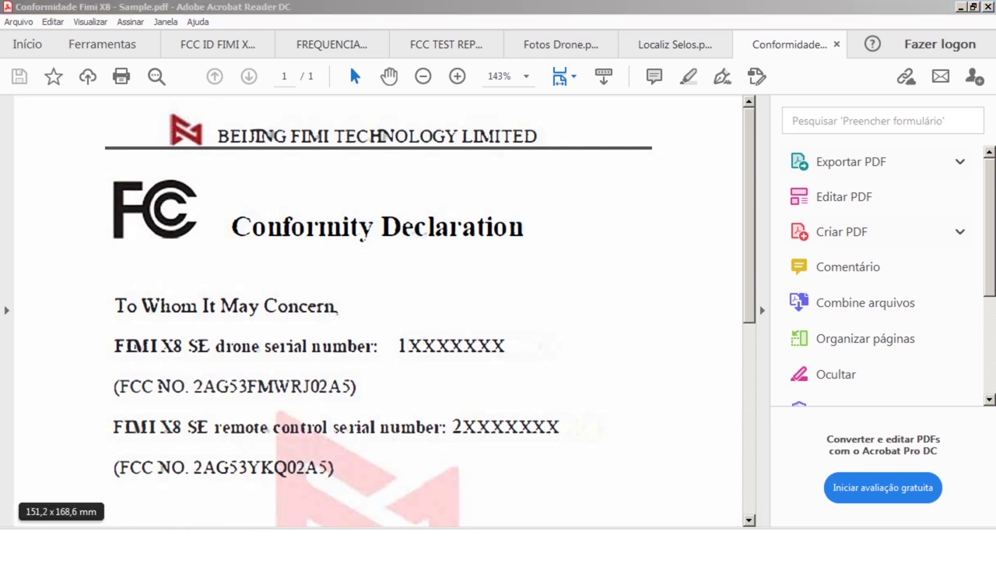
View the whole conformity declaration page in the Word document Documento1 and close it without saving
click(191, 526)
scroll(427, 447, down, 8)
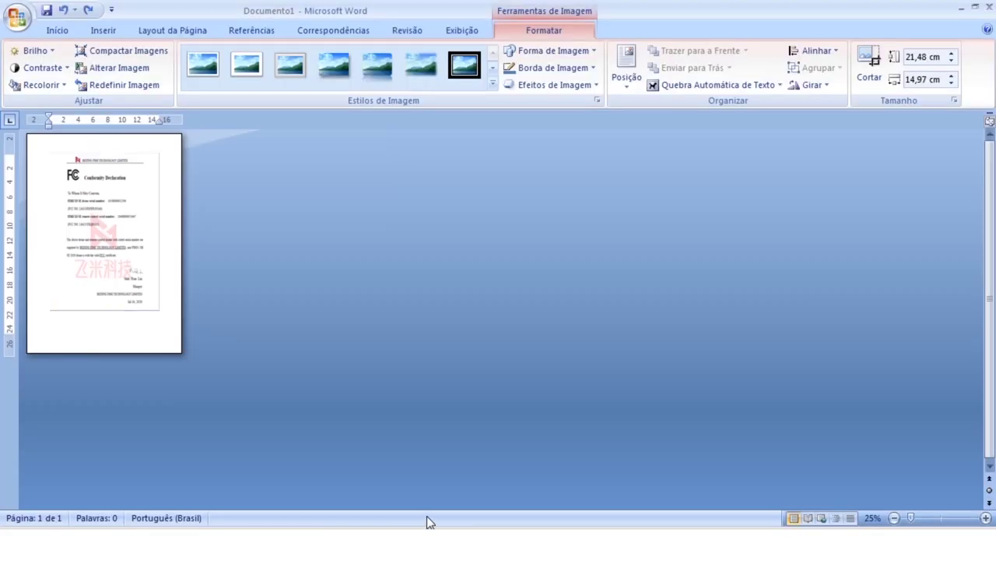
key(alt+F4)
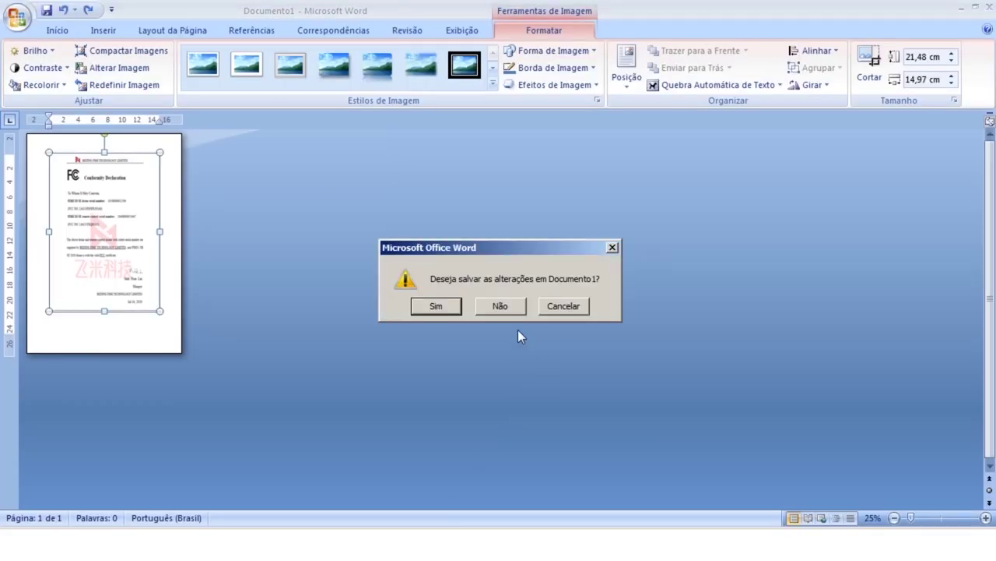
click(508, 308)
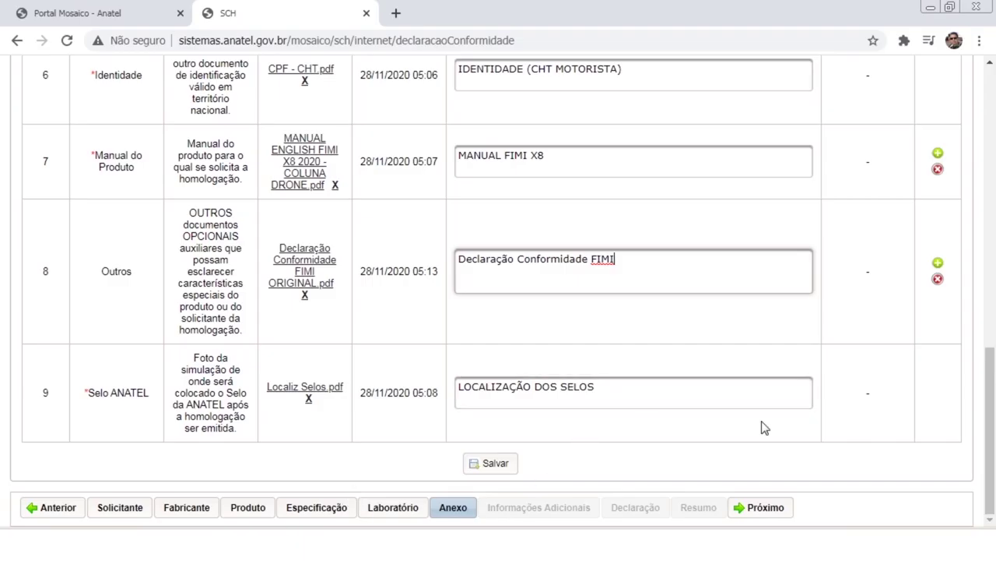
Review the mandatory attachments and their descriptions in the Anexos table, and save the attachments
scroll(88, 326, up, 5)
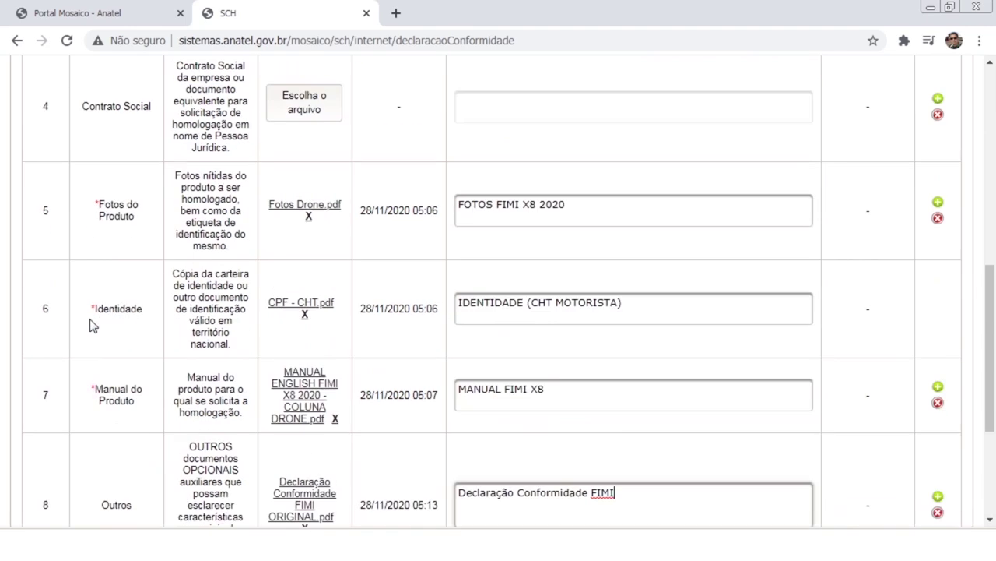
scroll(88, 325, up, 3)
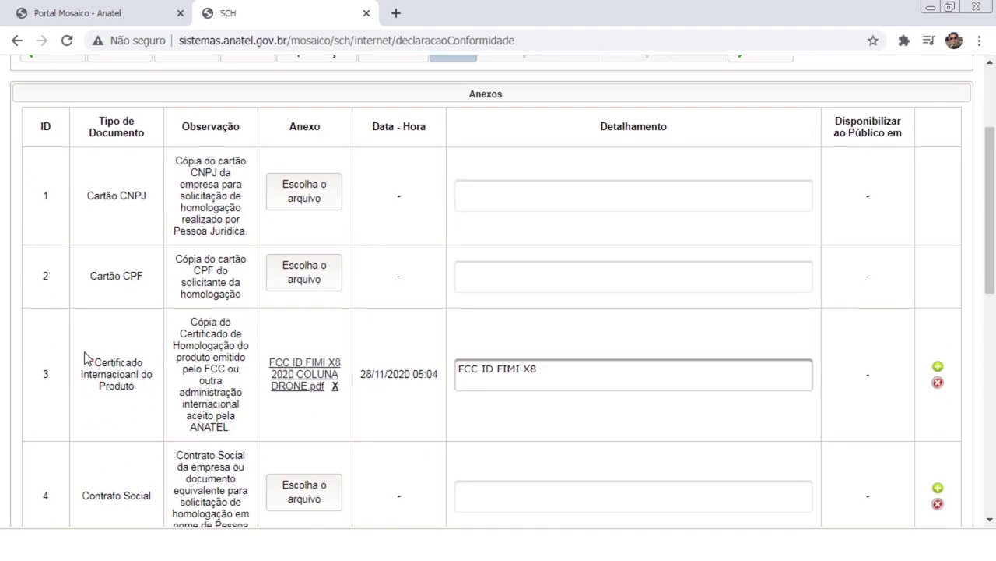
scroll(111, 384, down, 8)
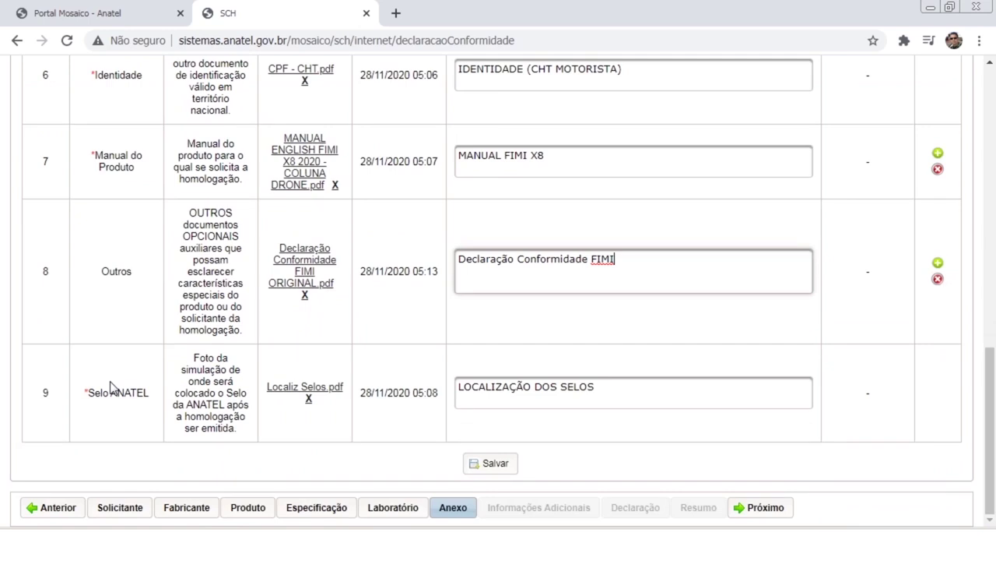
click(508, 467)
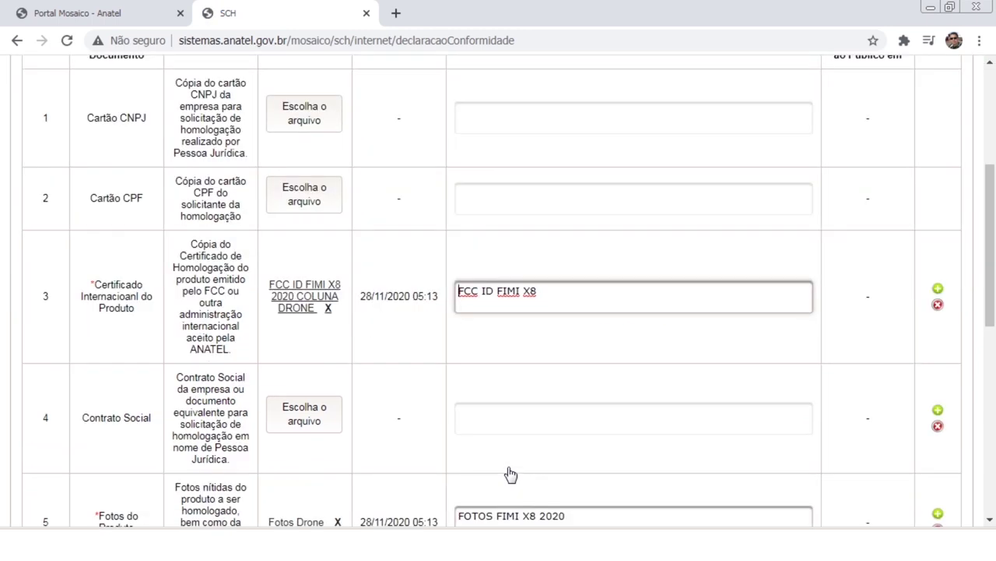
Advance the request from Anexo through Informações Adicionais to the Declaração stage
scroll(510, 474, up, 4)
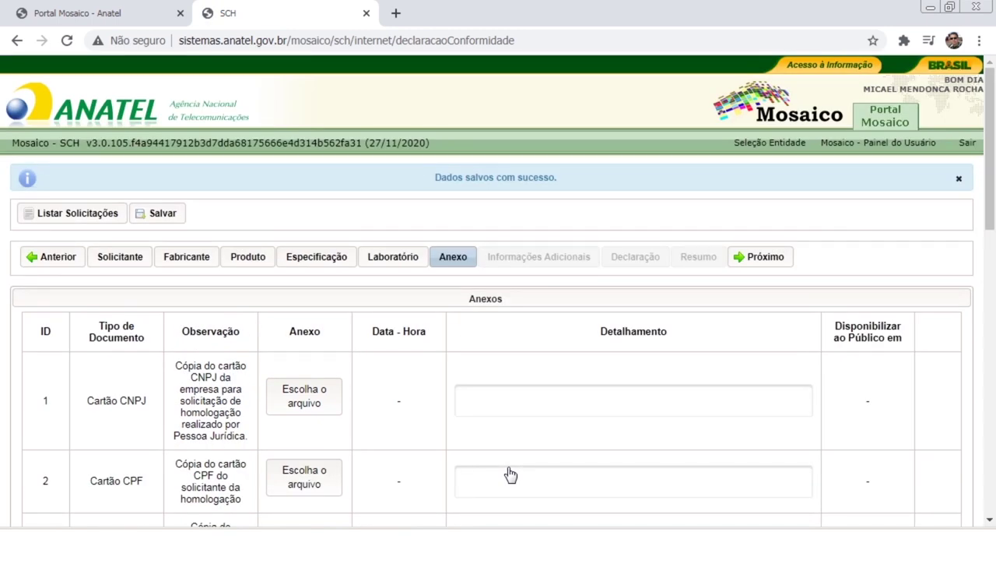
click(759, 259)
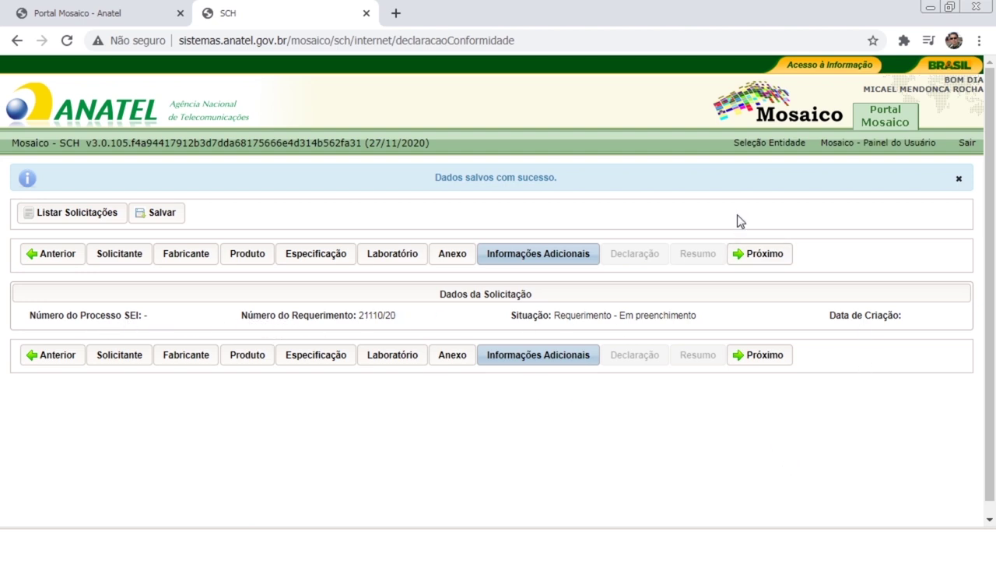
click(763, 258)
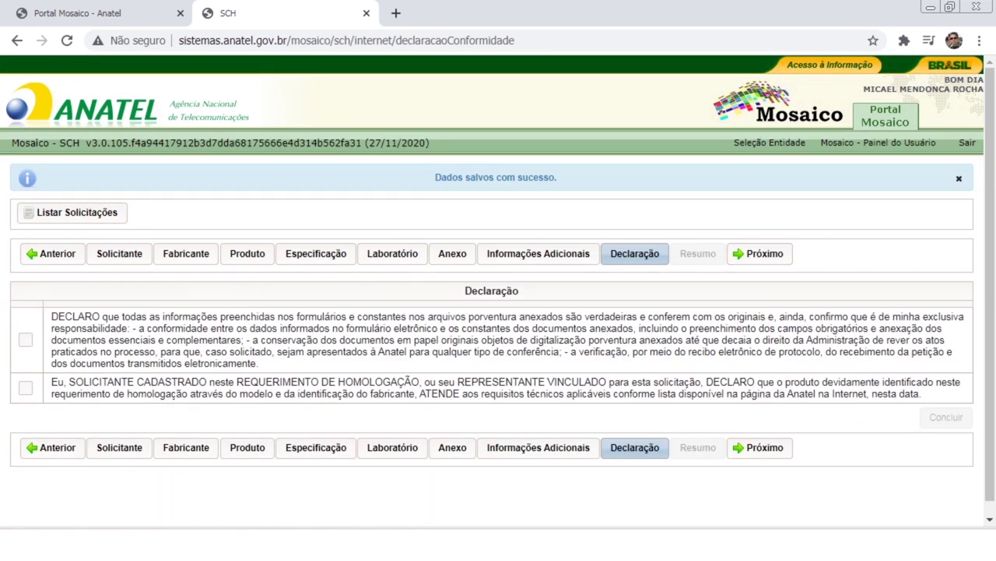
Accept both declaration statements, on the truthfulness of the information and on technical compliance, and conclude the homologation request
click(25, 342)
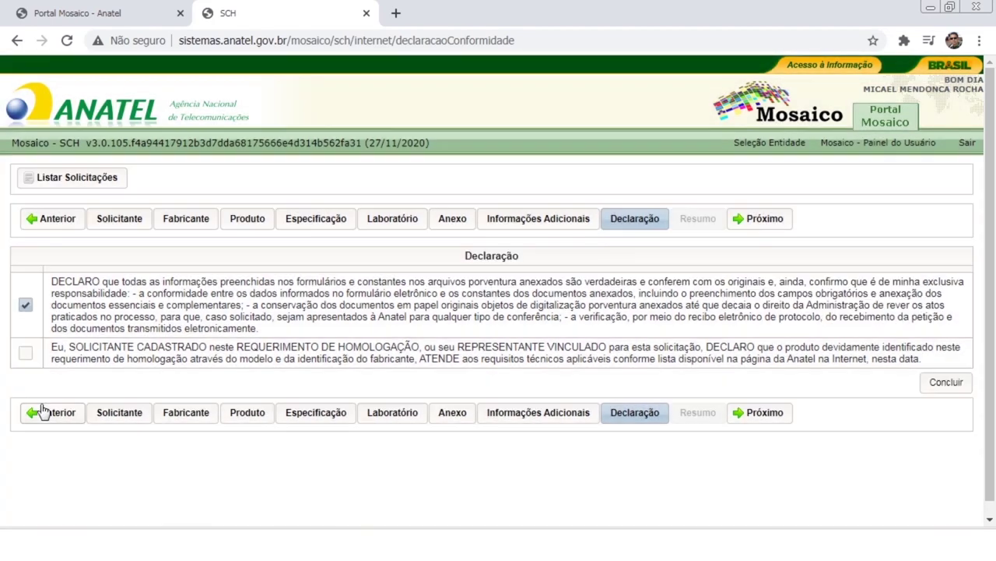
click(28, 354)
click(946, 381)
click(752, 380)
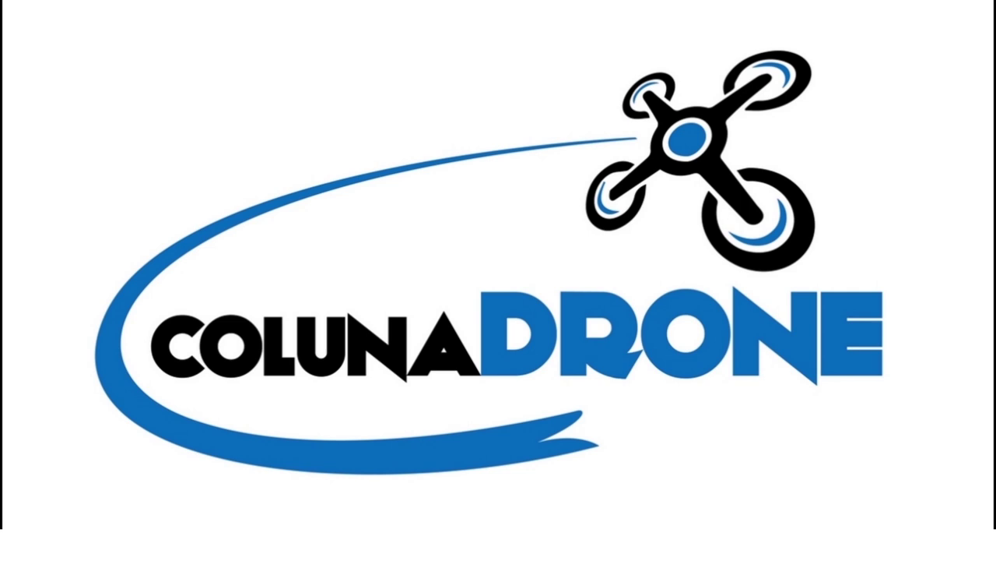
Switch to the CERTIFICADO image in the Windows photo viewer
key(alt+Tab)
key(alt+Tab)
key(alt+Tab)
key(alt+Tab)
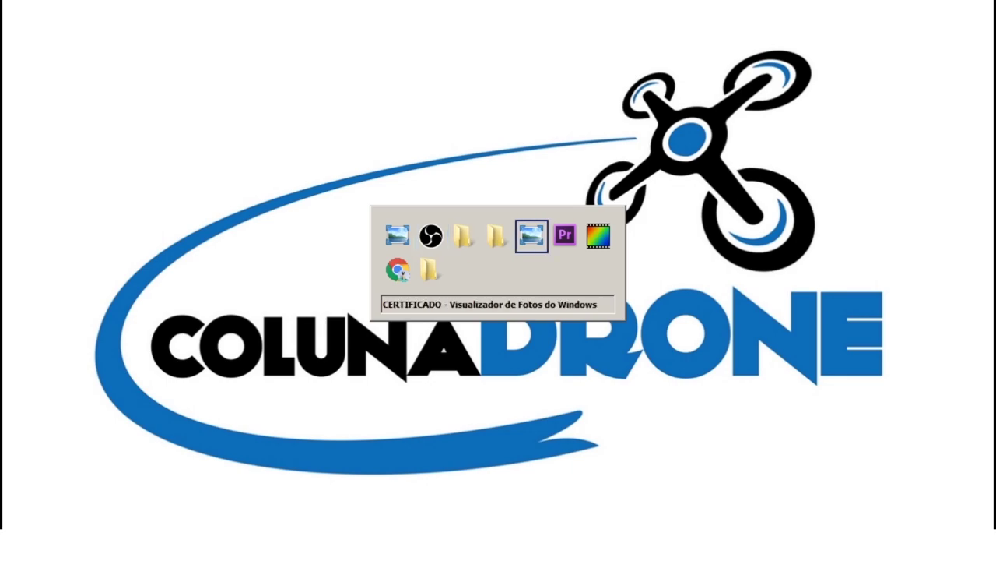